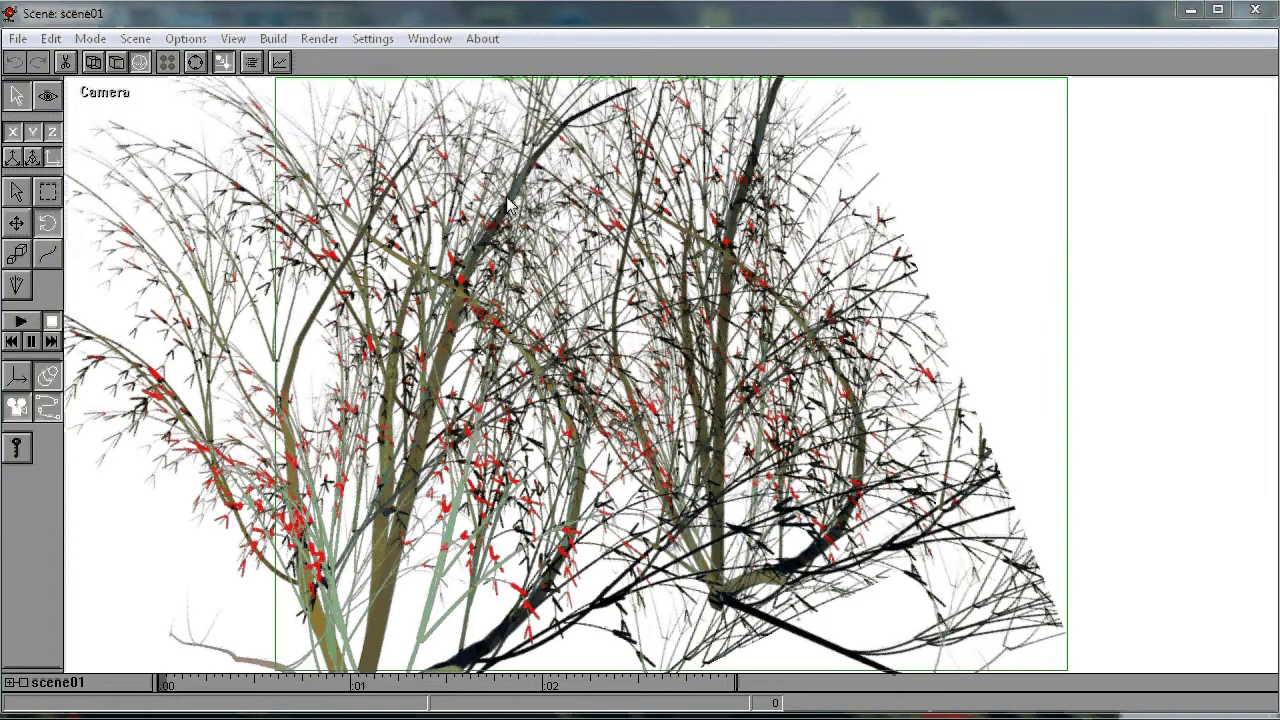
# - Enable Arc Rotate in the scene's camera view and examine the trees' branch edges against the white background, both close up and from afar
pyautogui.click(222, 63)
pyautogui.click(195, 62)
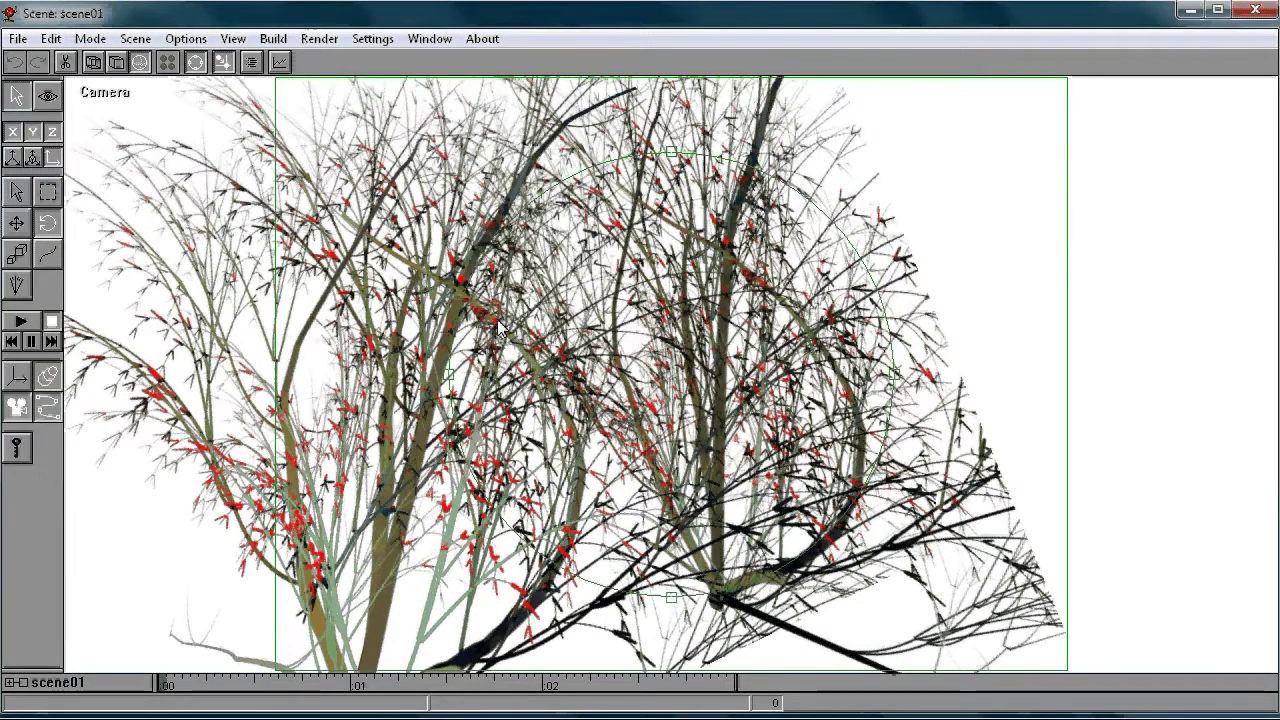
pyautogui.moveTo(498, 328); pyautogui.dragTo(380, 353)
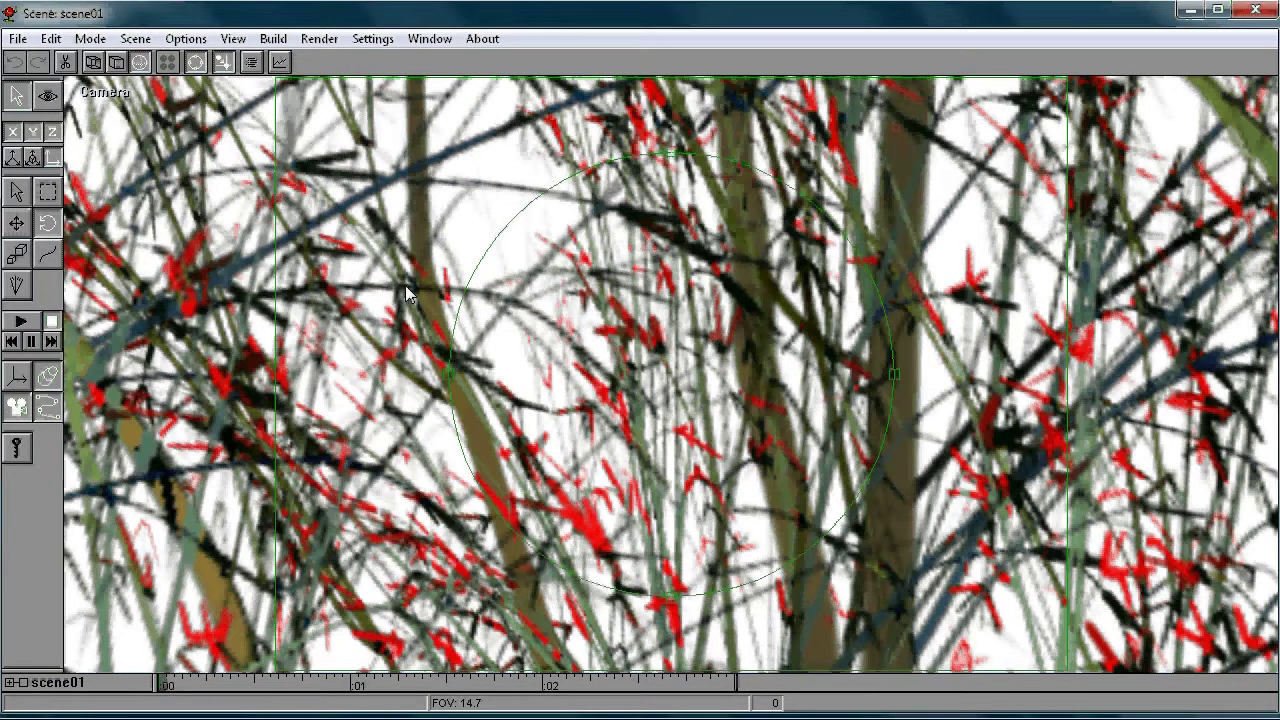
pyautogui.scroll(-3, 406, 292)
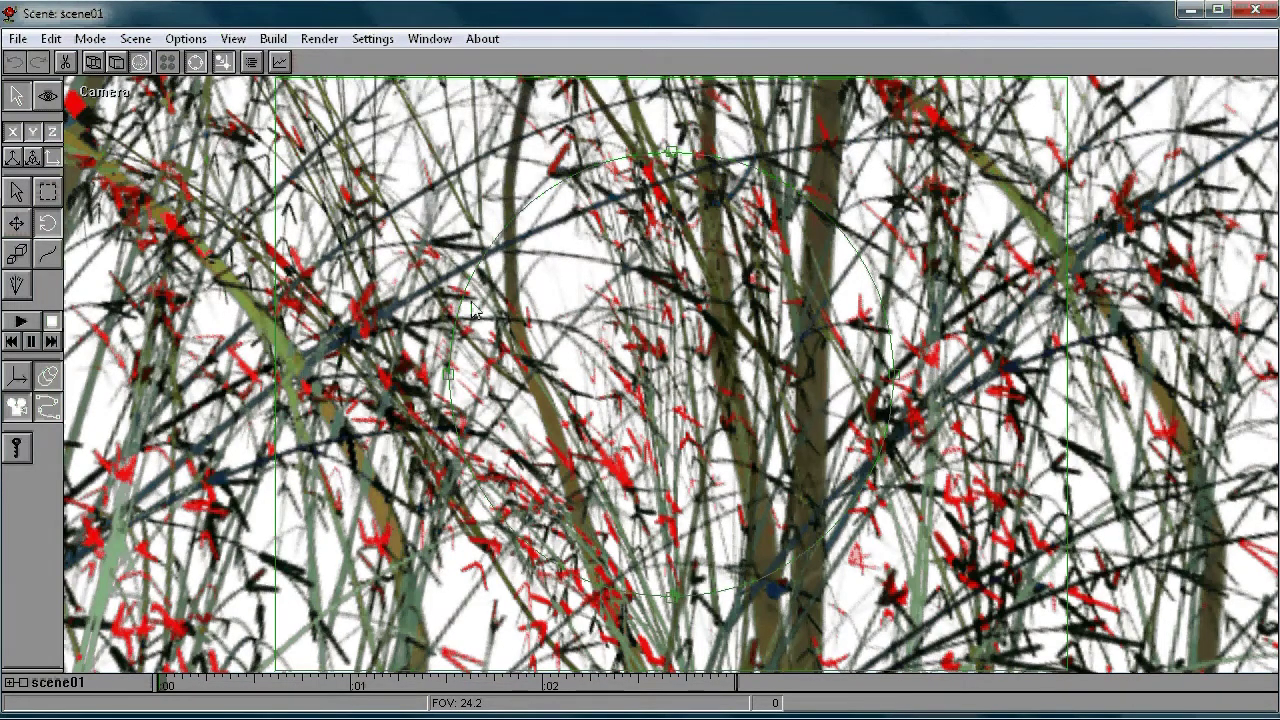
pyautogui.scroll(-4, 472, 310)
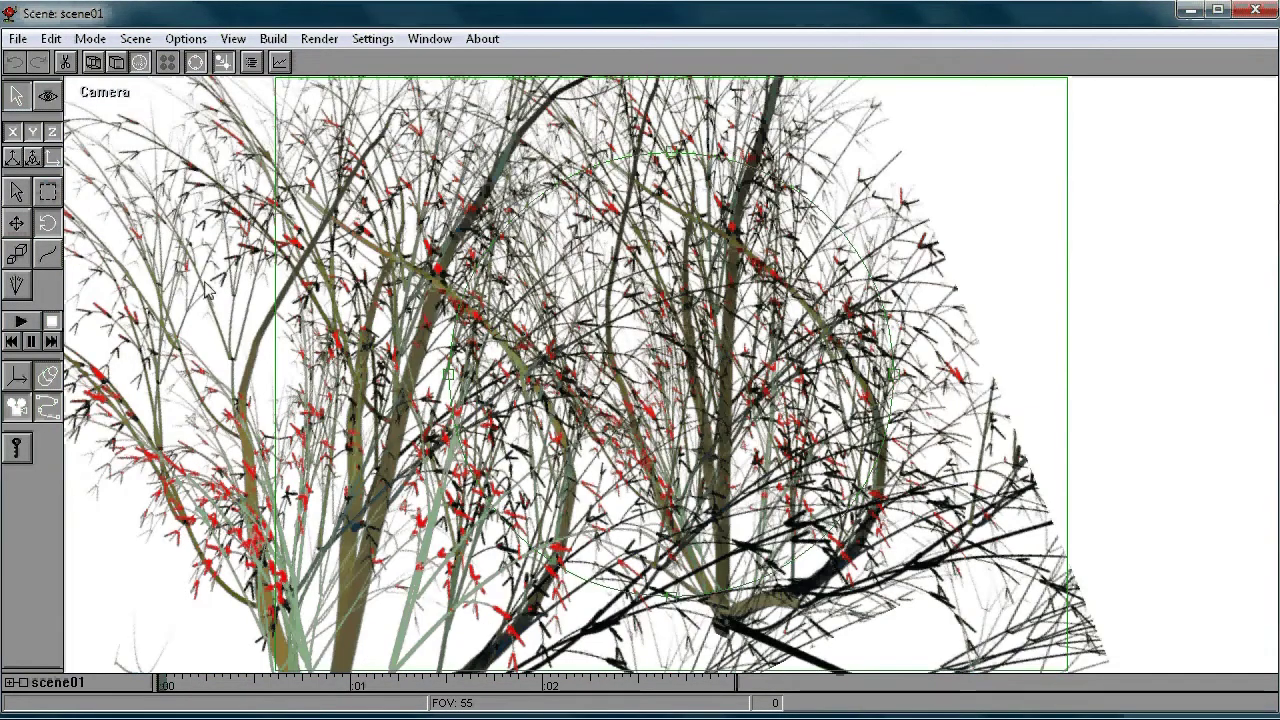
pyautogui.moveTo(205, 289); pyautogui.dragTo(602, 390)
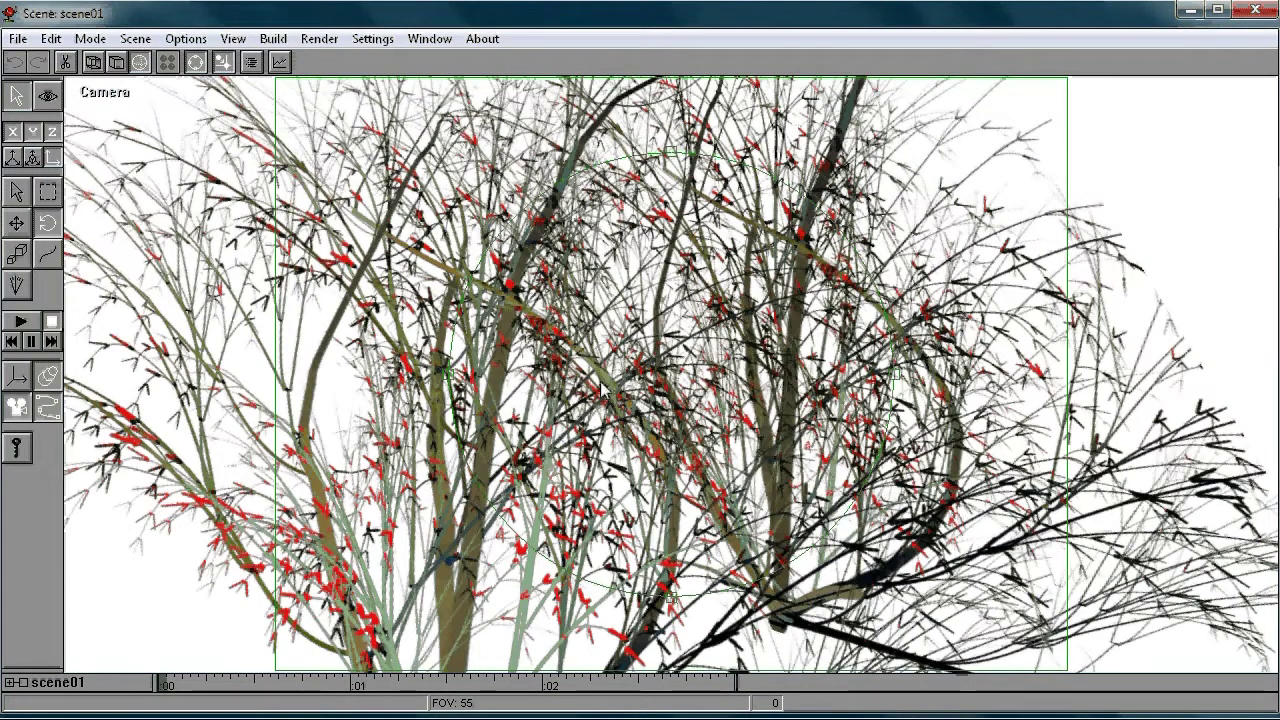
pyautogui.moveTo(601, 390); pyautogui.dragTo(597, 390)
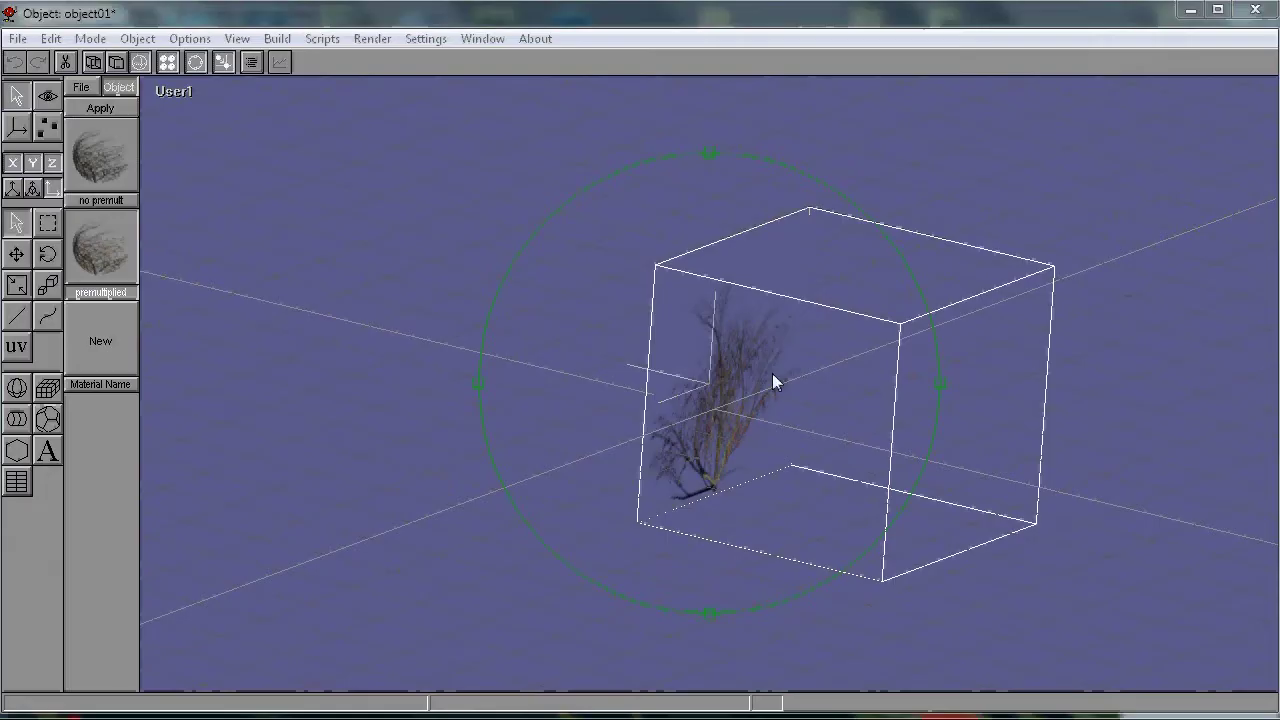
# - Examine the textured tree in object01 from several angles and close up against the blue background
pyautogui.moveTo(779, 374); pyautogui.dragTo(895, 372)
pyautogui.moveTo(655, 385); pyautogui.dragTo(774, 372)
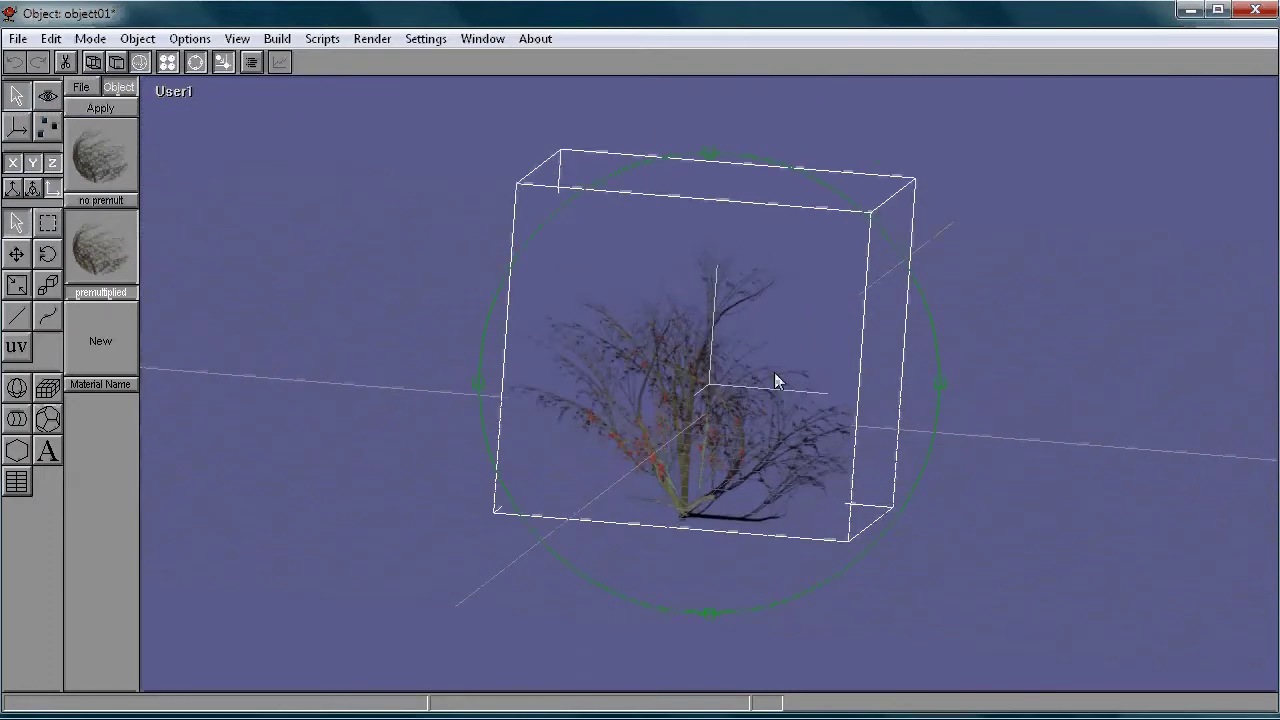
pyautogui.moveTo(520, 385)
pyautogui.mouseDown()
pyautogui.moveTo(1023, 400)
pyautogui.moveTo(899, 380)
pyautogui.moveTo(917, 309)
pyautogui.moveTo(951, 331)
pyautogui.moveTo(711, 351)
pyautogui.moveTo(997, 323)
pyautogui.moveTo(704, 393)
pyautogui.moveTo(919, 399)
pyautogui.moveTo(557, 398)
pyautogui.mouseUp()
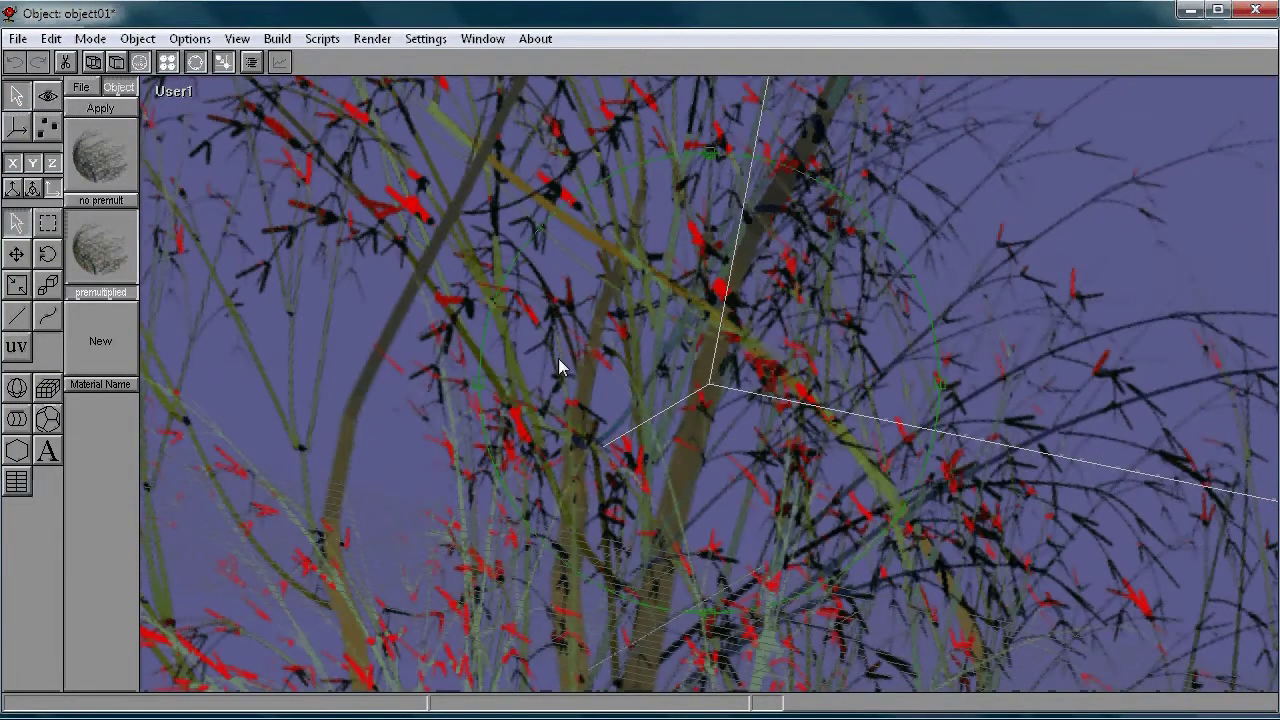
pyautogui.moveTo(558, 368); pyautogui.dragTo(602, 318)
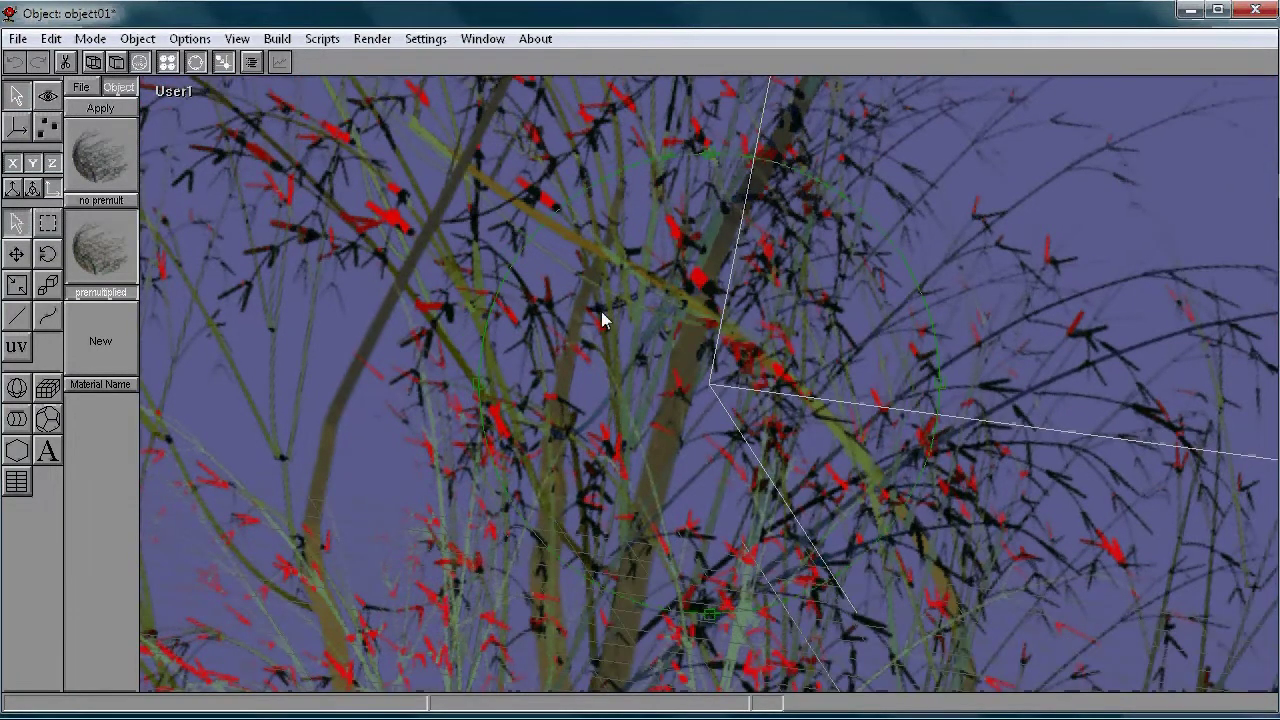
# - Switch to object02 and inspect the edges of its branches and red leaves at high magnification
pyautogui.click(138, 38)
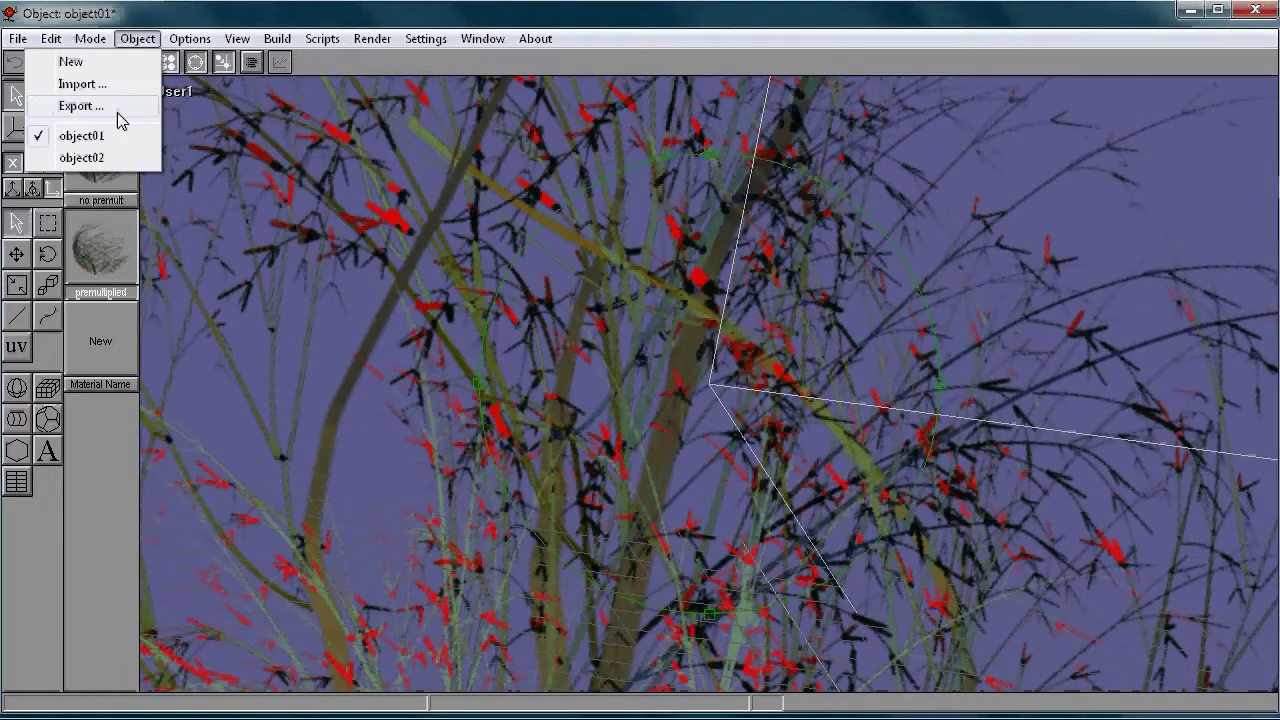
pyautogui.click(110, 160)
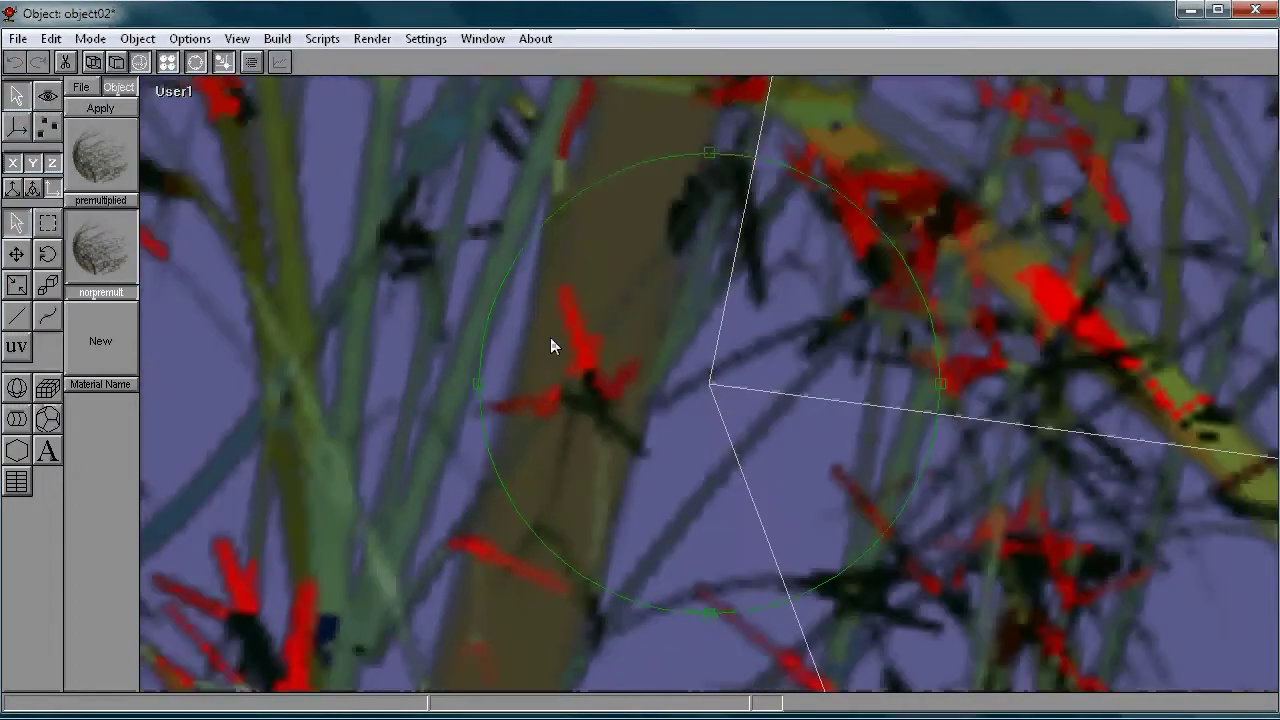
pyautogui.moveTo(550, 338); pyautogui.dragTo(642, 386)
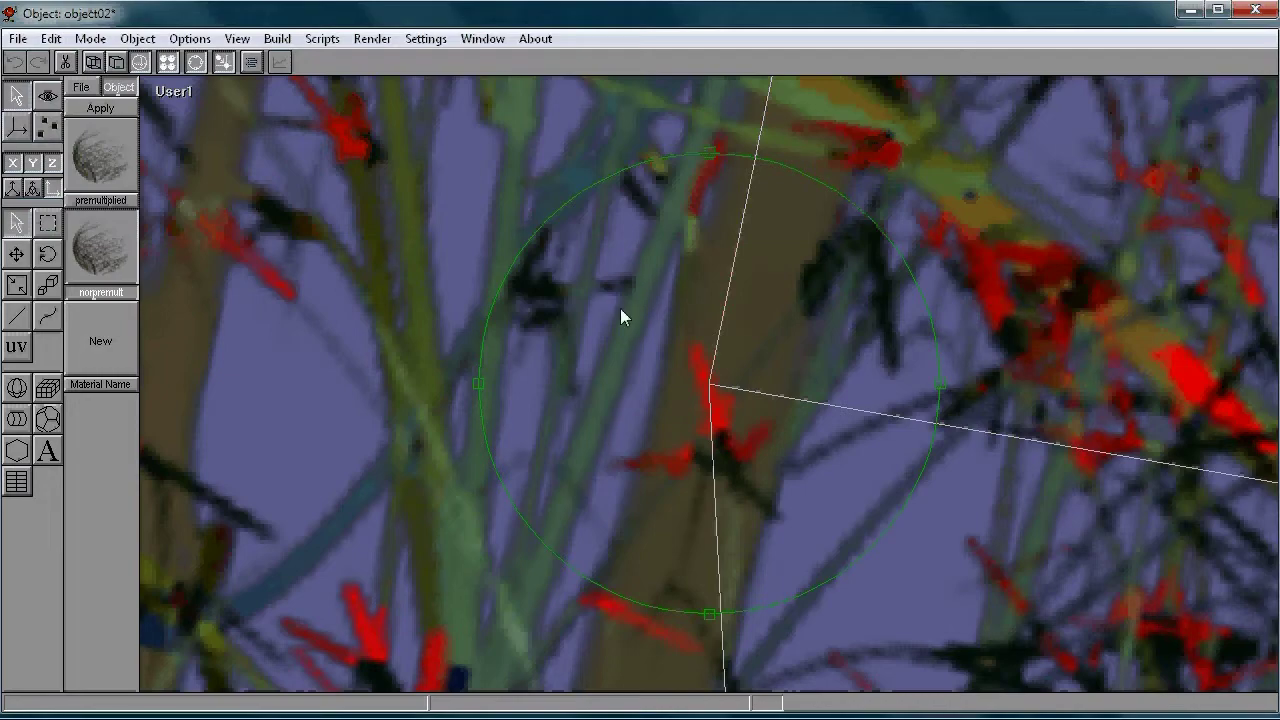
pyautogui.moveTo(618, 345); pyautogui.dragTo(863, 377)
pyautogui.scroll(3, 611, 306)
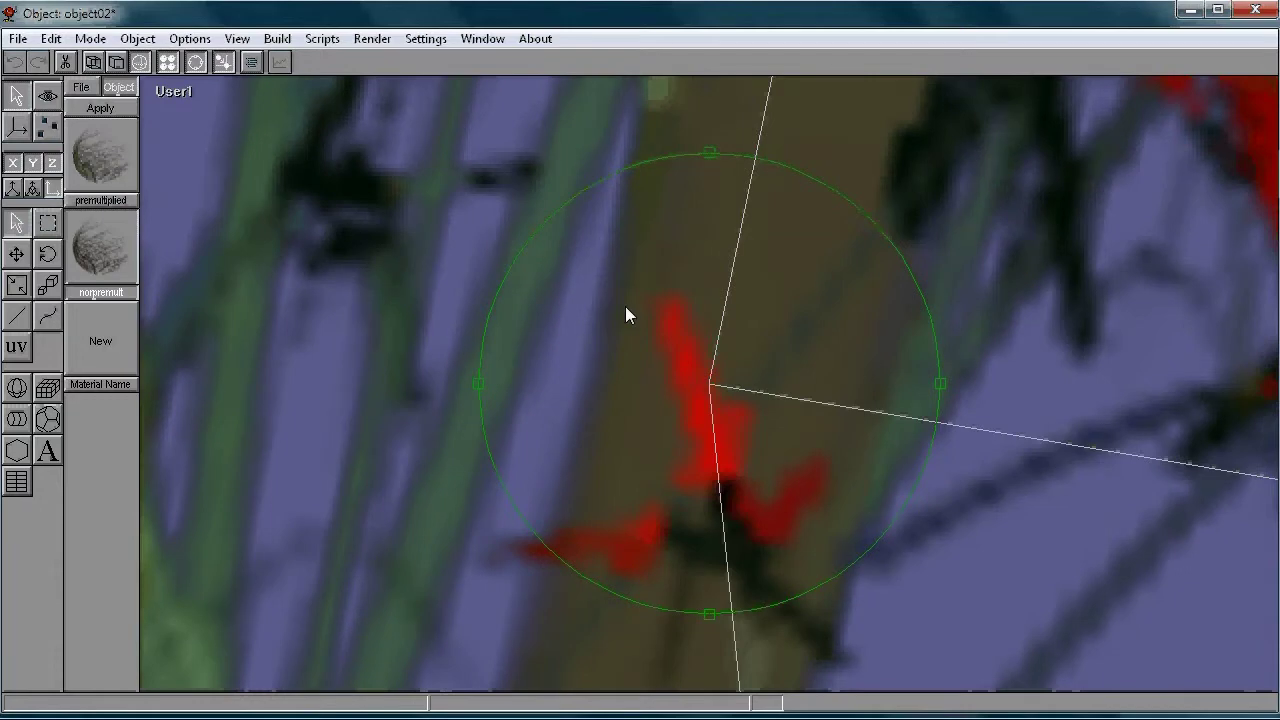
pyautogui.scroll(2, 625, 310)
pyautogui.moveTo(618, 306); pyautogui.dragTo(795, 310)
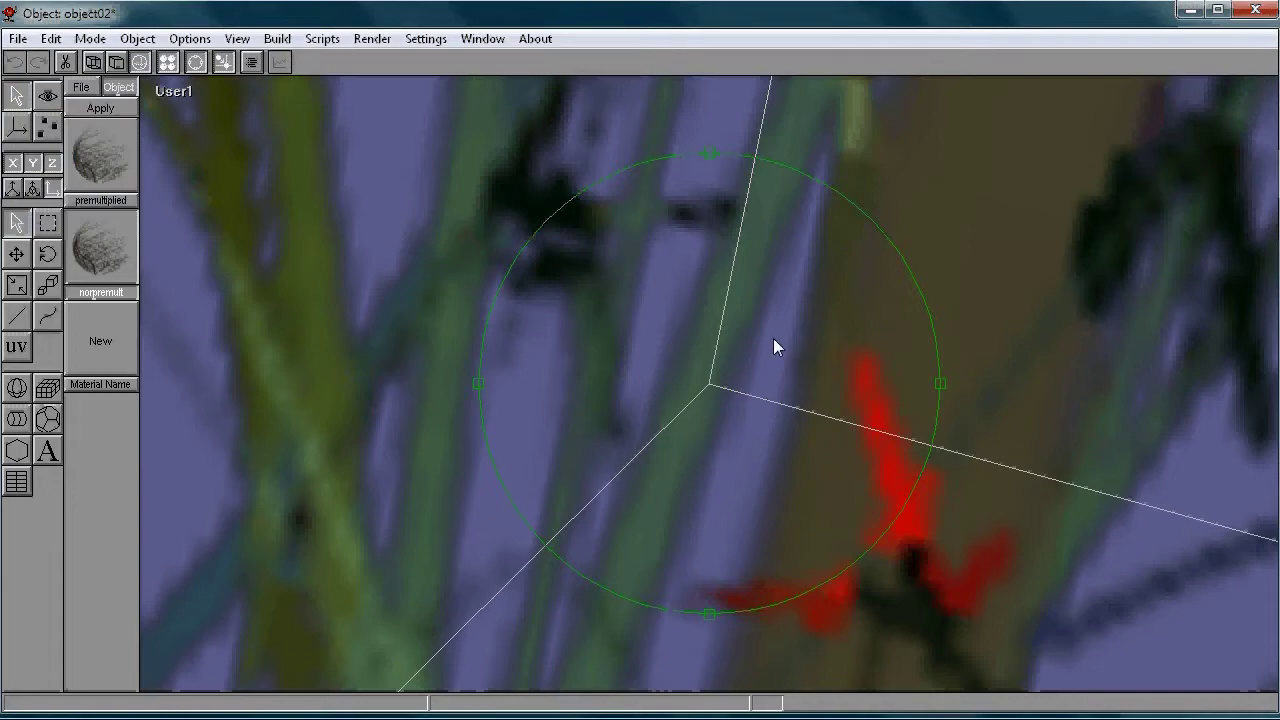
# - Inspect object02's wider branch structure and the edges of a single red leaf from different viewing angles
pyautogui.scroll(-3, 835, 354)
pyautogui.scroll(-3, 835, 354)
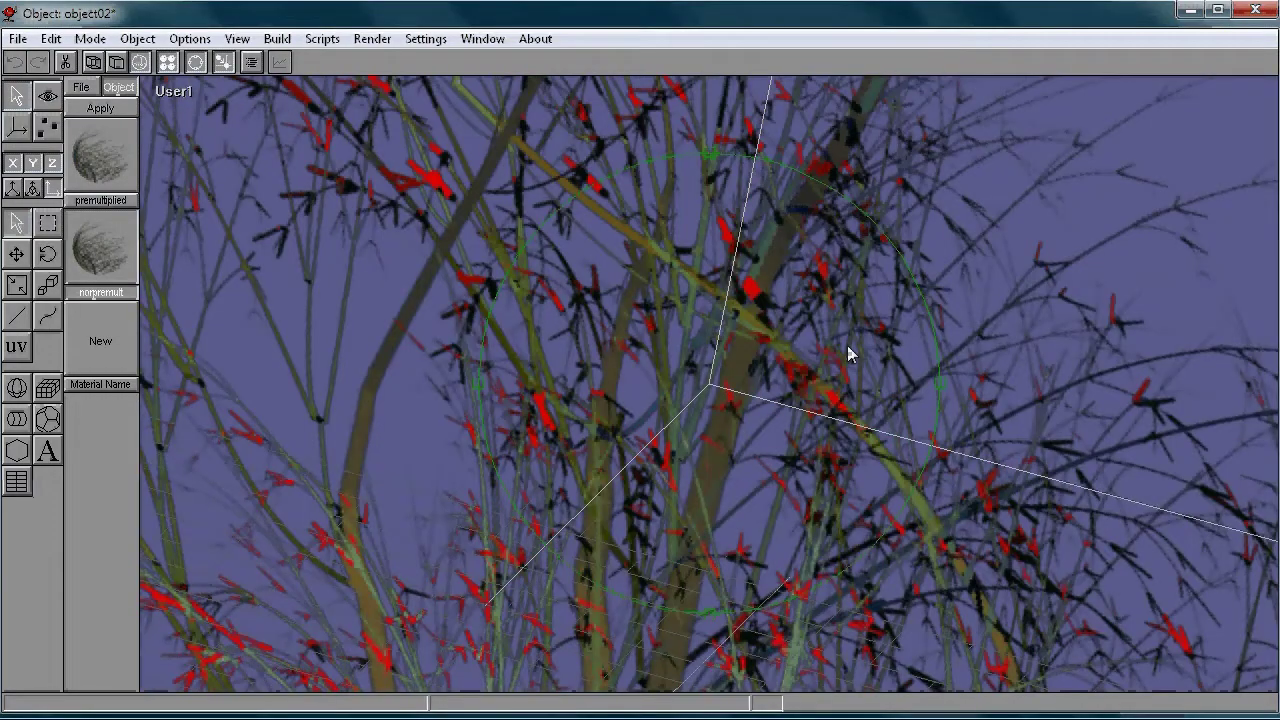
pyautogui.moveTo(848, 354); pyautogui.dragTo(614, 320)
pyautogui.moveTo(835, 305); pyautogui.dragTo(717, 318)
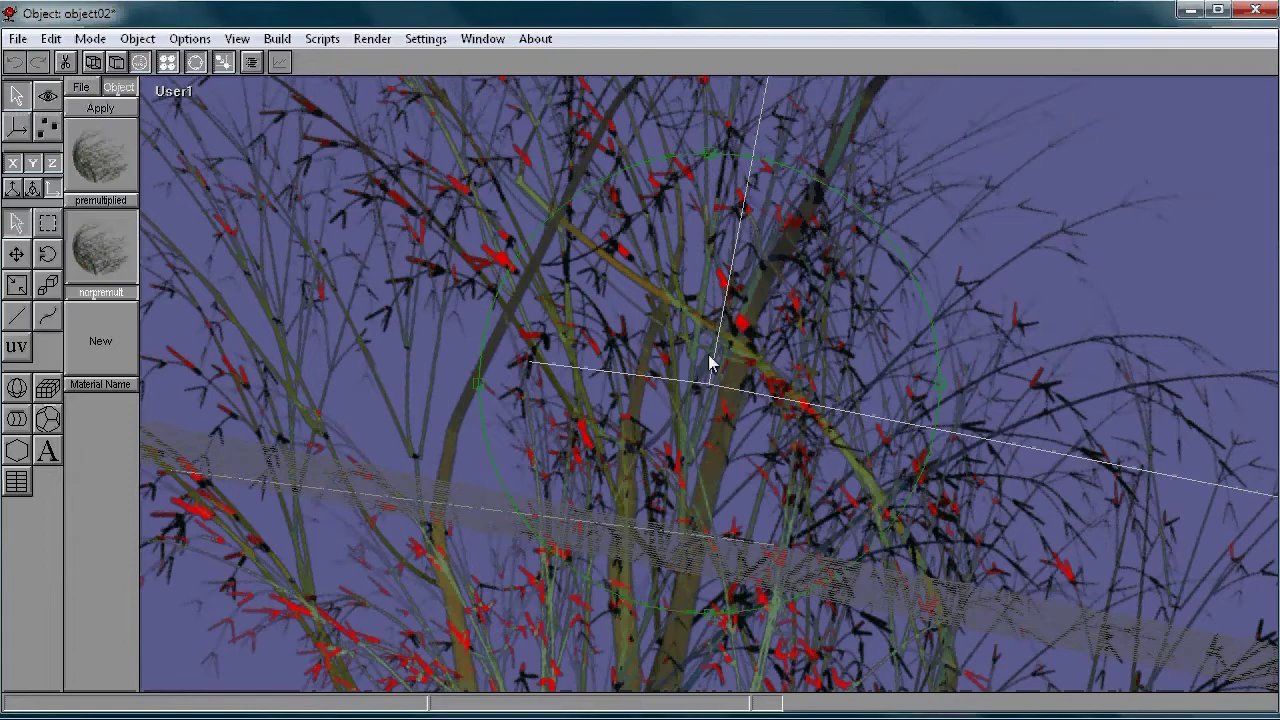
pyautogui.moveTo(711, 368); pyautogui.dragTo(701, 300)
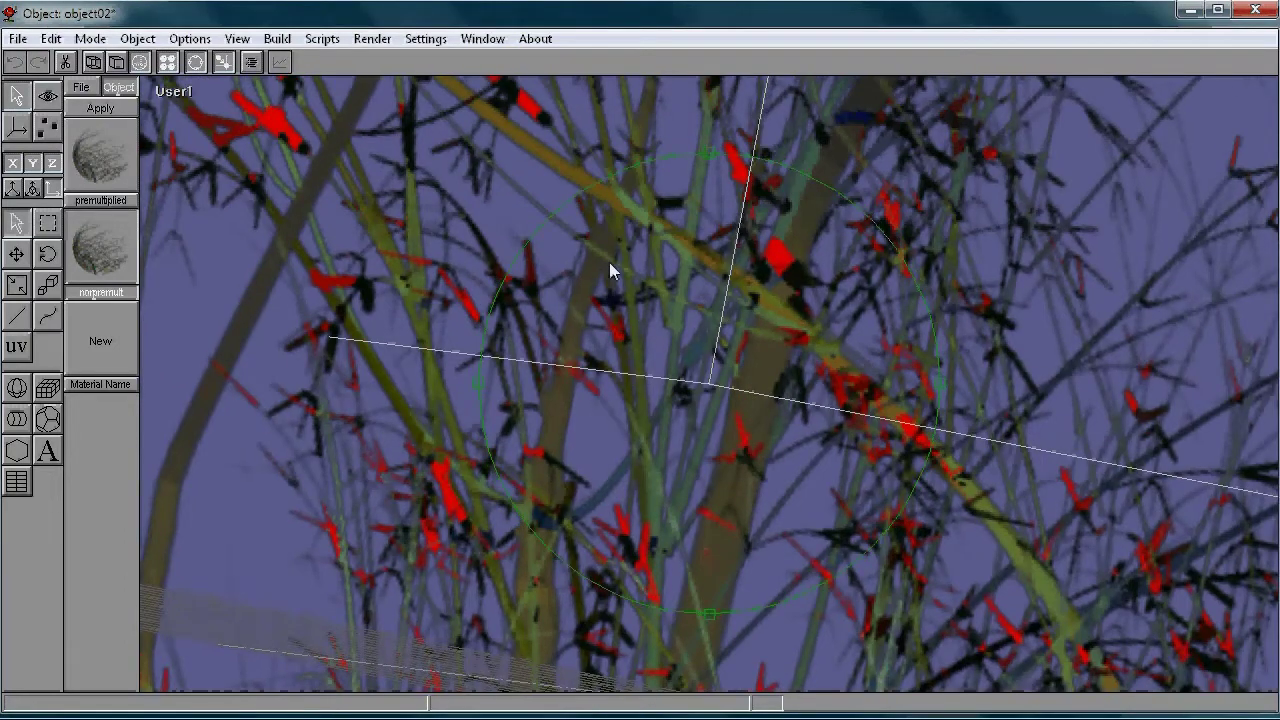
pyautogui.moveTo(609, 262); pyautogui.dragTo(653, 322)
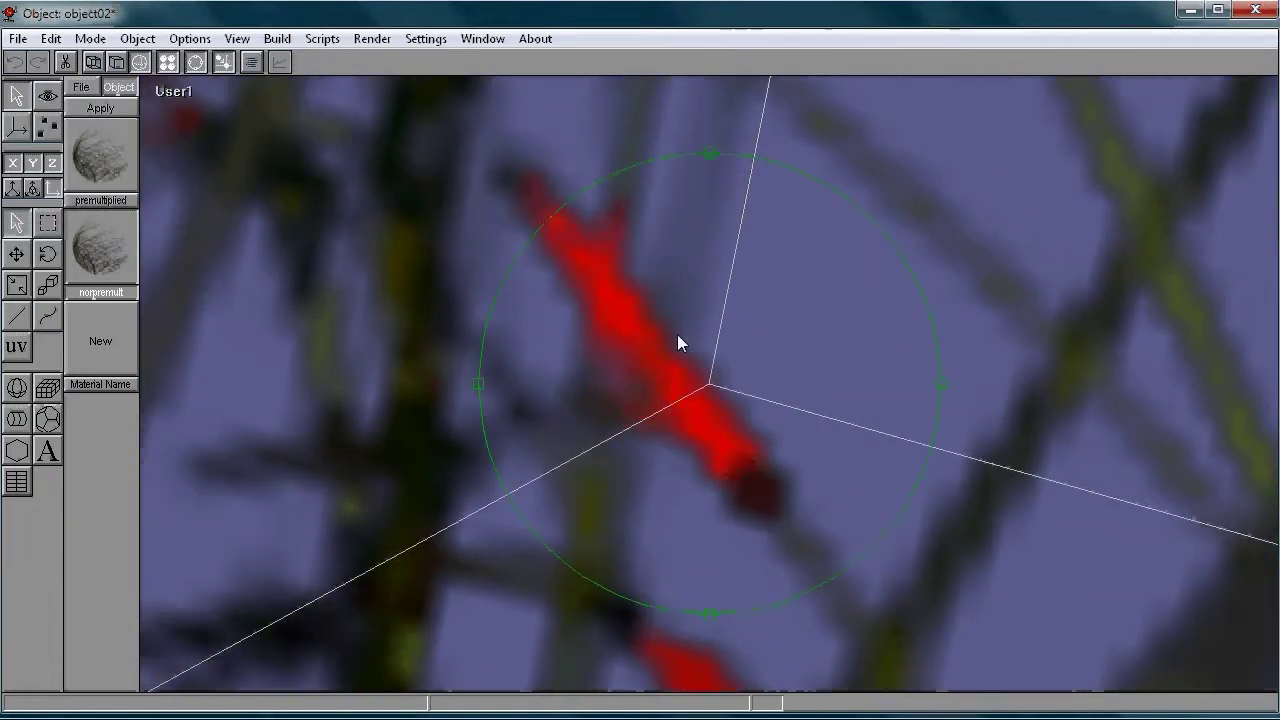
pyautogui.moveTo(677, 334); pyautogui.dragTo(633, 326)
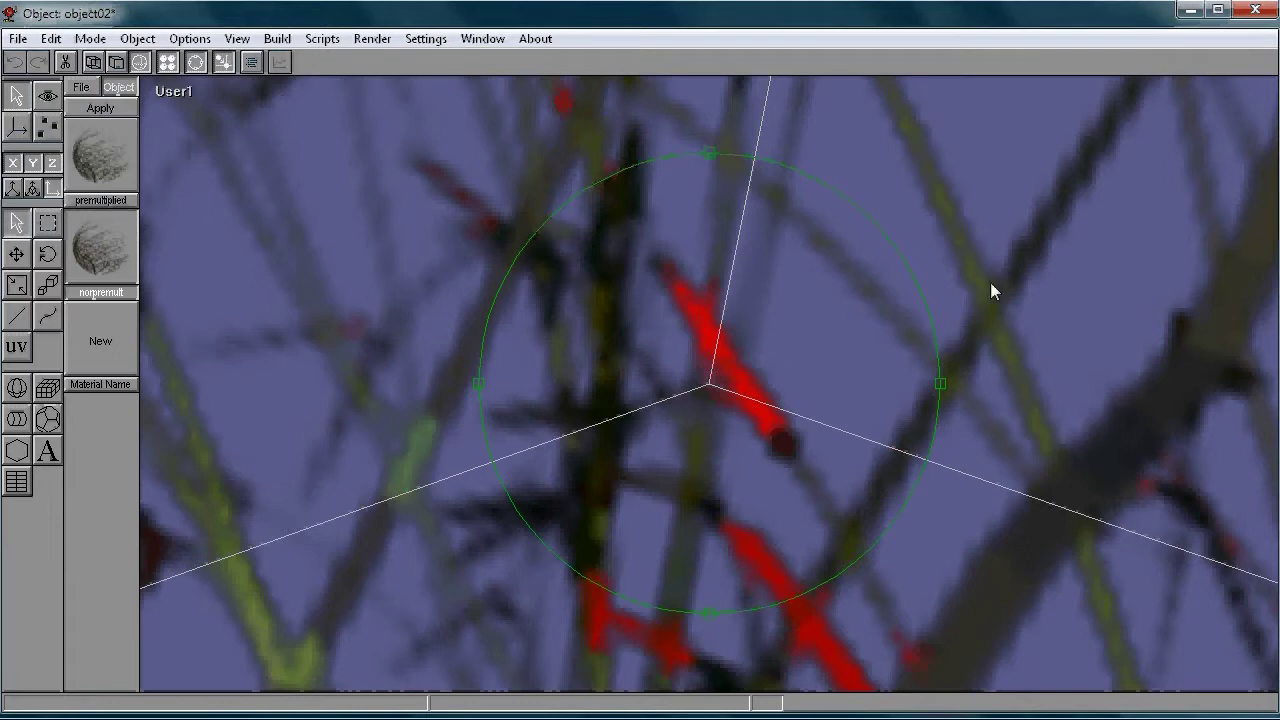
# - Compare object01 with object02 in the same close-up view, then return to object02 and look over its whole tree
pyautogui.click(92, 40)
pyautogui.moveTo(137, 38)
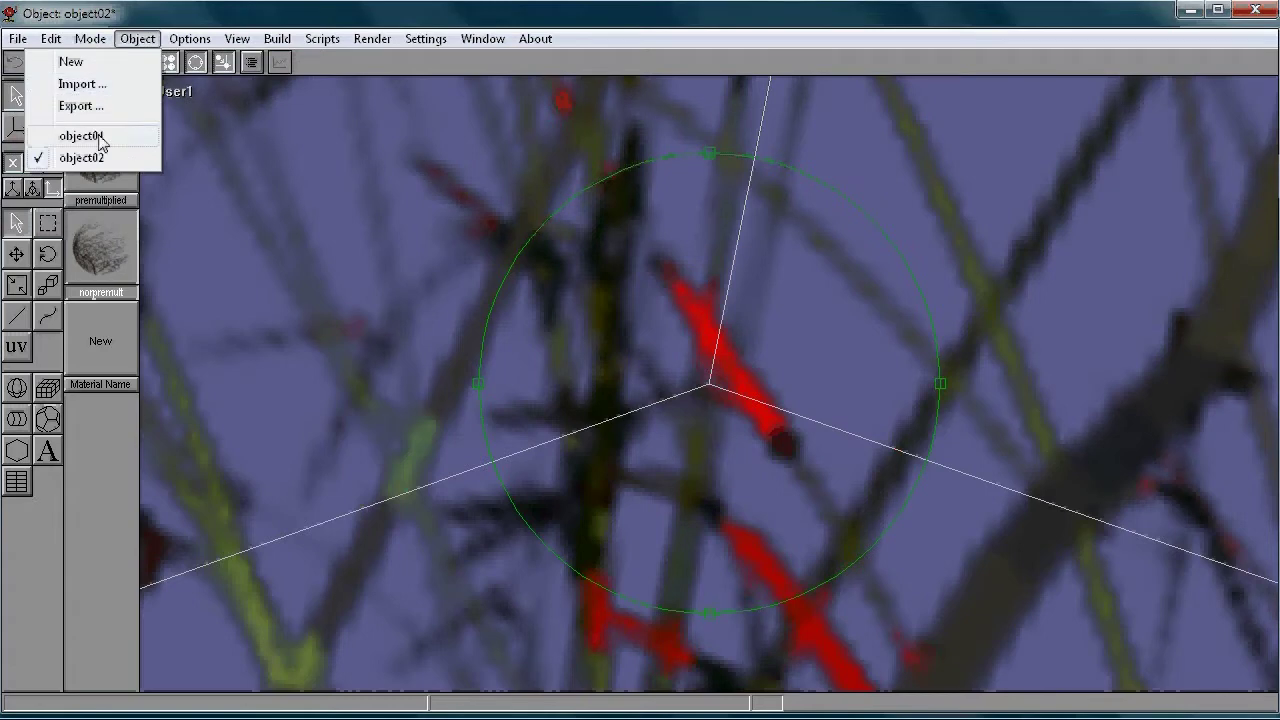
pyautogui.click(100, 143)
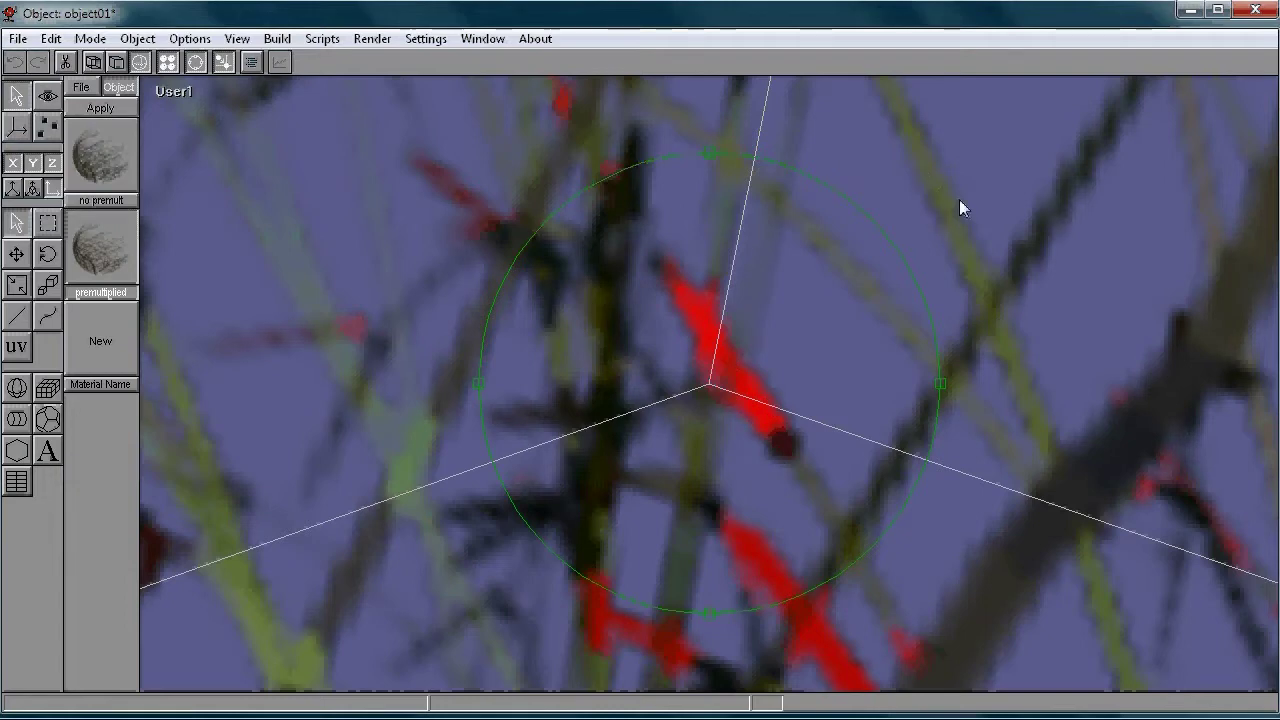
pyautogui.click(138, 39)
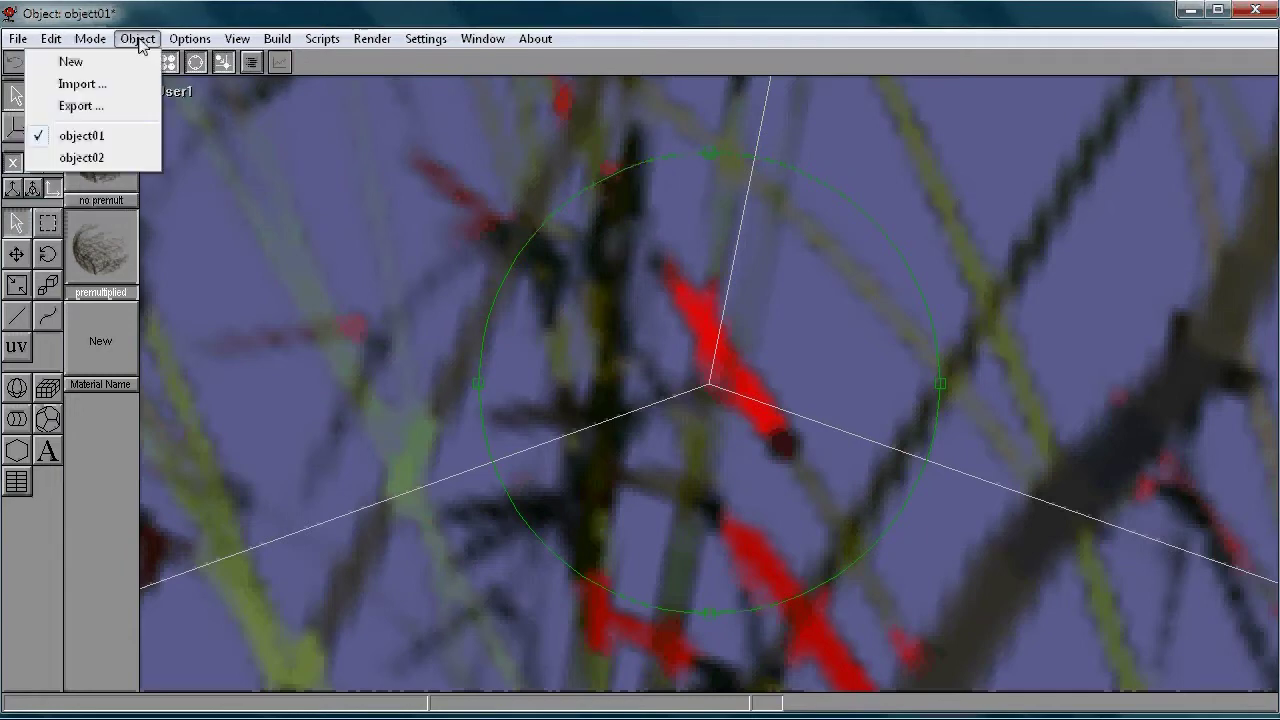
pyautogui.click(124, 157)
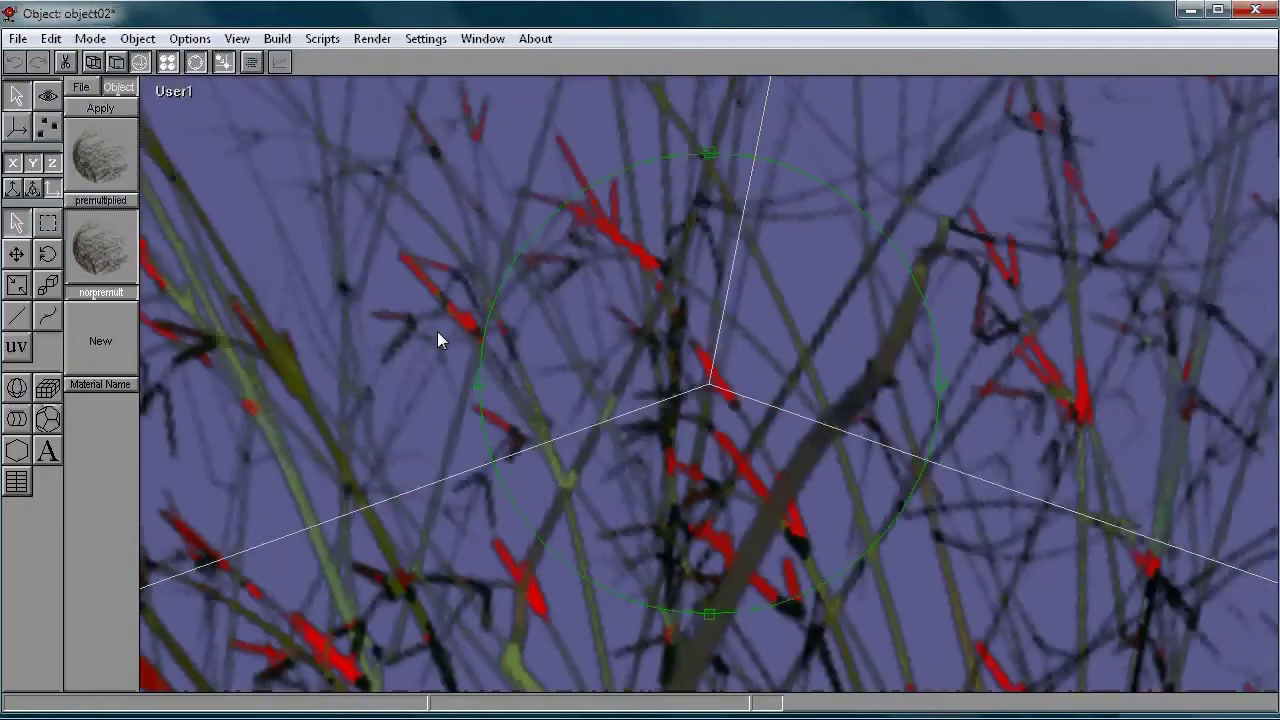
pyautogui.scroll(-4, 437, 331)
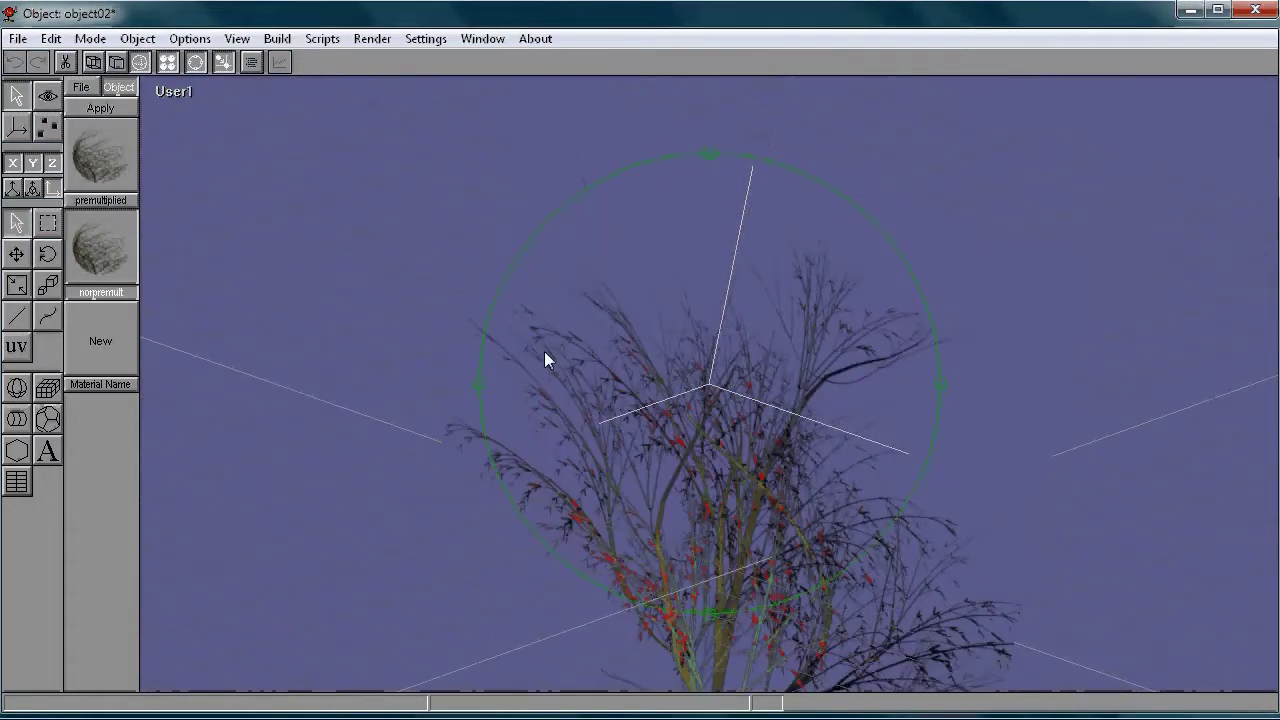
pyautogui.scroll(4, 544, 351)
pyautogui.moveTo(757, 402); pyautogui.dragTo(733, 370)
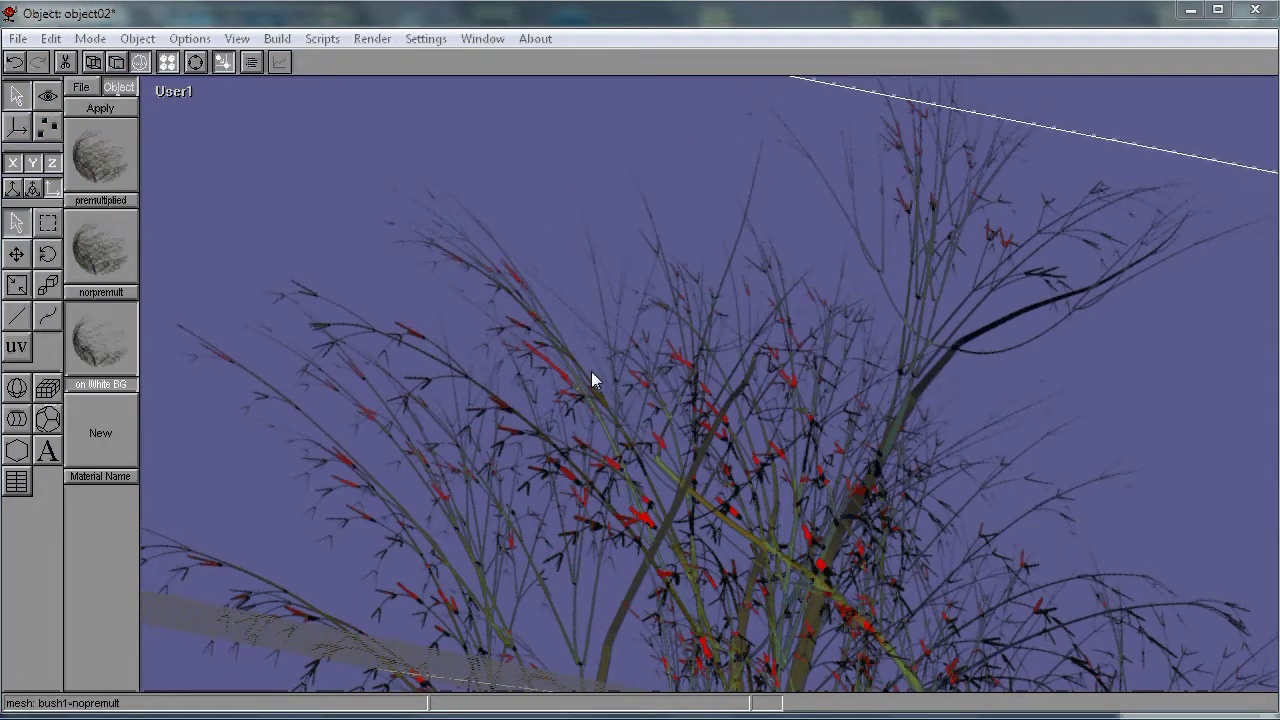
# - Check the material assigned to the bush1-nopremult mesh in its mesh parameters
pyautogui.doubleClick(557, 361)
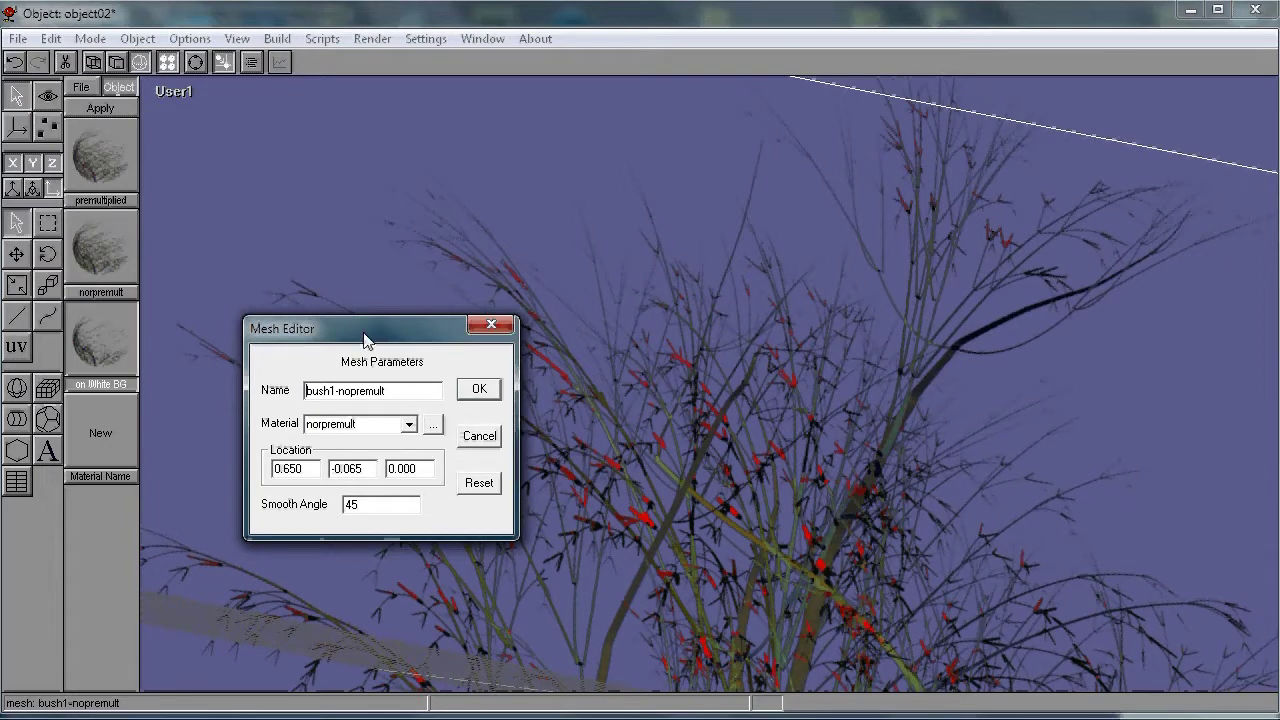
pyautogui.moveTo(364, 340); pyautogui.dragTo(300, 295)
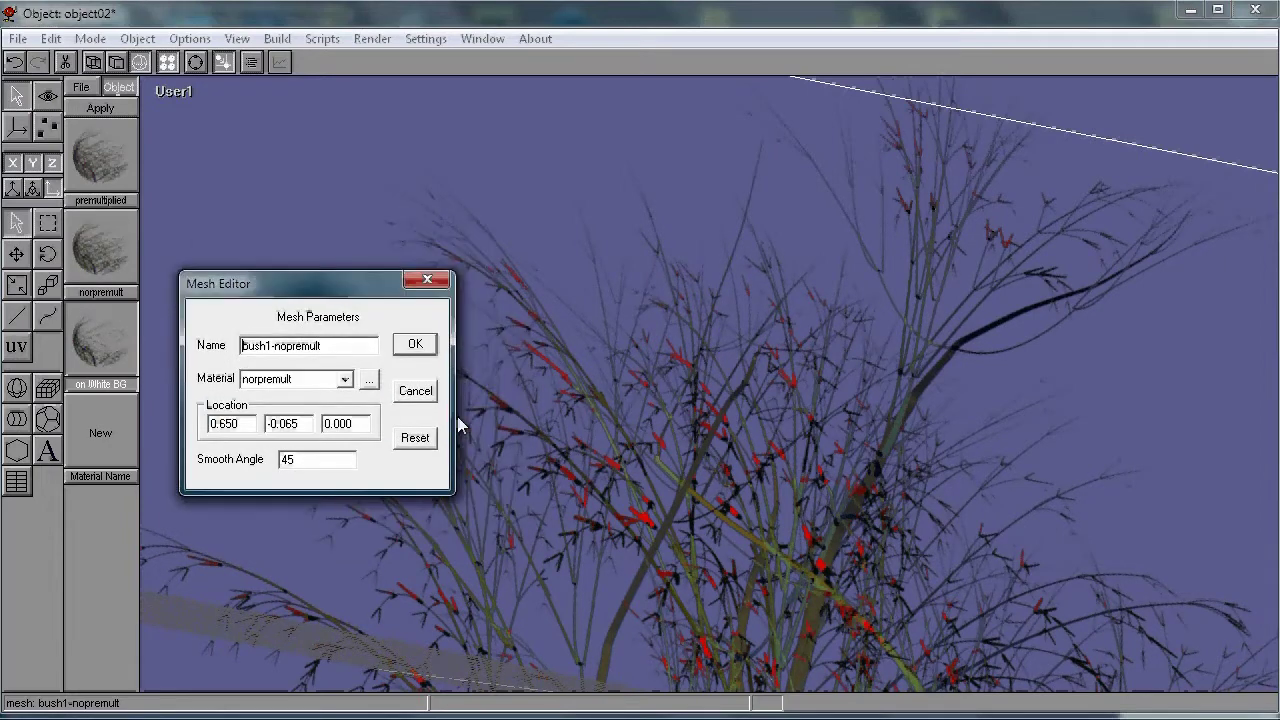
pyautogui.click(415, 350)
# - Switch to Howler and load the two stored colour versions of the tree onto the canvas alternately to compare them
pyautogui.click(920, 710)
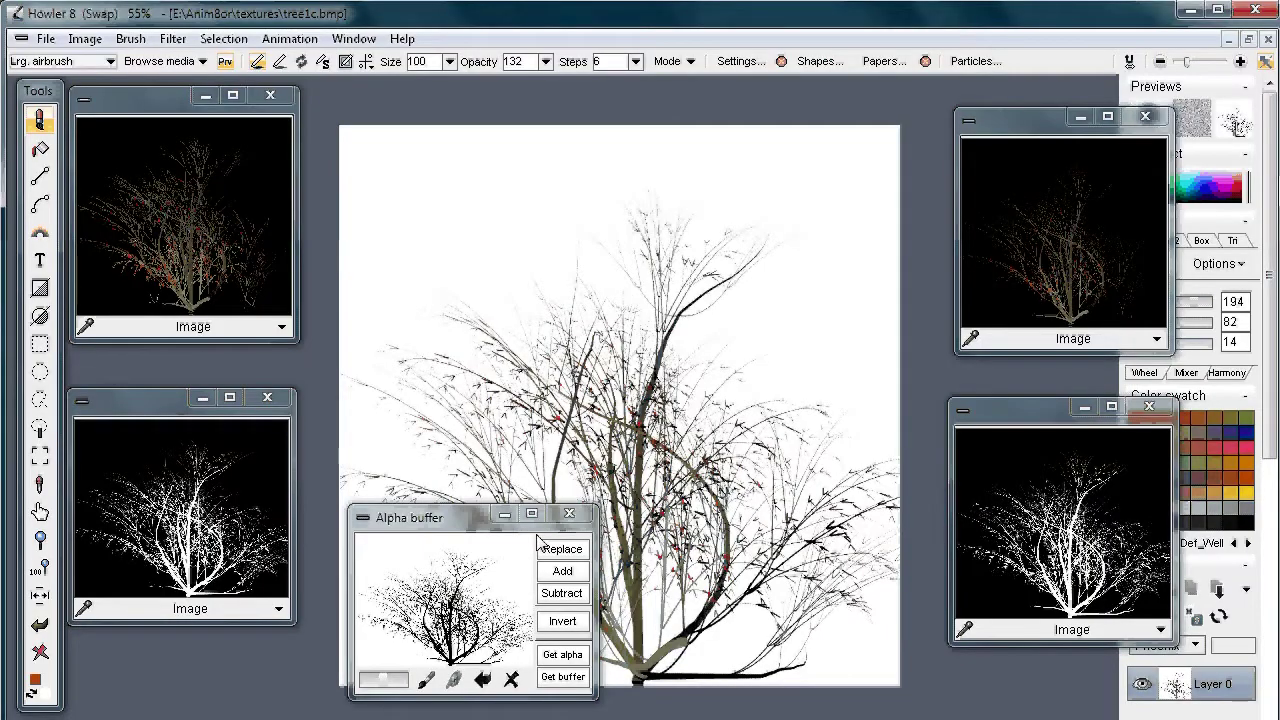
pyautogui.click(178, 208)
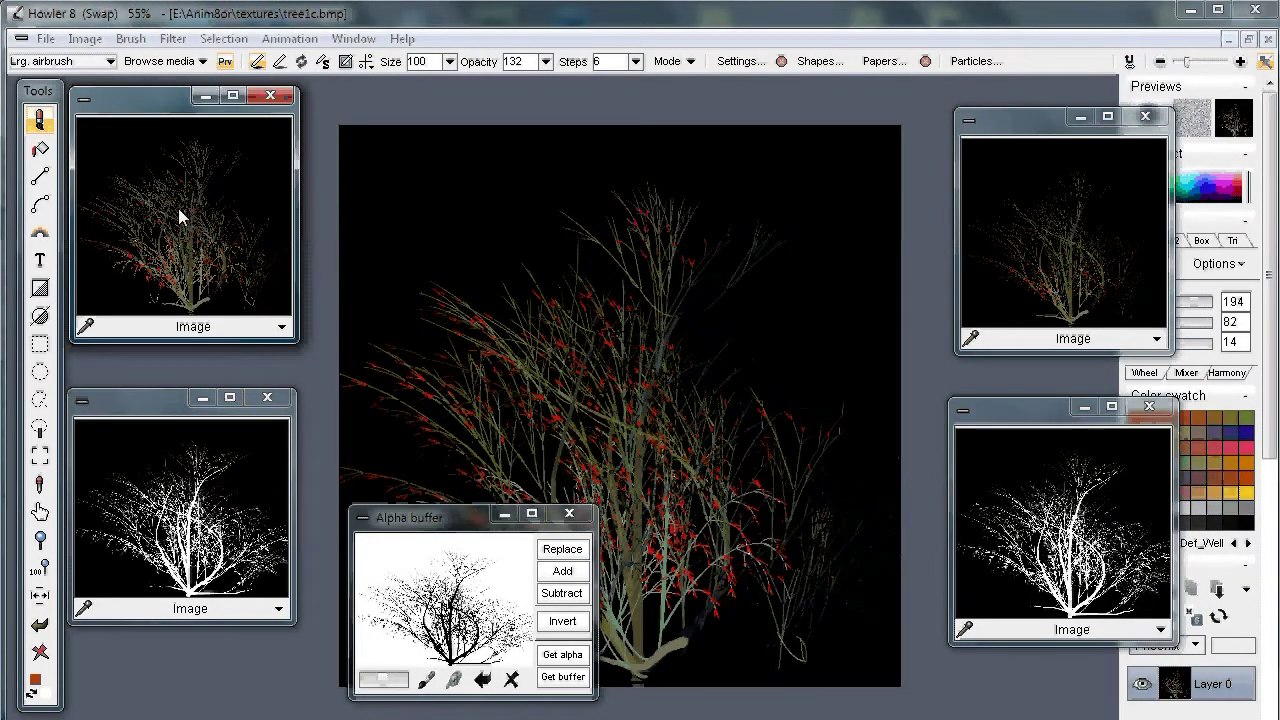
pyautogui.click(1077, 263)
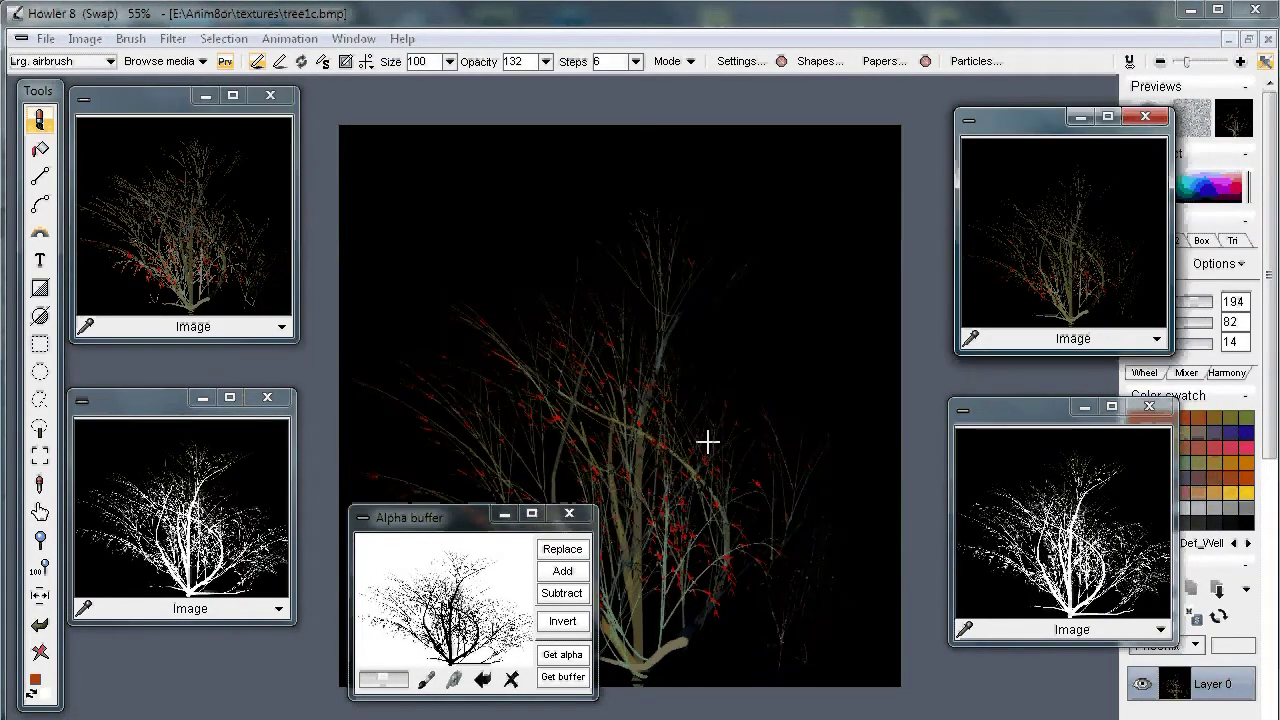
pyautogui.click(171, 198)
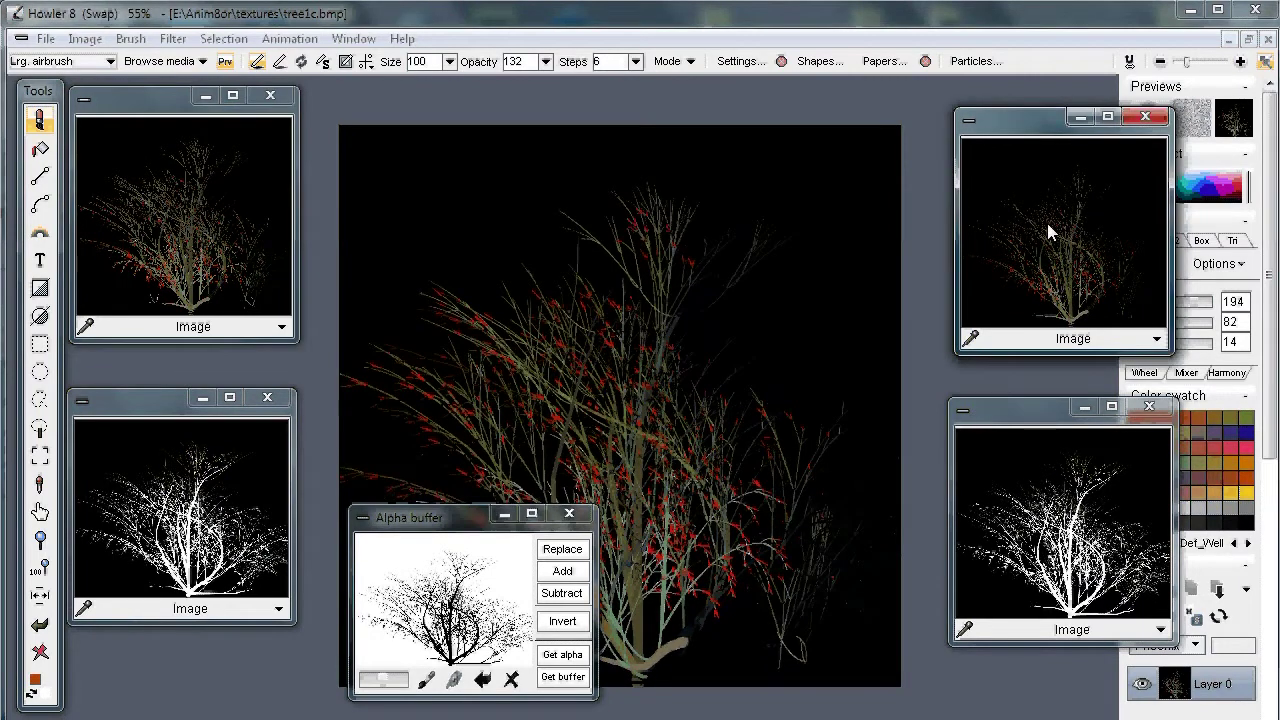
pyautogui.click(1048, 234)
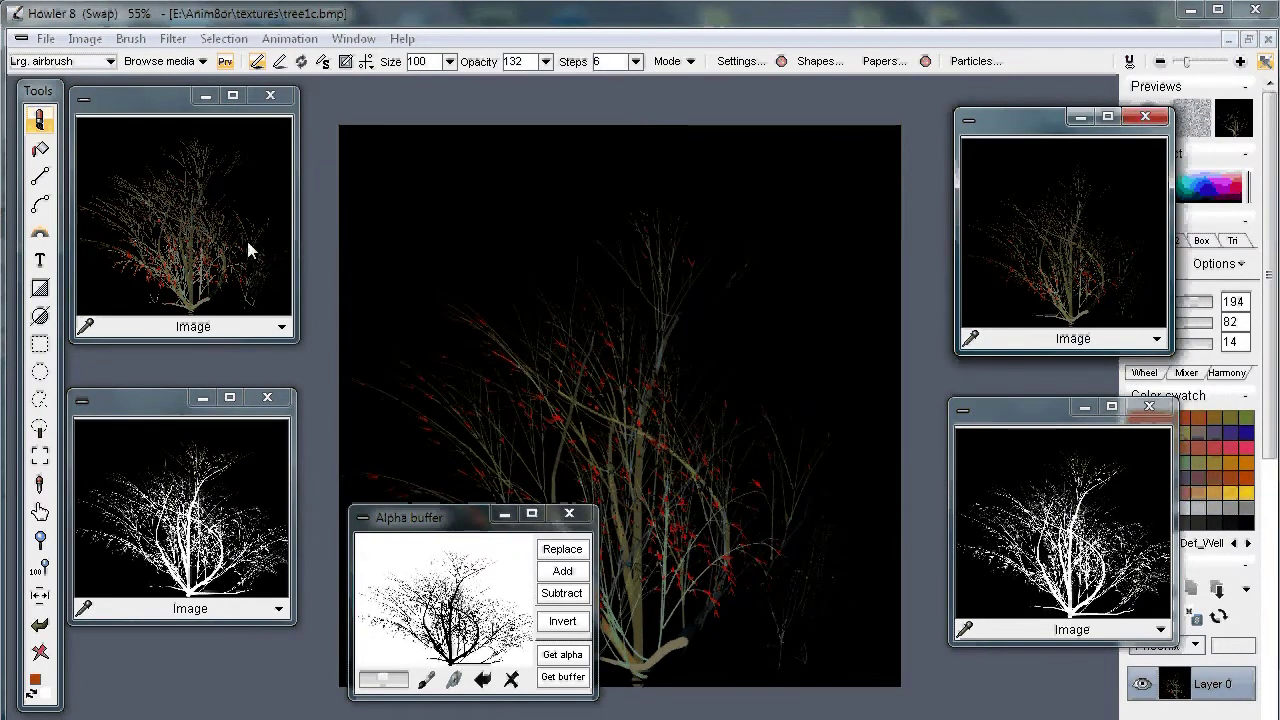
# - Move the Alpha buffer window clear of the canvas and undo the stored-image swap to restore the white-background tree
pyautogui.moveTo(430, 517); pyautogui.dragTo(160, 538)
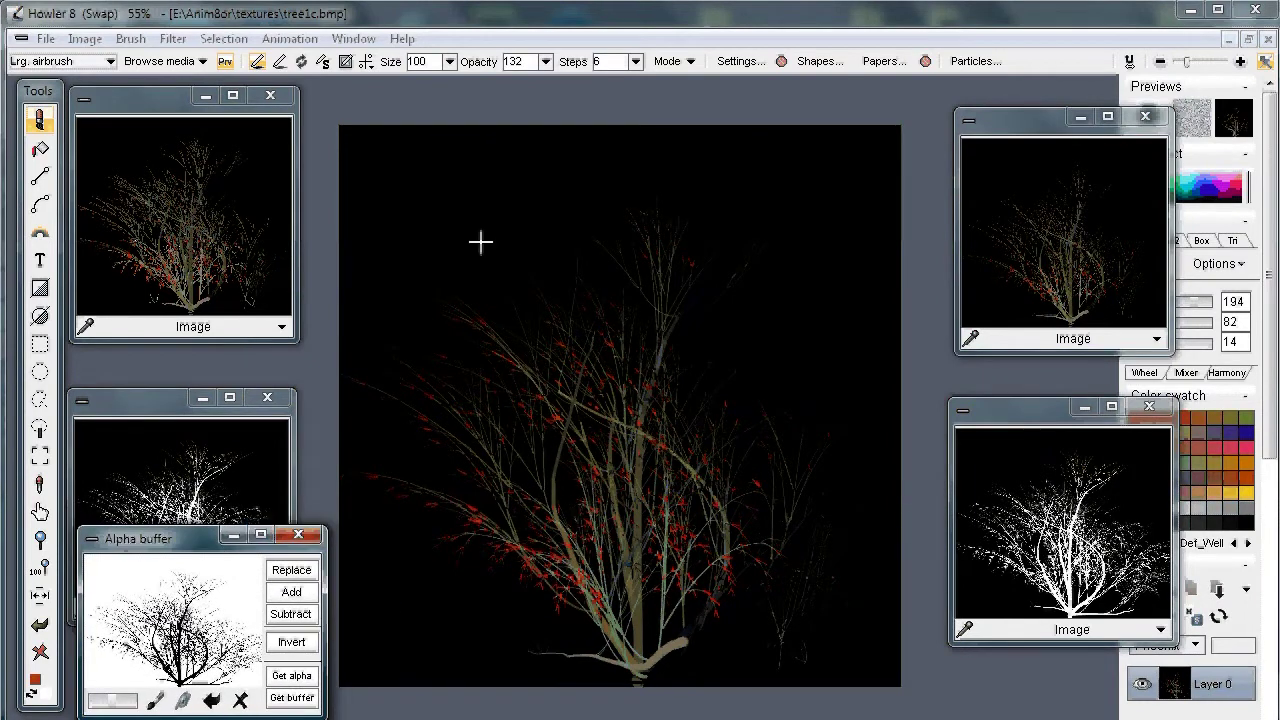
pyautogui.click(489, 23)
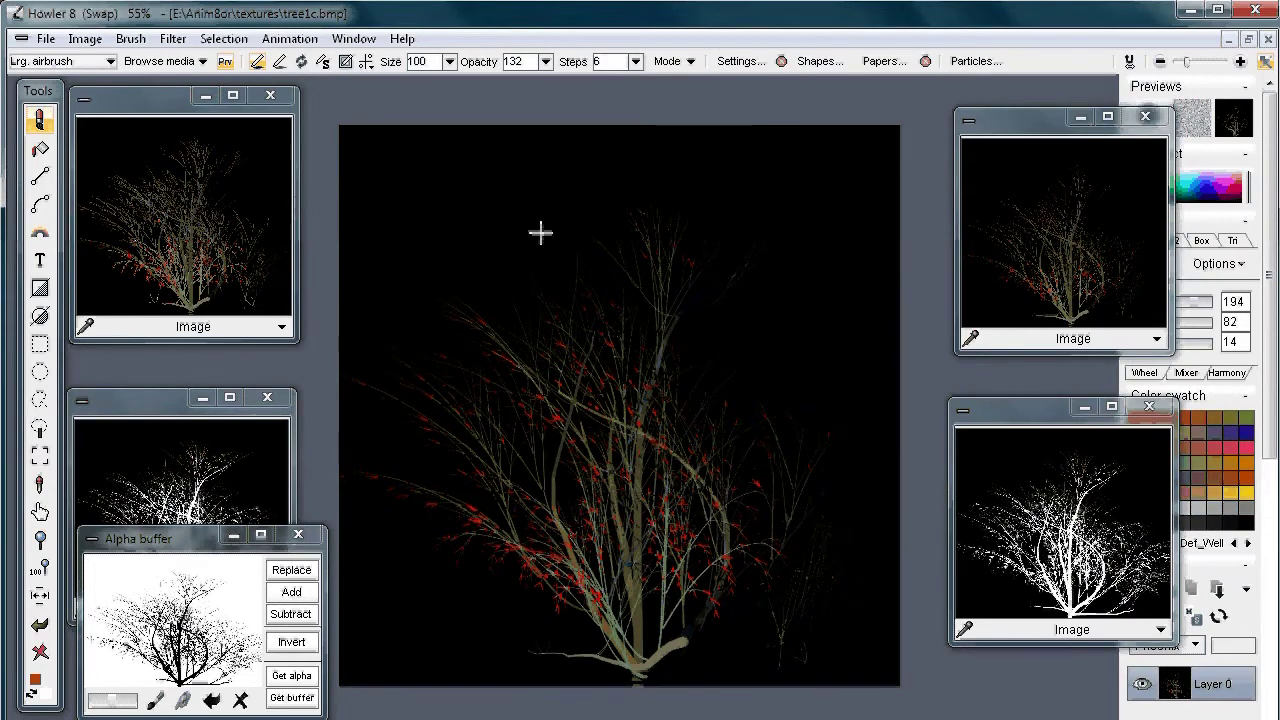
pyautogui.hotkey('ctrl', 'z')
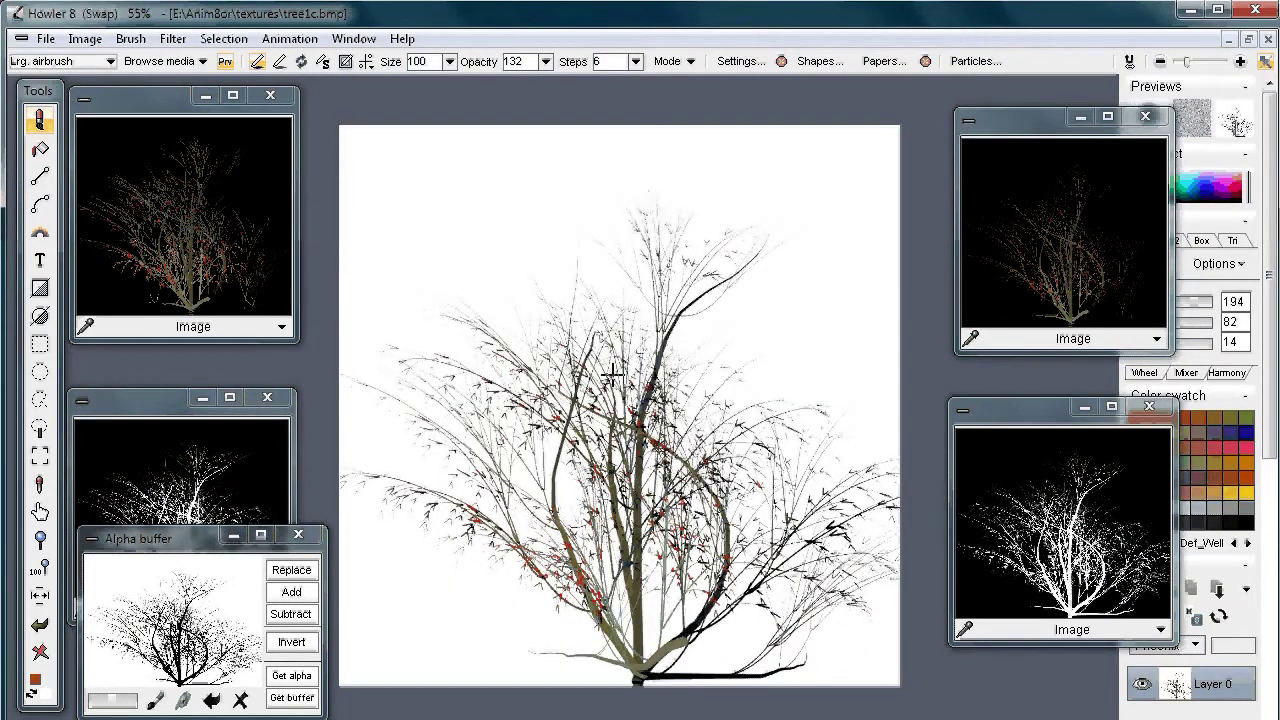
# - Examine the branch edges of the white-background tree up close and across the whole crown
pyautogui.moveTo(560, 416); pyautogui.dragTo(920, 403)
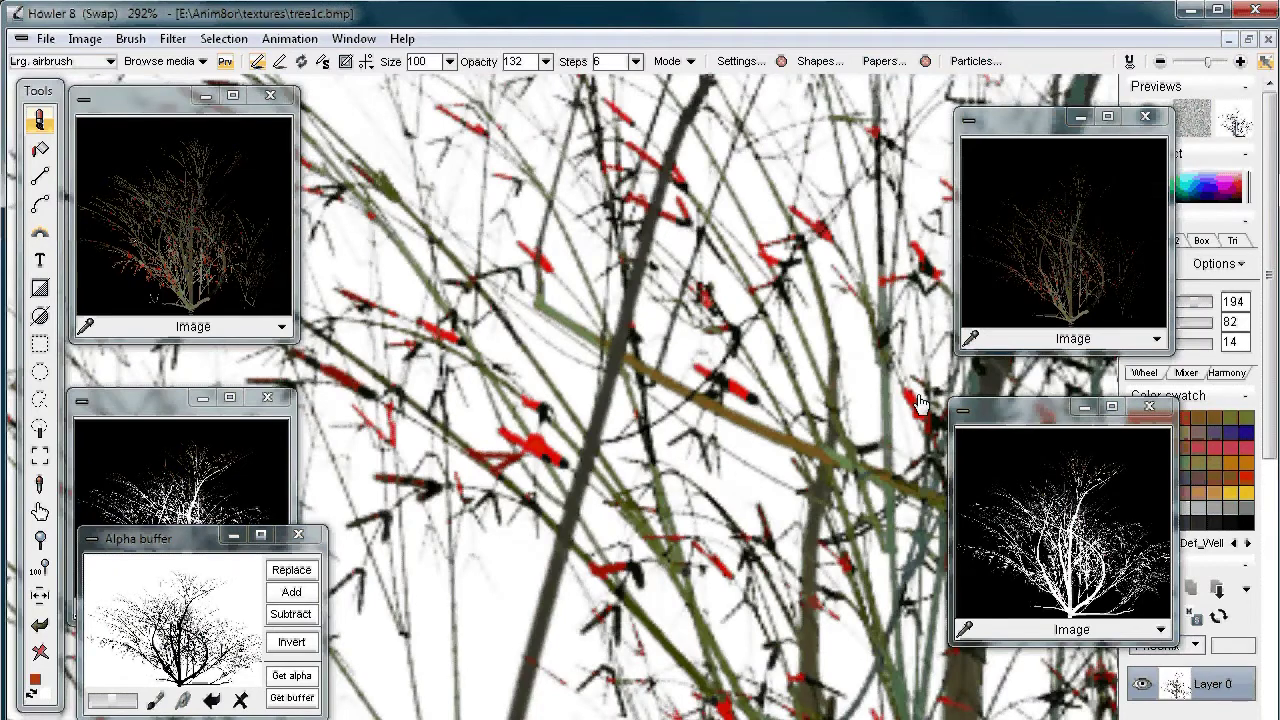
pyautogui.scroll(-5, 919, 402)
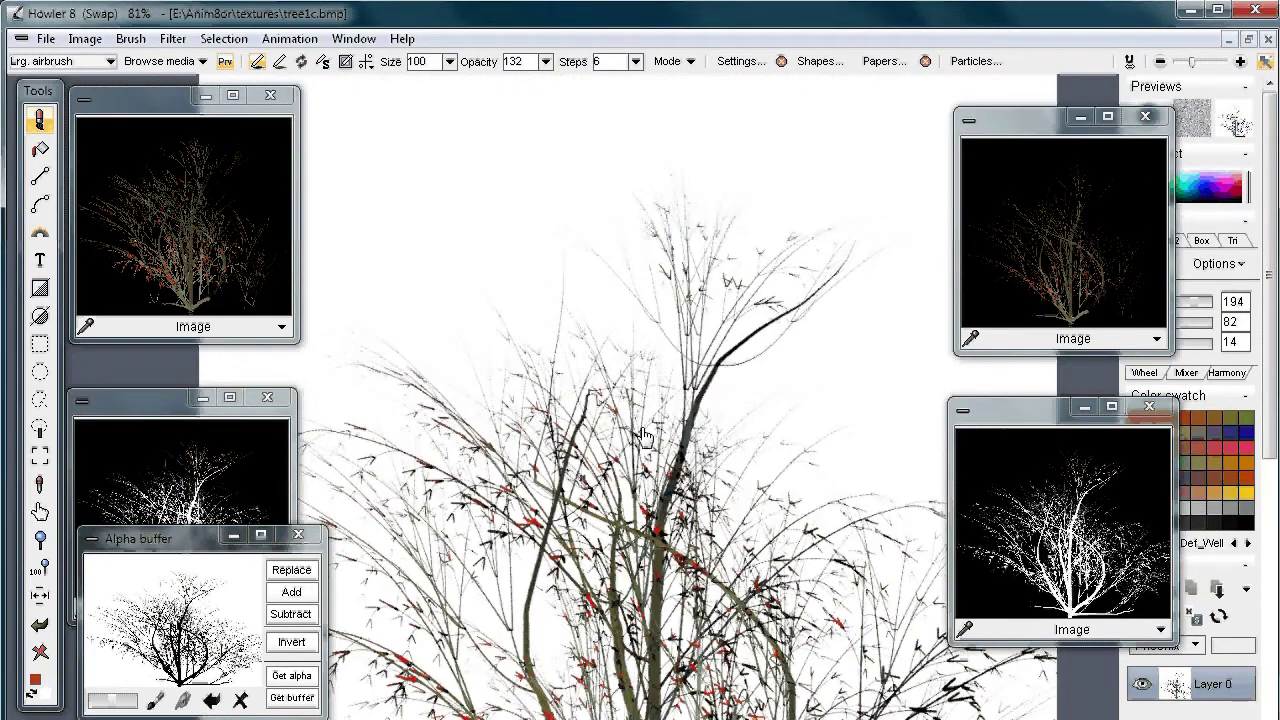
pyautogui.scroll(5, 546, 454)
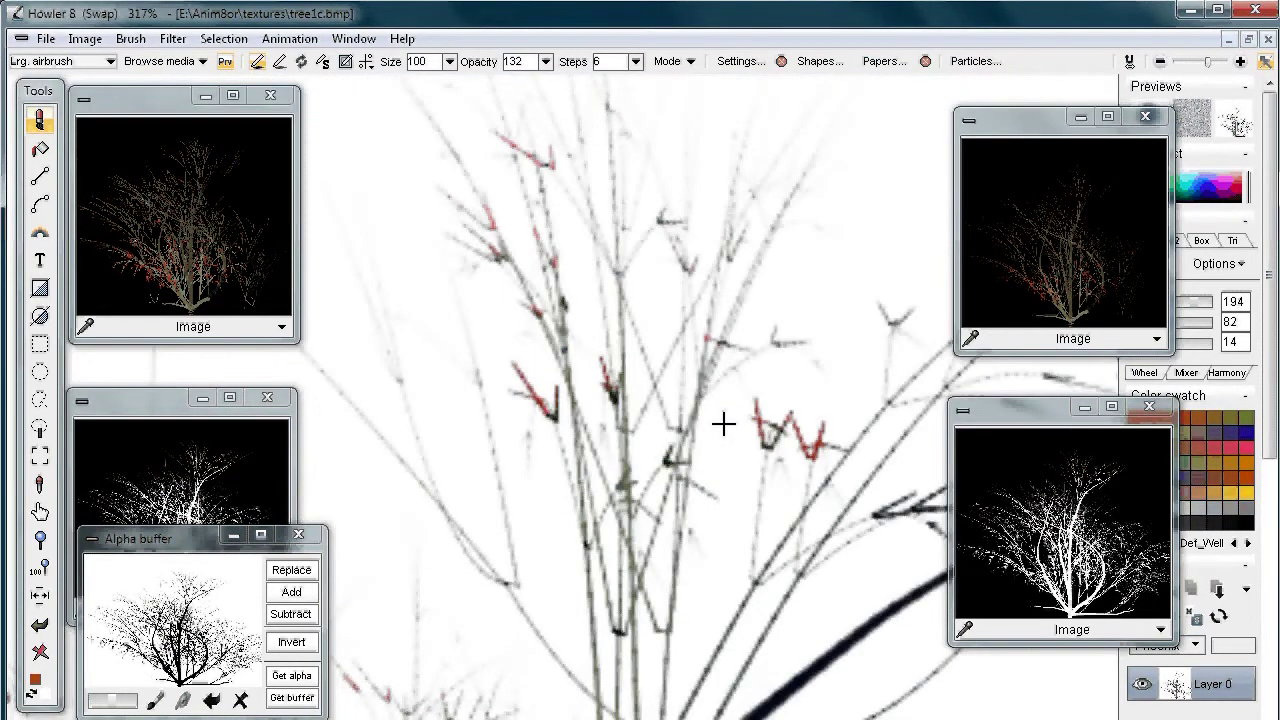
pyautogui.scroll(-5, 697, 403)
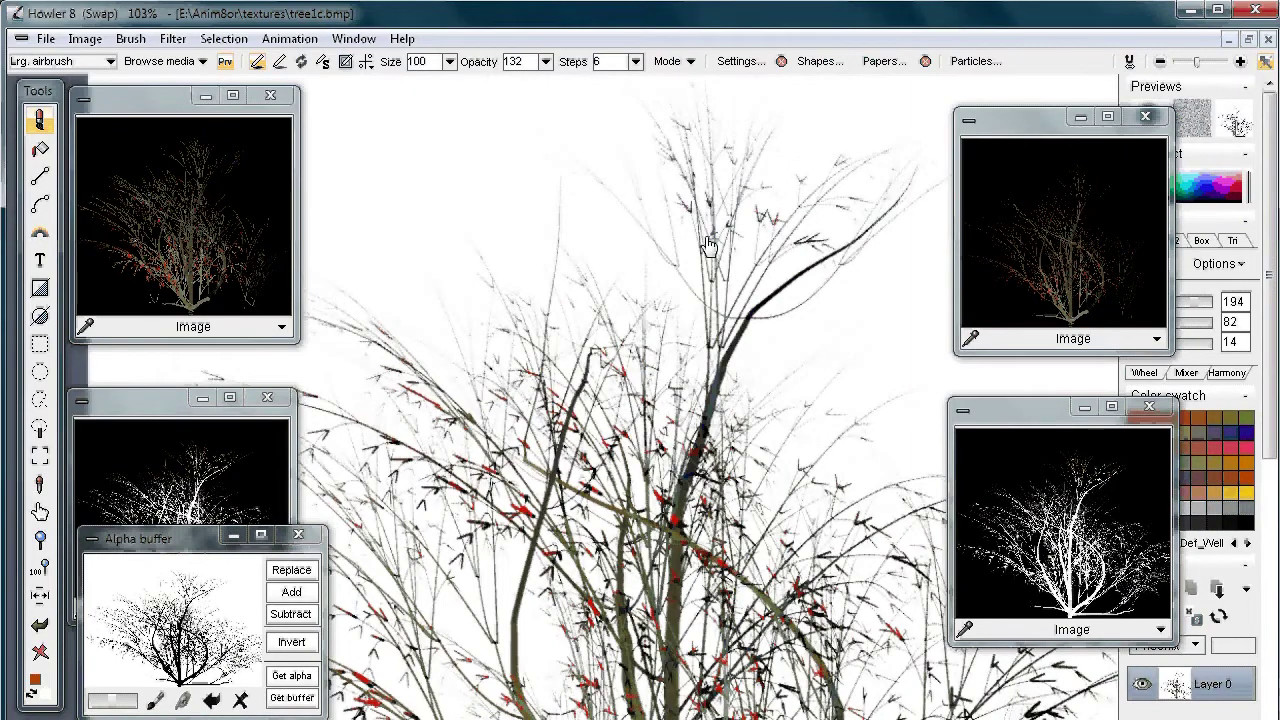
pyautogui.scroll(2, 519, 299)
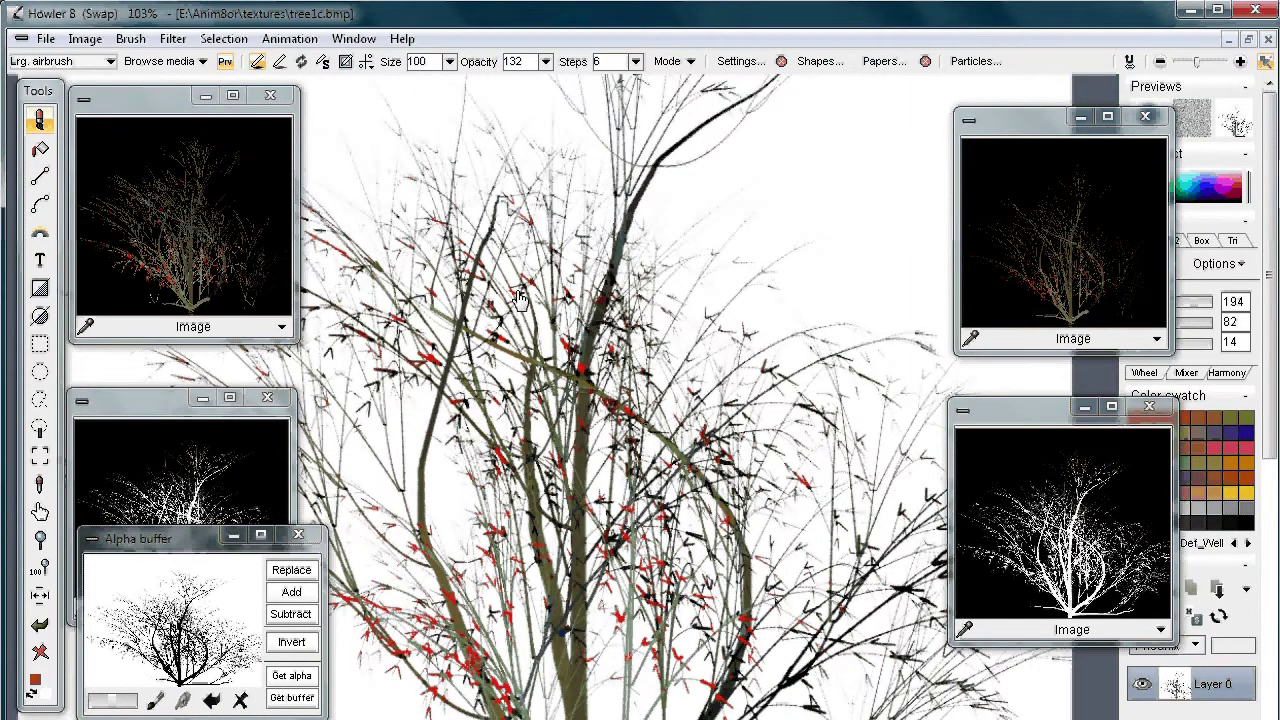
pyautogui.moveTo(519, 296); pyautogui.dragTo(524, 314)
# - Use the stored black-and-white tree mask as the alpha for the white-background tree image
pyautogui.click(1160, 630)
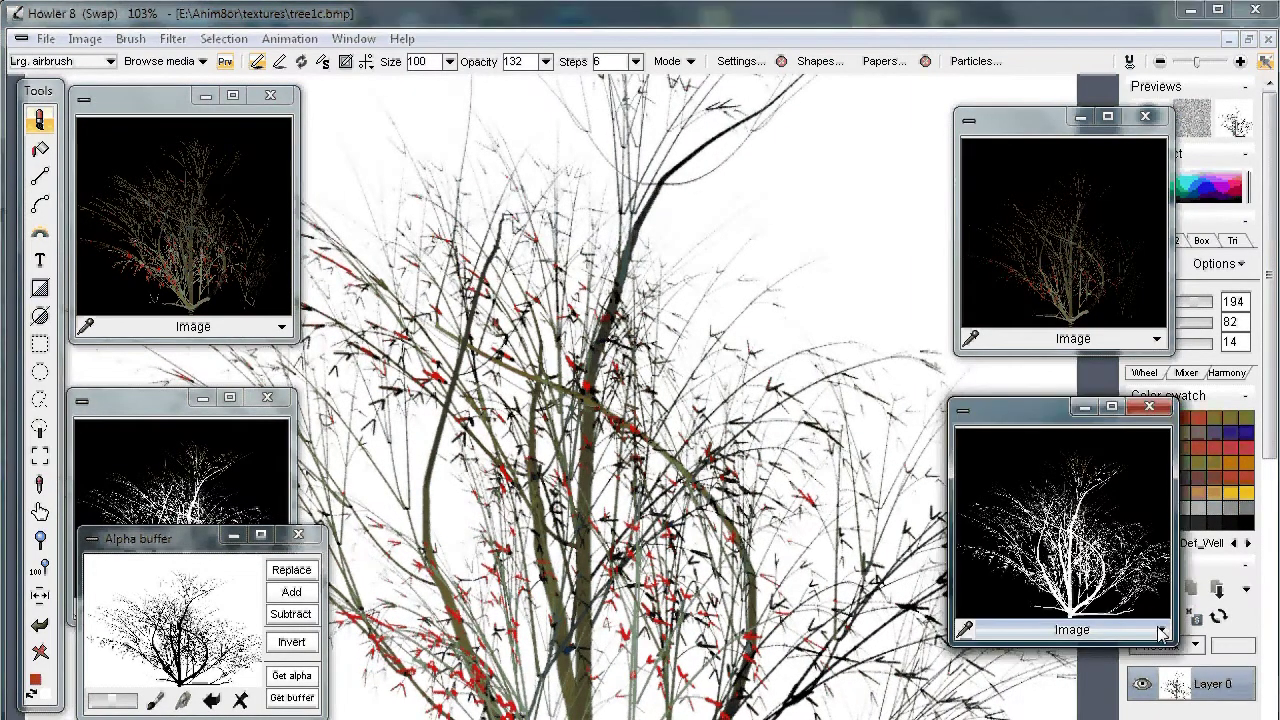
pyautogui.click(1160, 630)
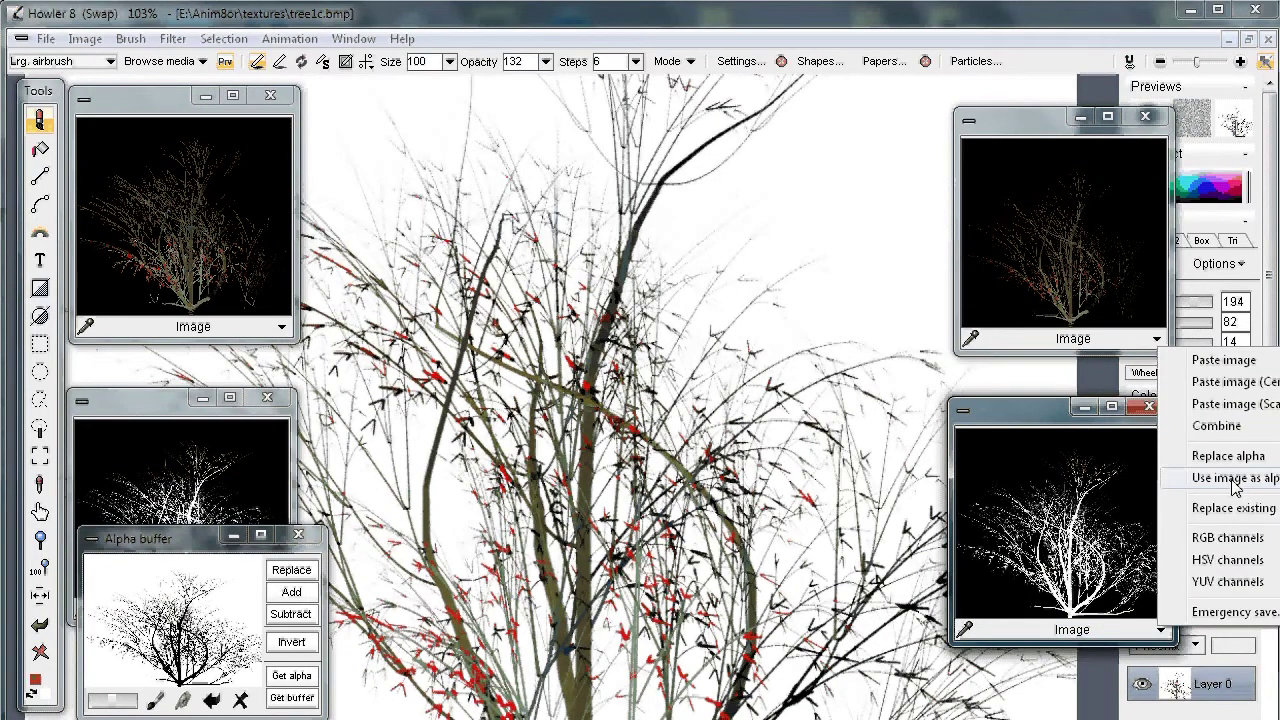
pyautogui.click(1236, 479)
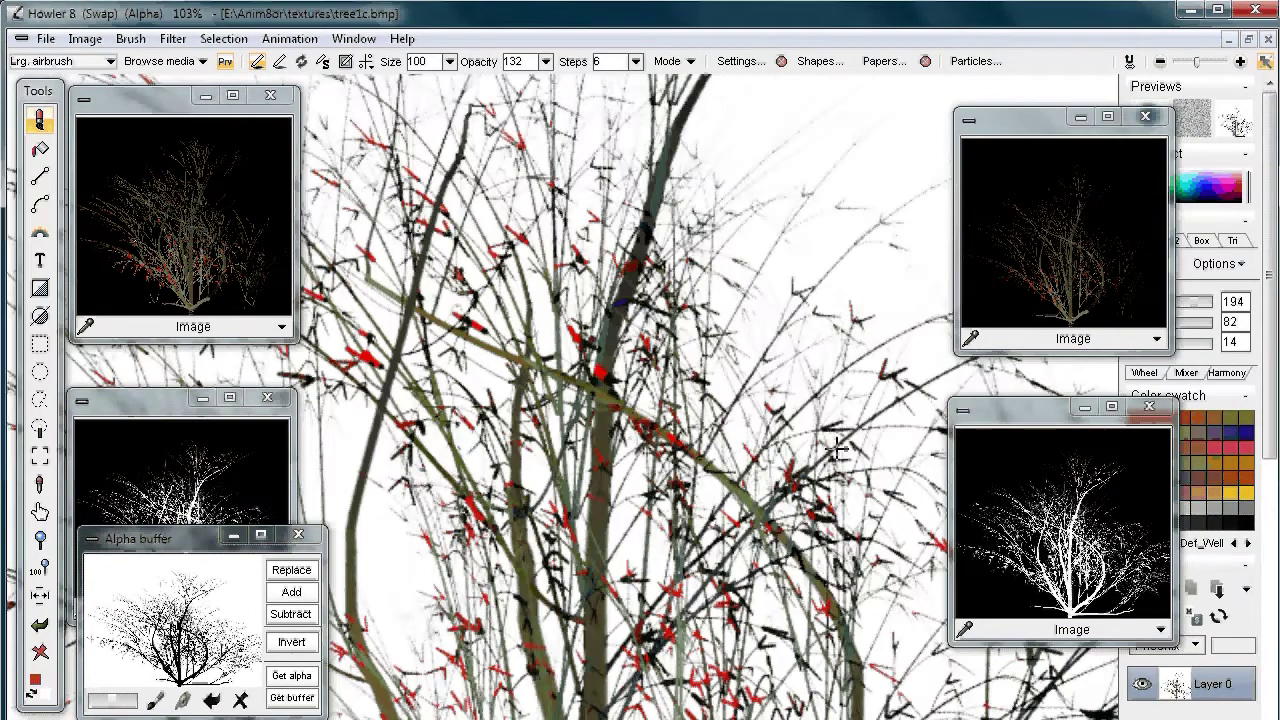
# - Inspect how the alpha selection outline follows the trunk and the fine, faint twigs at several magnifications
pyautogui.scroll(2, 674, 410)
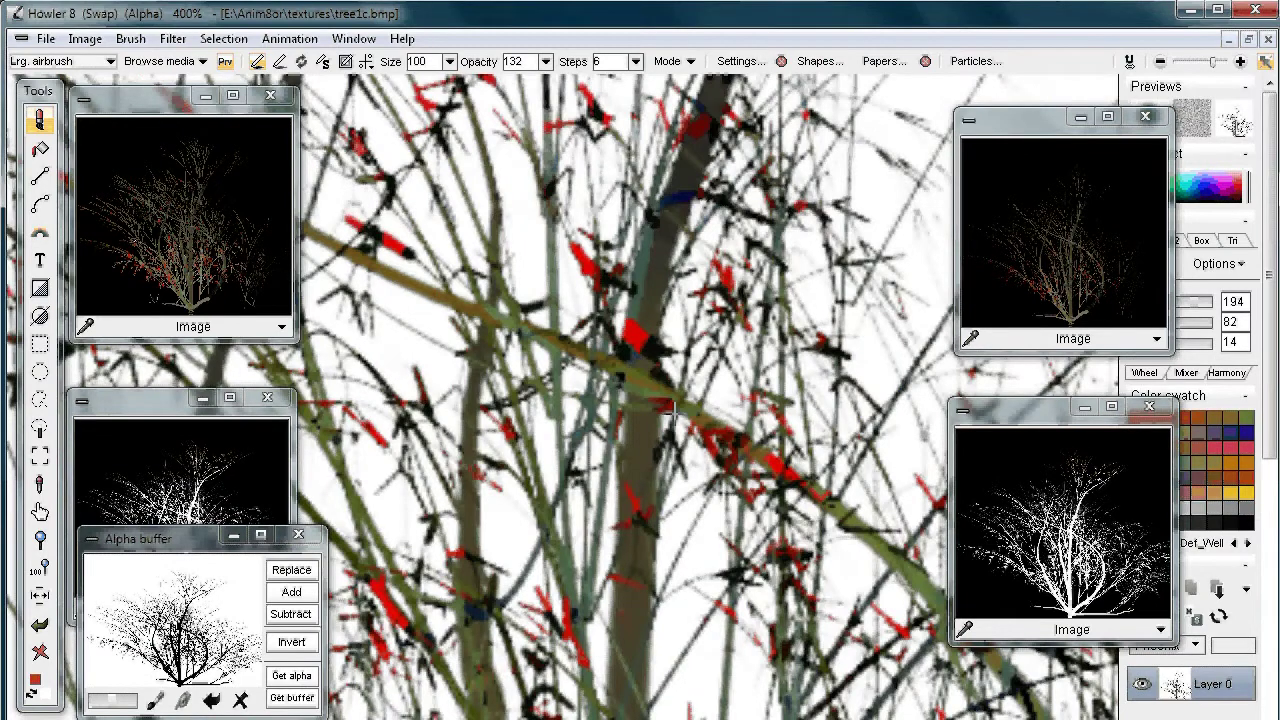
pyautogui.scroll(-4, 674, 410)
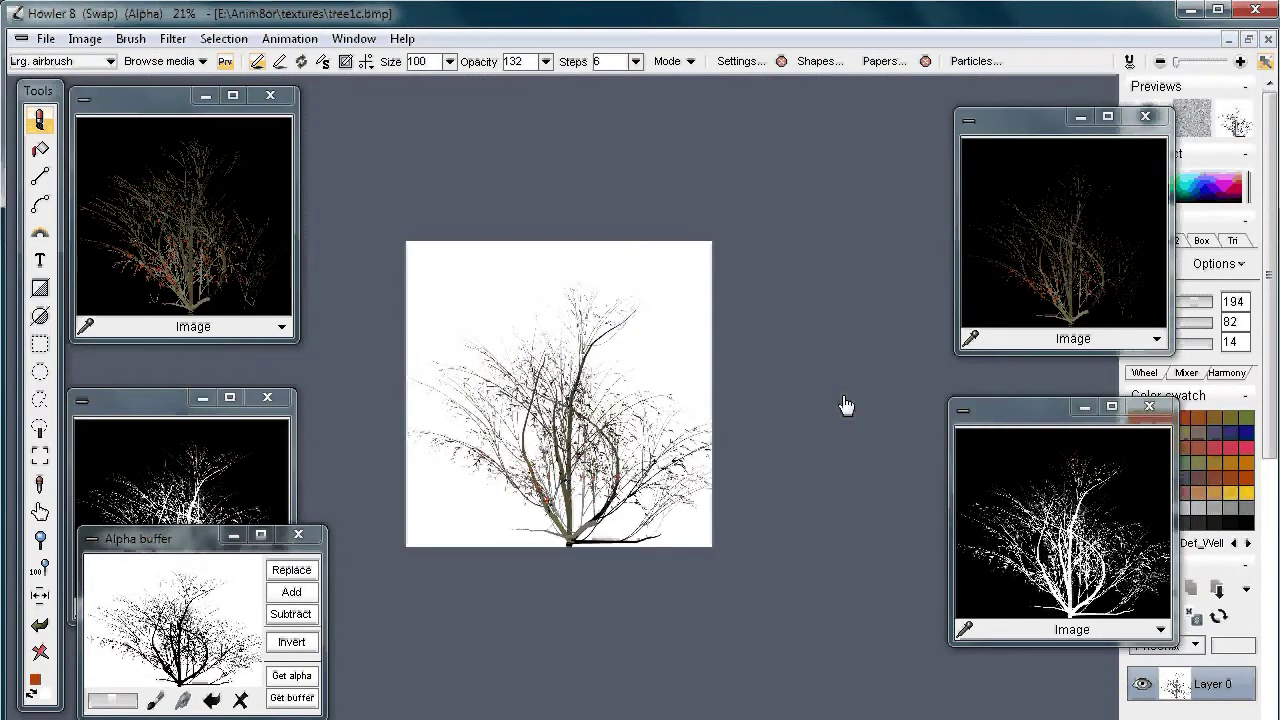
pyautogui.scroll(4, 846, 404)
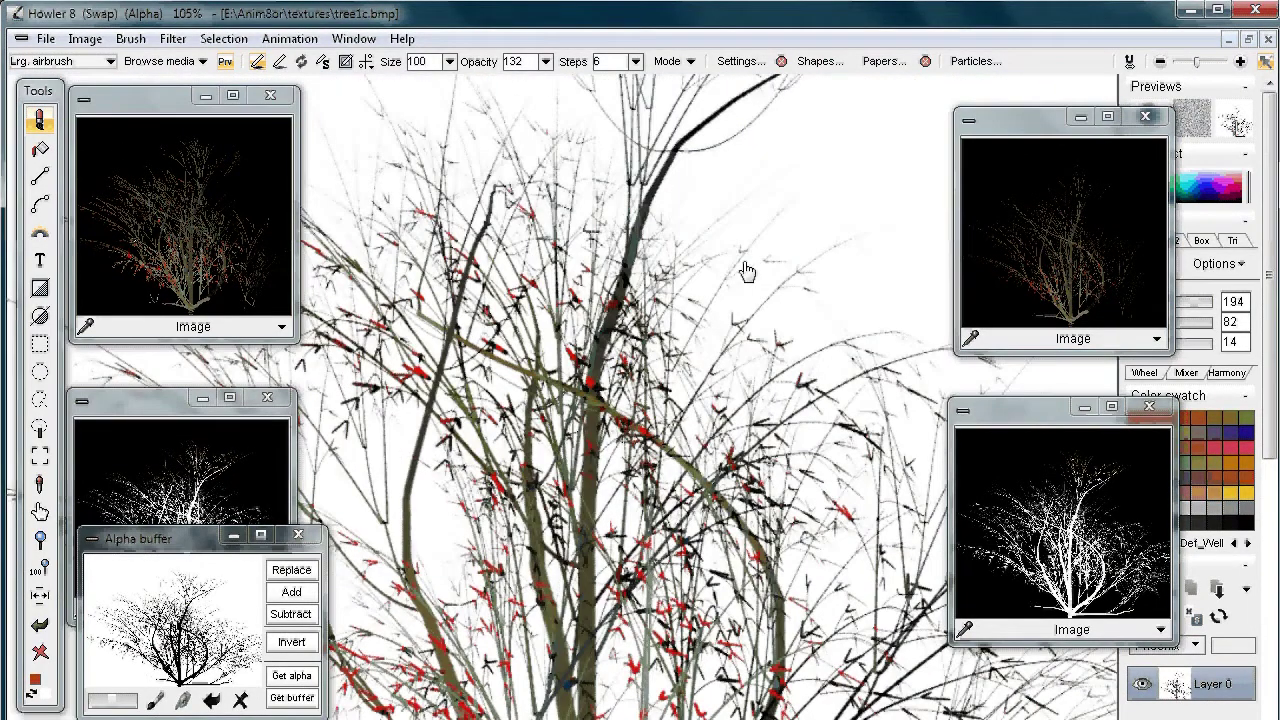
pyautogui.scroll(2, 616, 602)
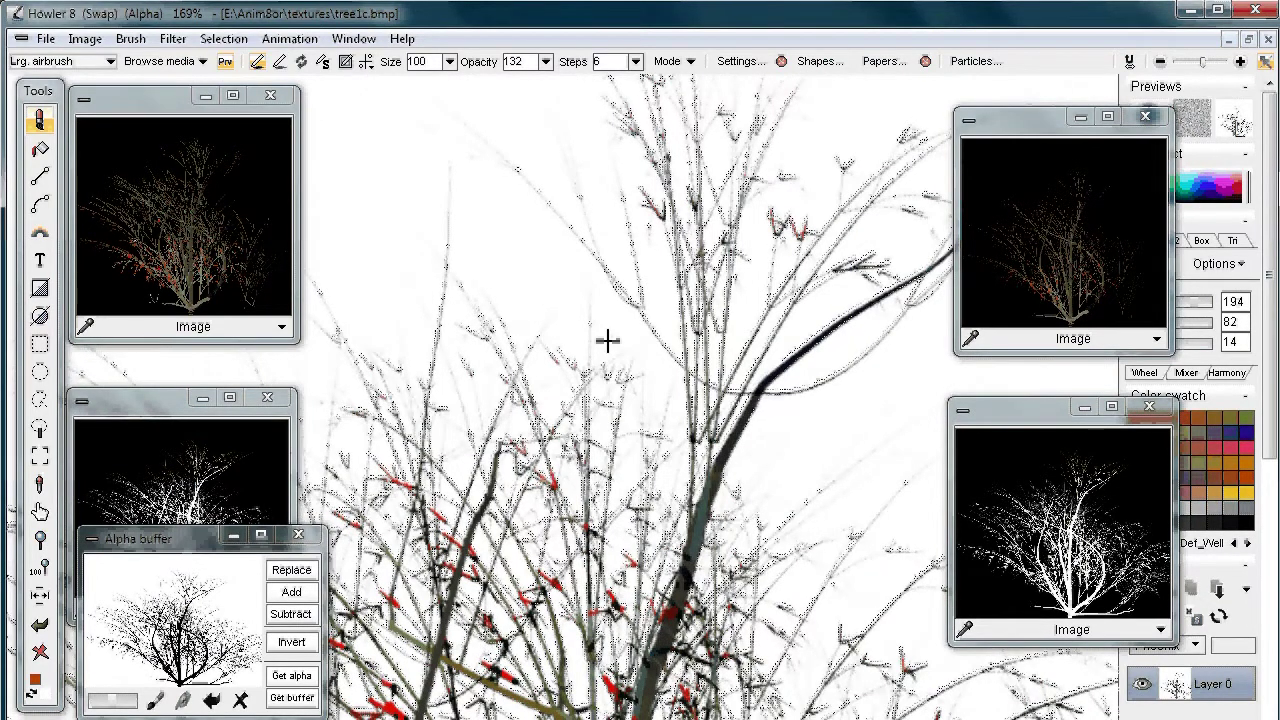
pyautogui.scroll(4, 745, 360)
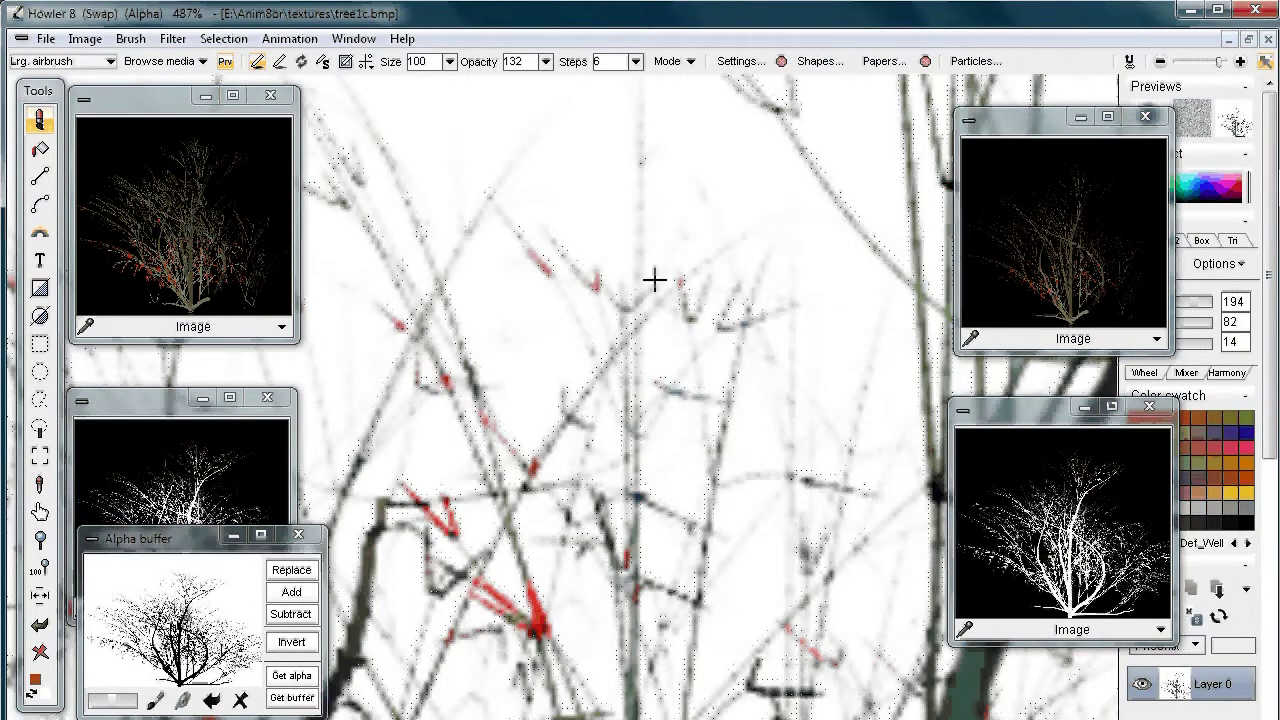
pyautogui.scroll(1, 523, 360)
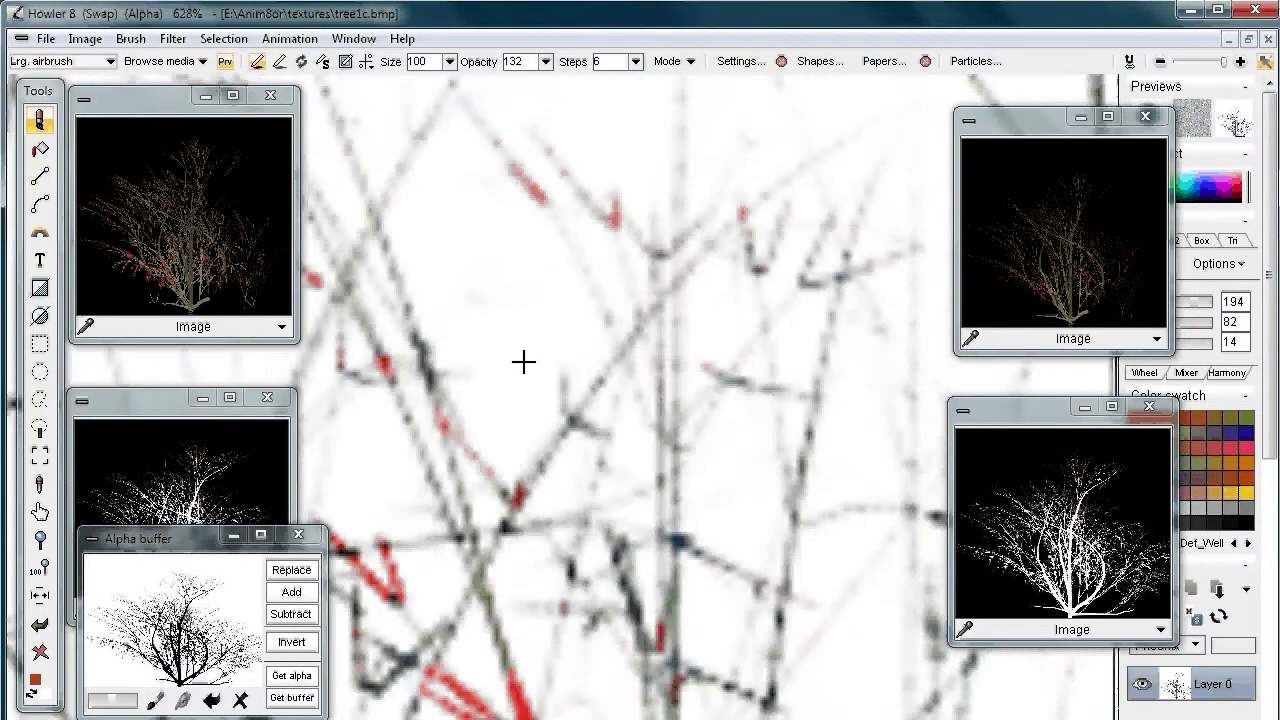
pyautogui.scroll(-2, 675, 556)
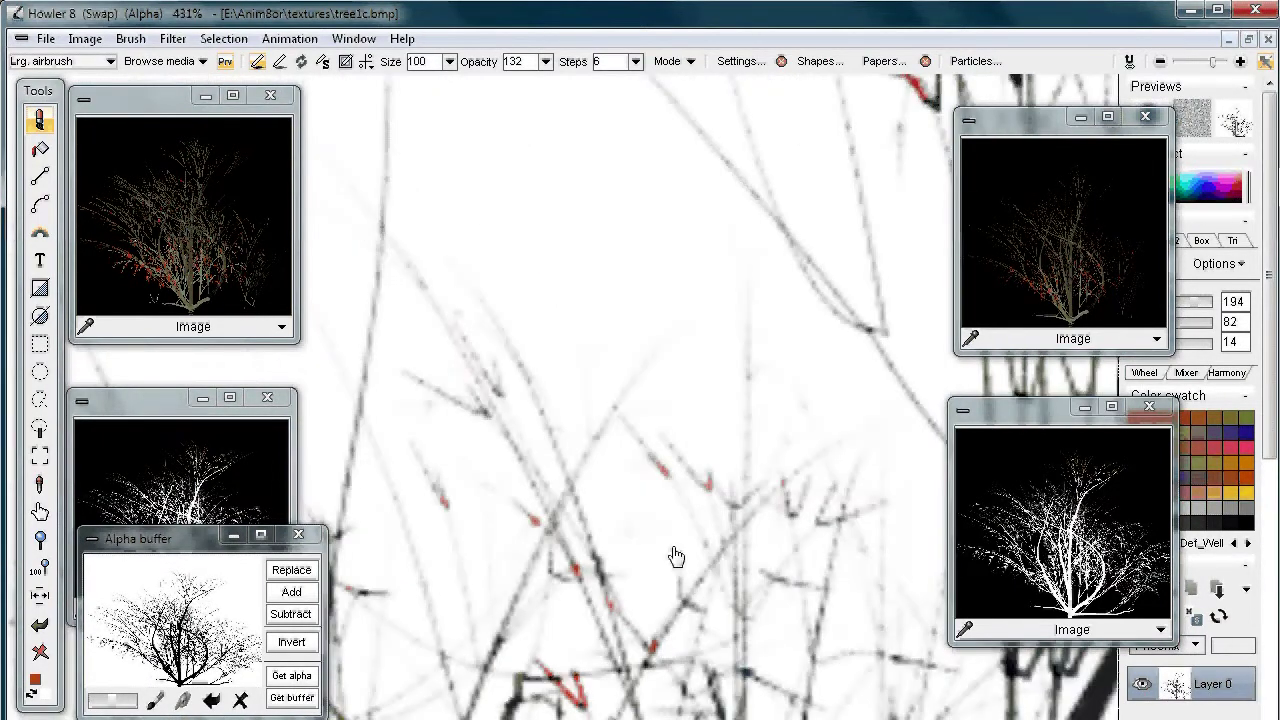
pyautogui.moveTo(676, 556); pyautogui.dragTo(771, 612)
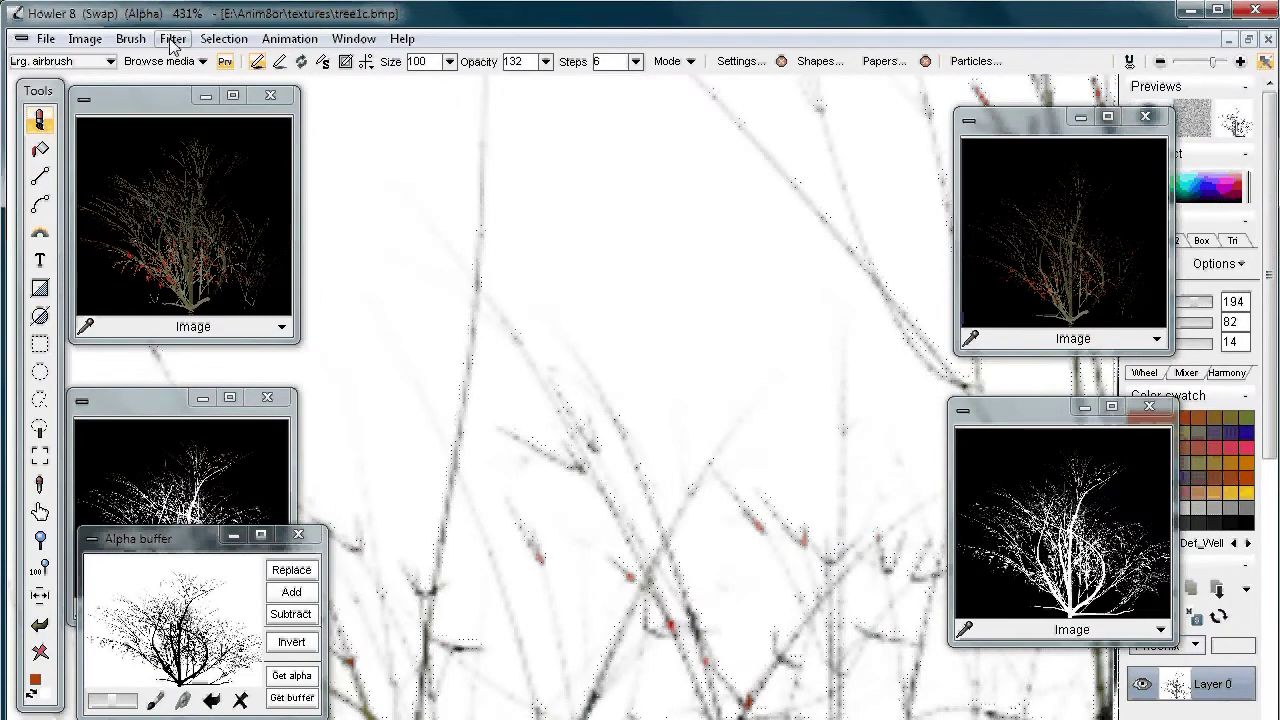
# - Overlay the alpha on the white-background tree and check how it covers the thin branches
pyautogui.click(222, 39)
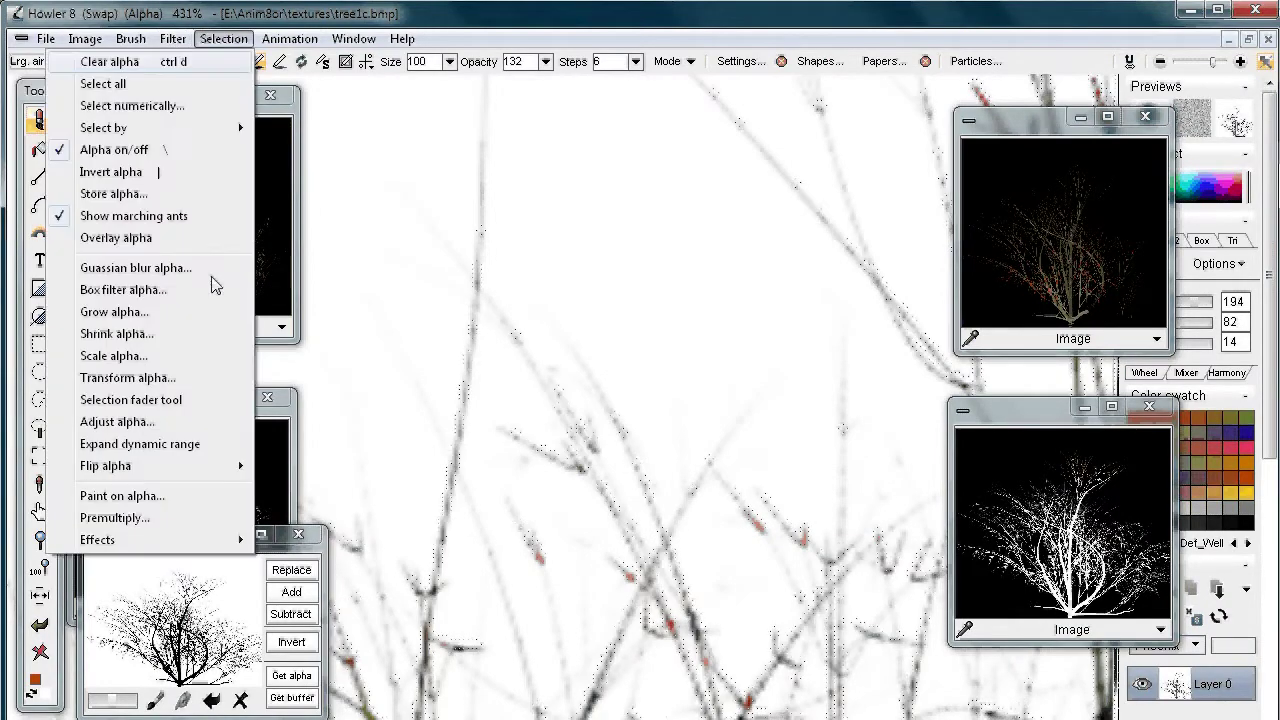
pyautogui.click(115, 238)
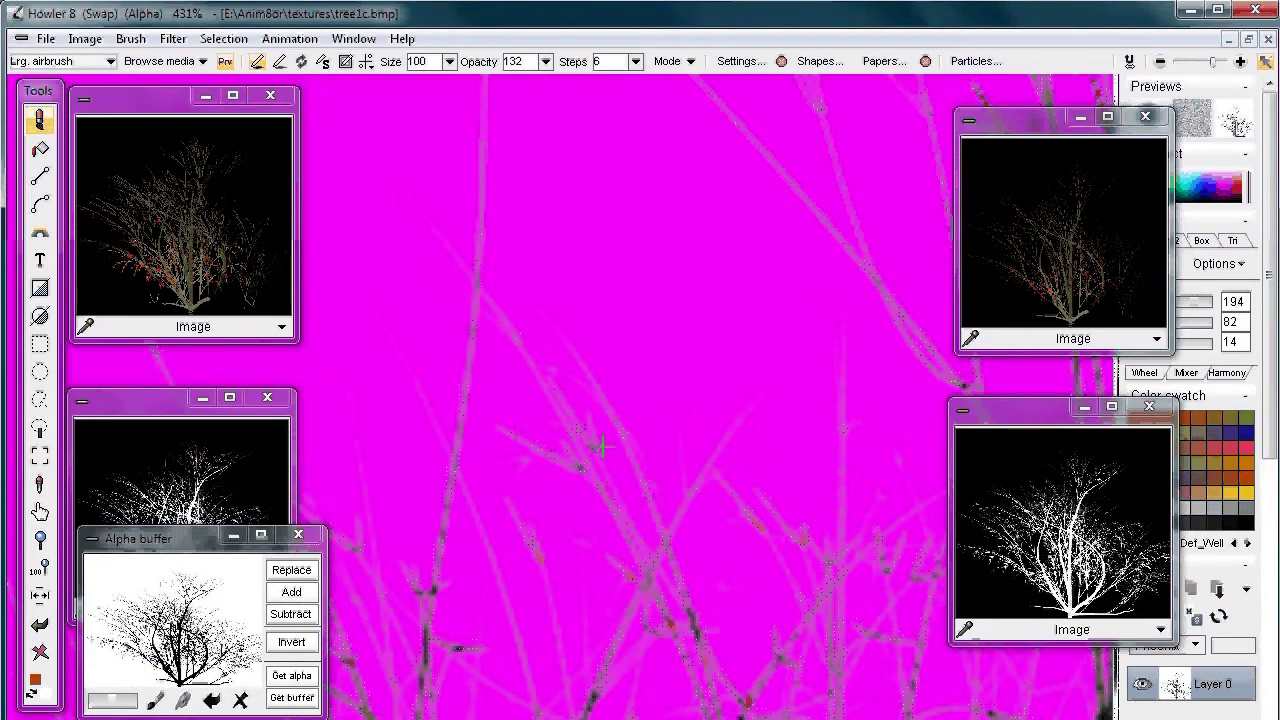
pyautogui.moveTo(602, 446); pyautogui.dragTo(773, 456)
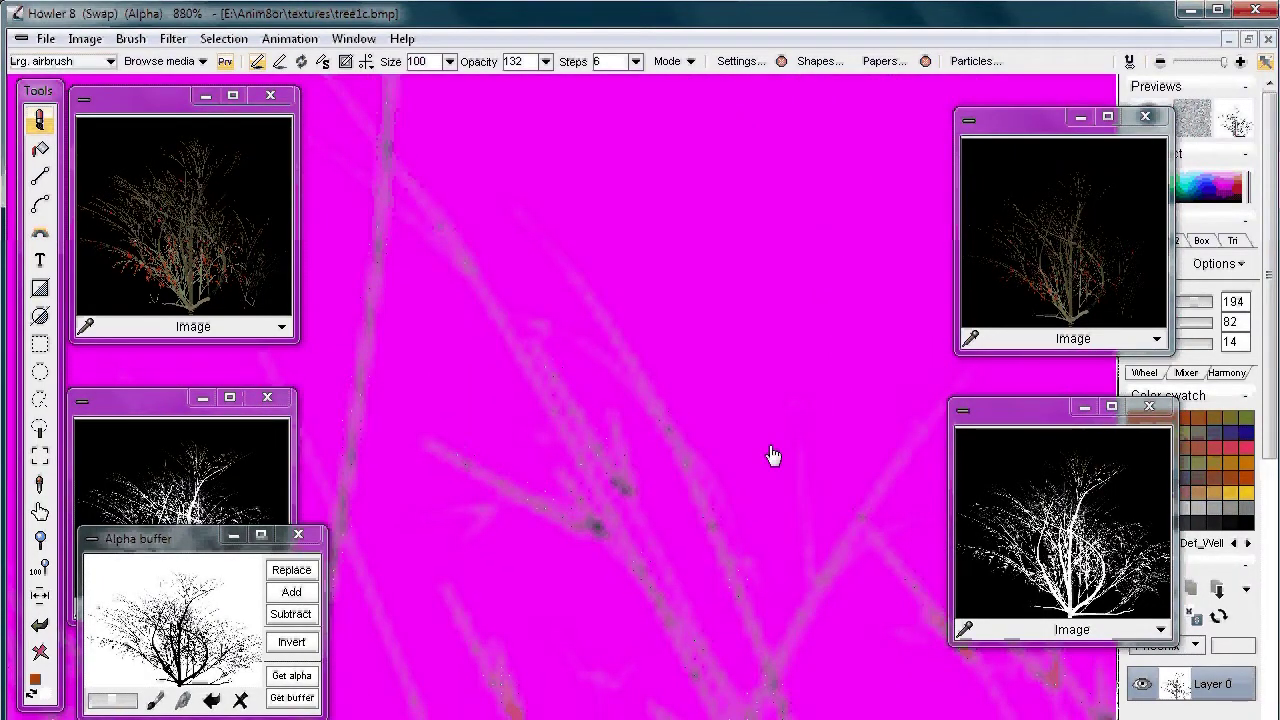
pyautogui.scroll(-3, 773, 455)
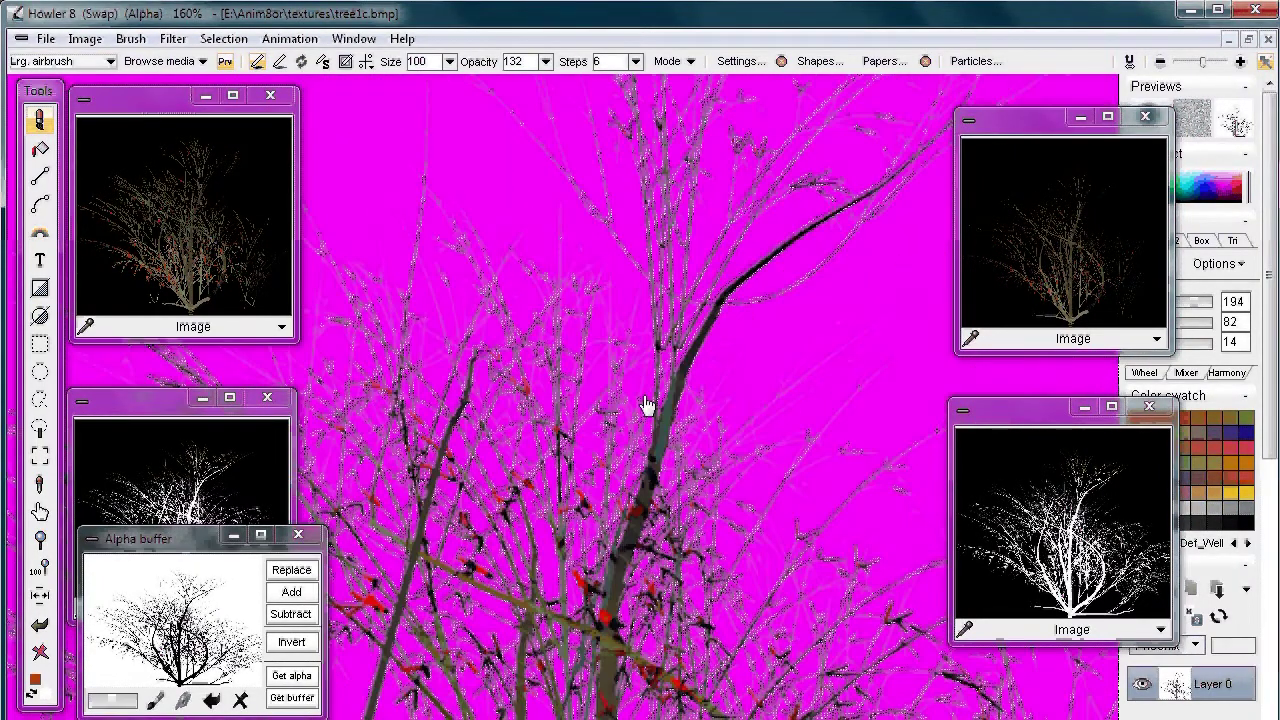
pyautogui.scroll(-1, 645, 404)
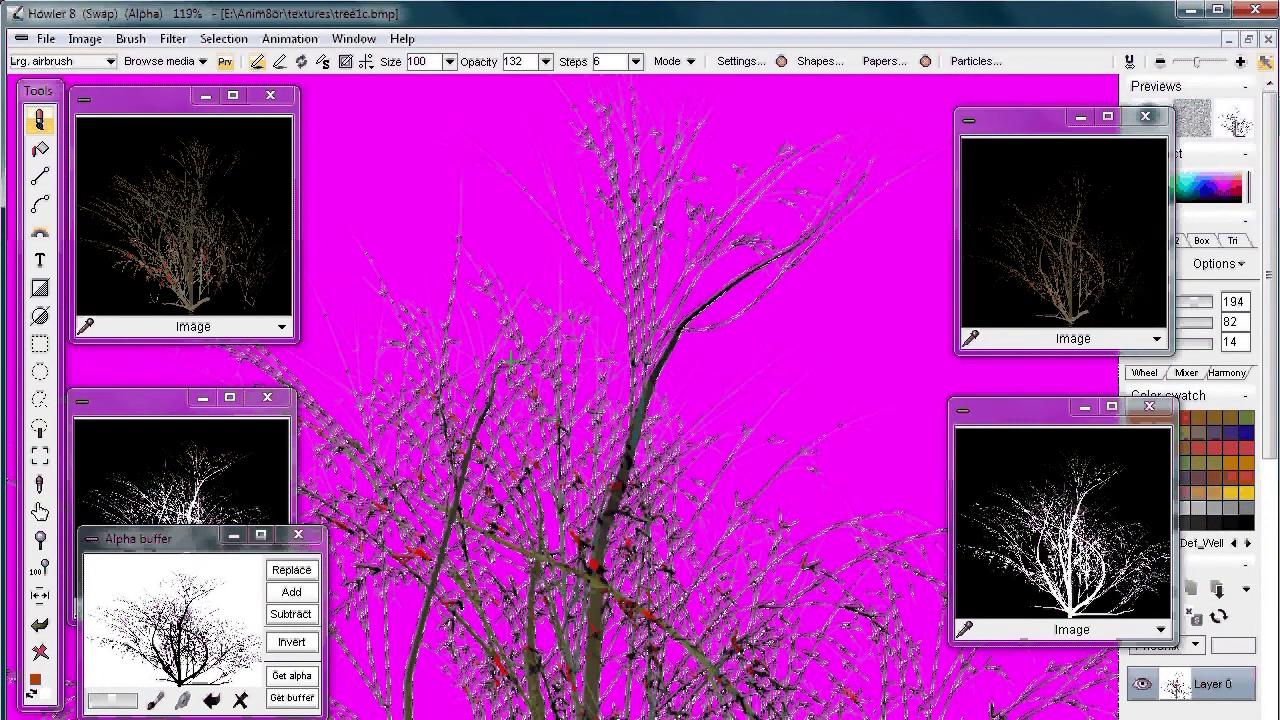
pyautogui.scroll(2, 575, 408)
# - Switch to Anim8or and assign the on White BG material to the bush1-nopremult mesh
pyautogui.hotkey('alt', 'Tab')
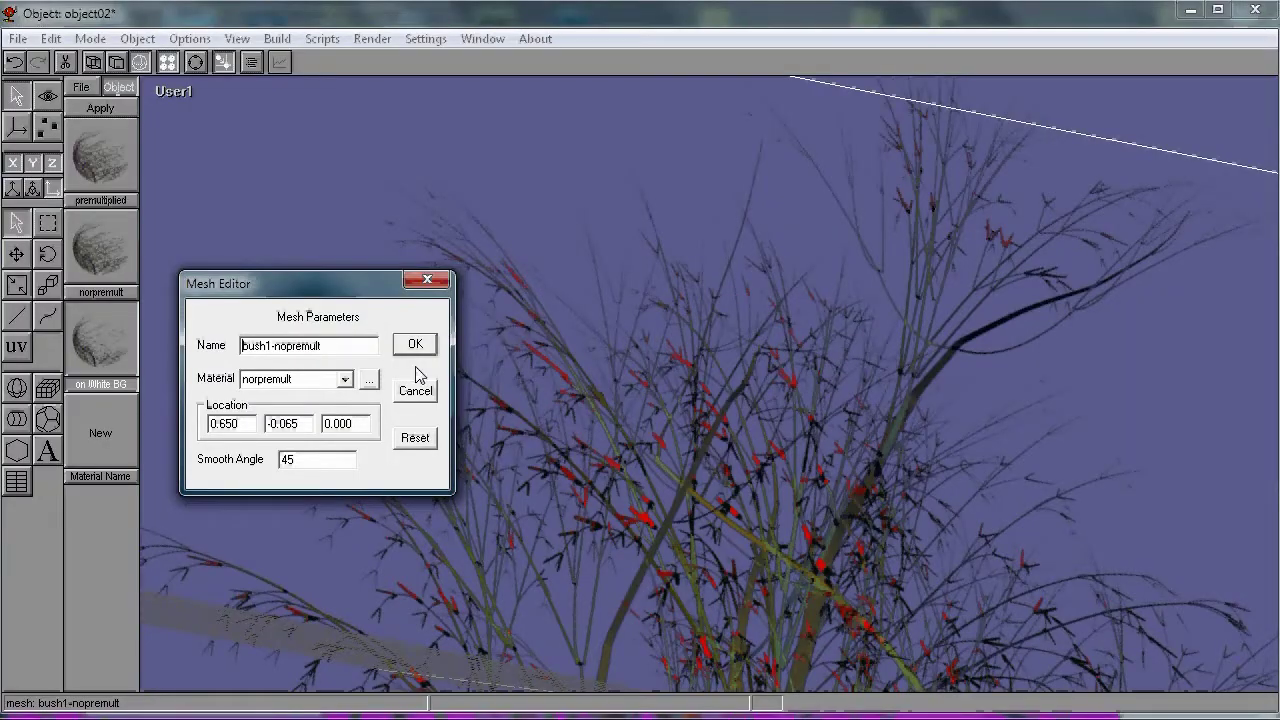
pyautogui.click(343, 380)
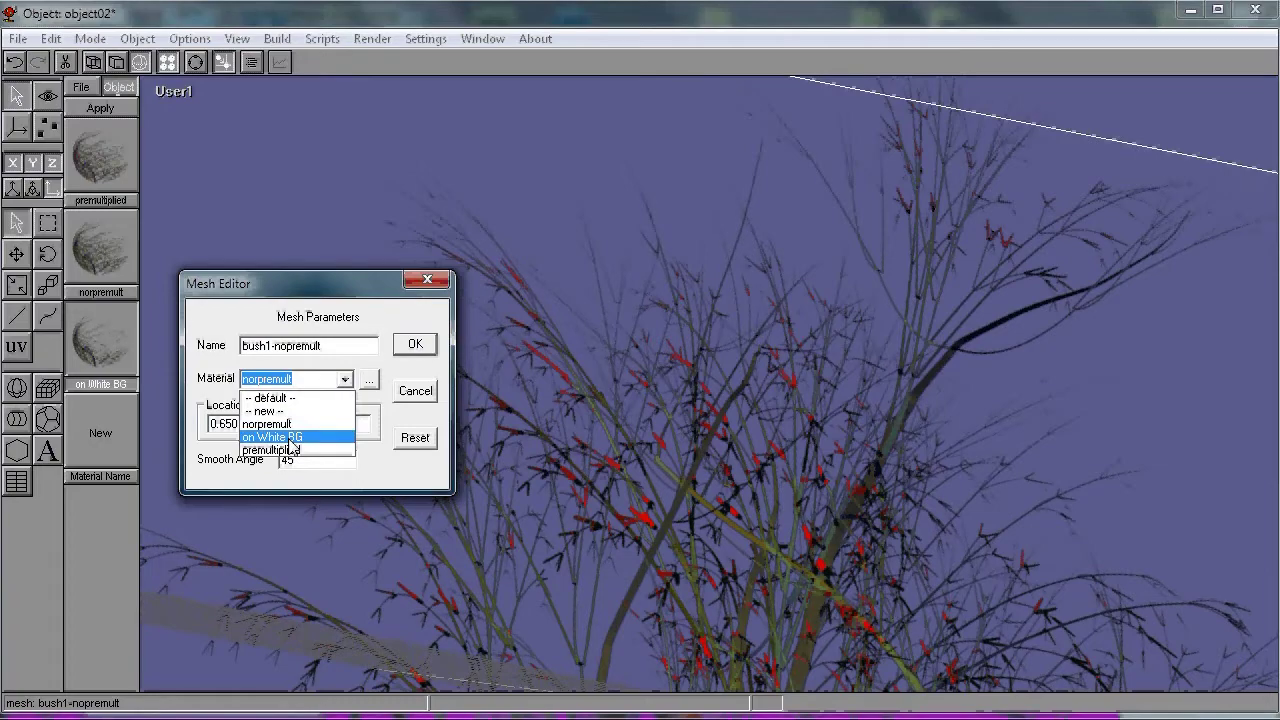
pyautogui.click(291, 437)
pyautogui.click(415, 344)
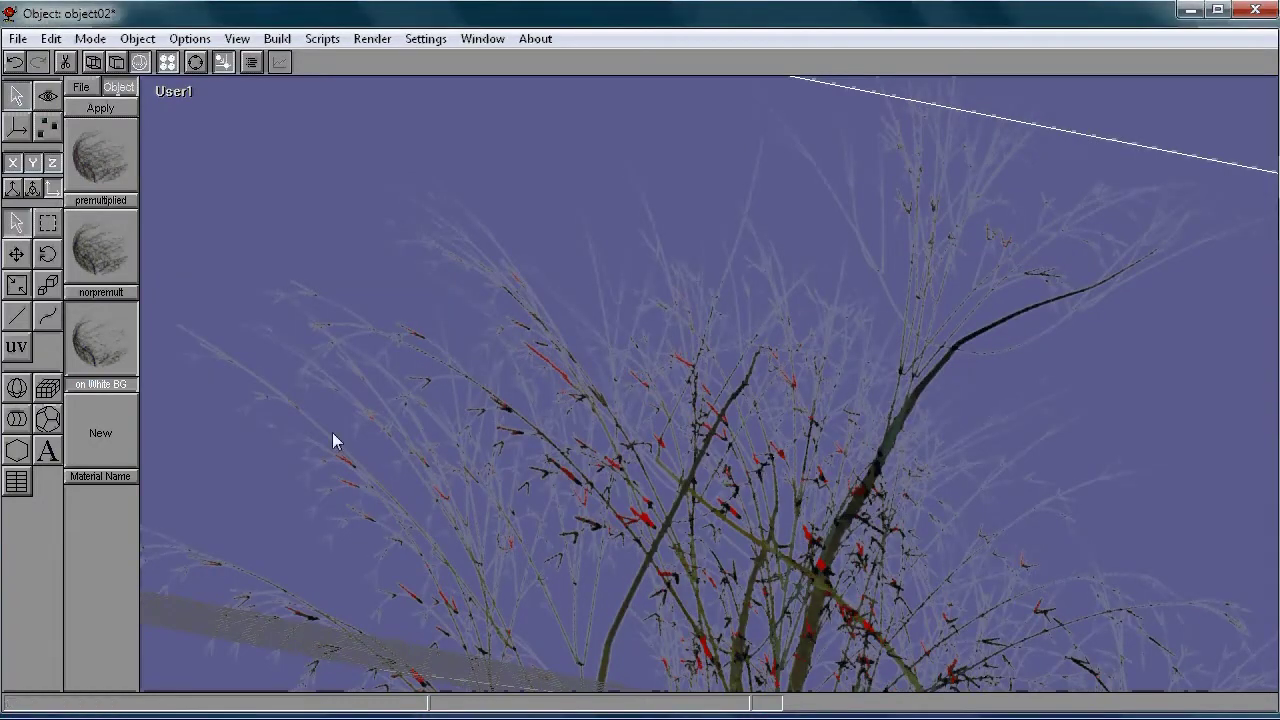
# - Examine the edges of the tree's branches with the on White BG material, up close and from the reverse side
pyautogui.hotkey('ctrl', 'r')
pyautogui.moveTo(660, 432); pyautogui.dragTo(731, 378)
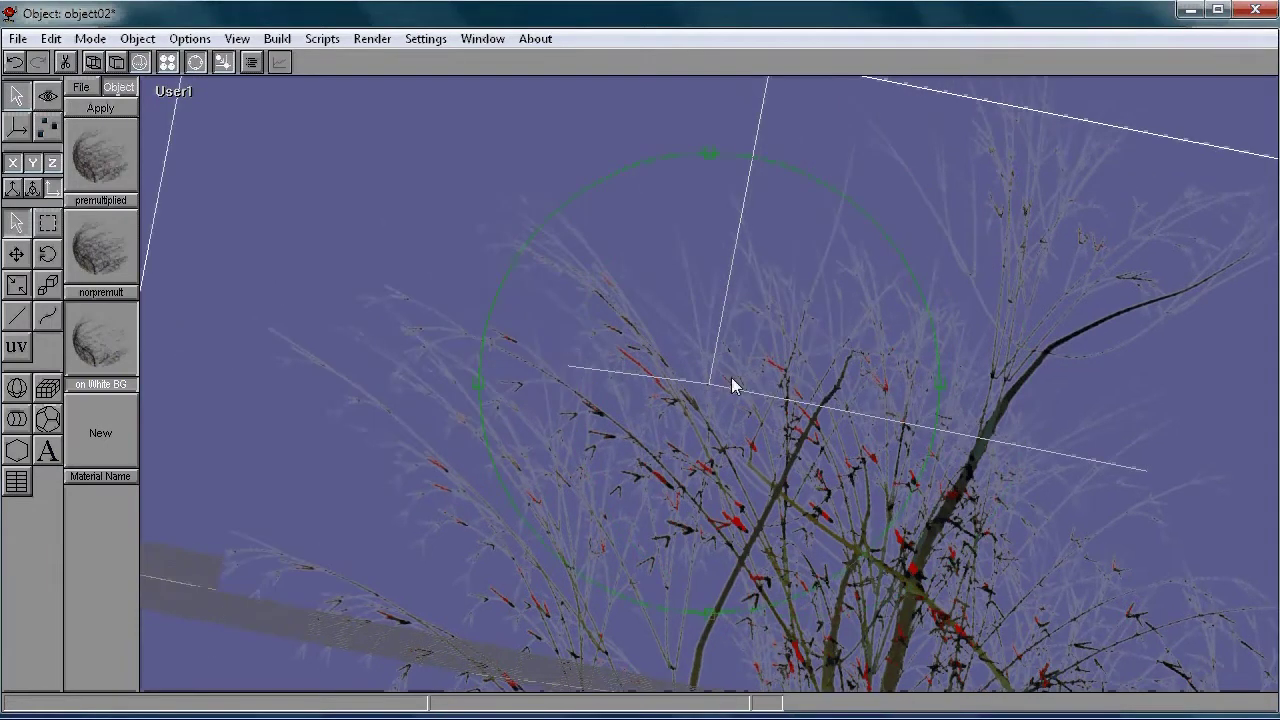
pyautogui.moveTo(880, 350); pyautogui.dragTo(857, 217)
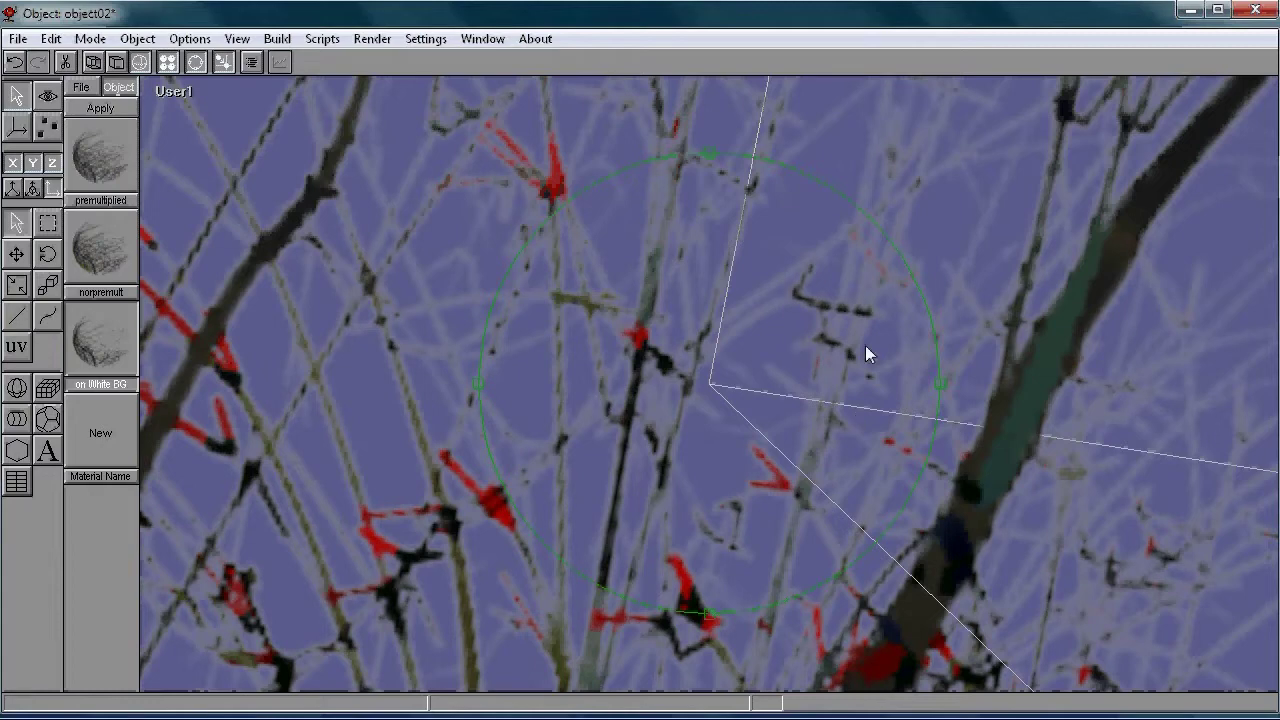
pyautogui.moveTo(904, 327); pyautogui.dragTo(753, 233)
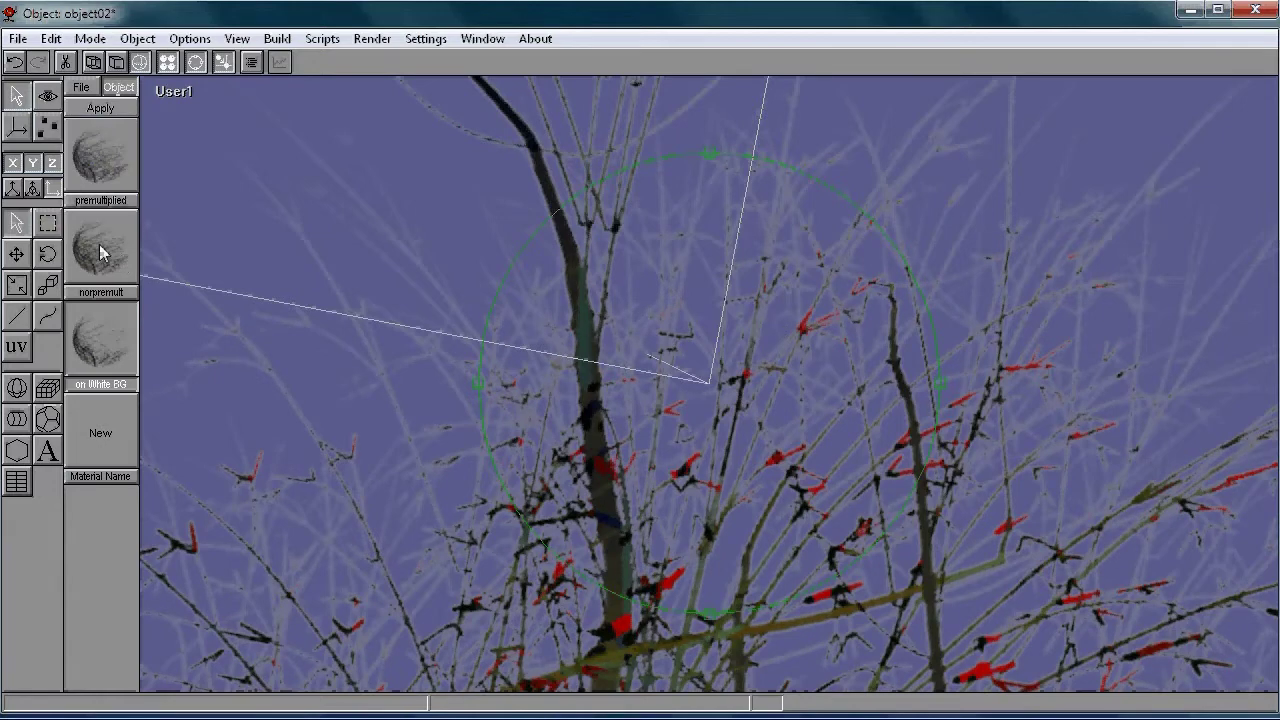
# - Assign the premultiplied material to the bush1-nopremult mesh and inspect its twigs up close
pyautogui.doubleClick(628, 366)
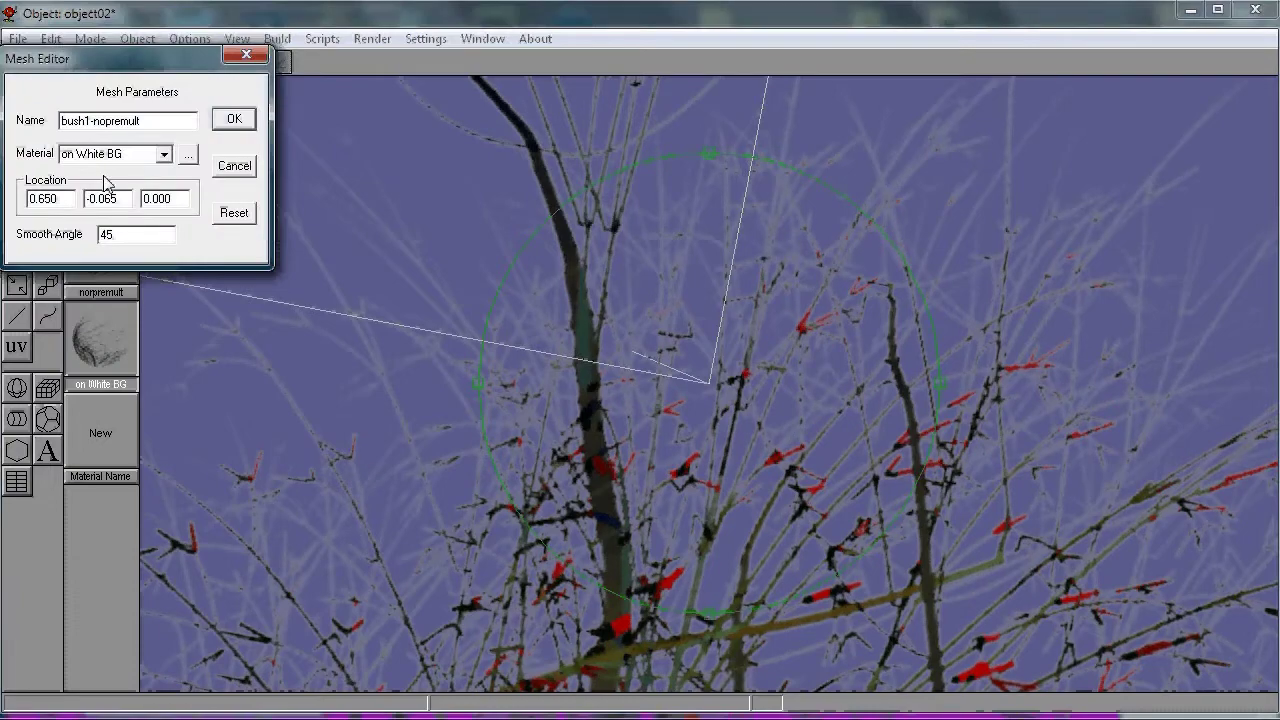
pyautogui.click(166, 155)
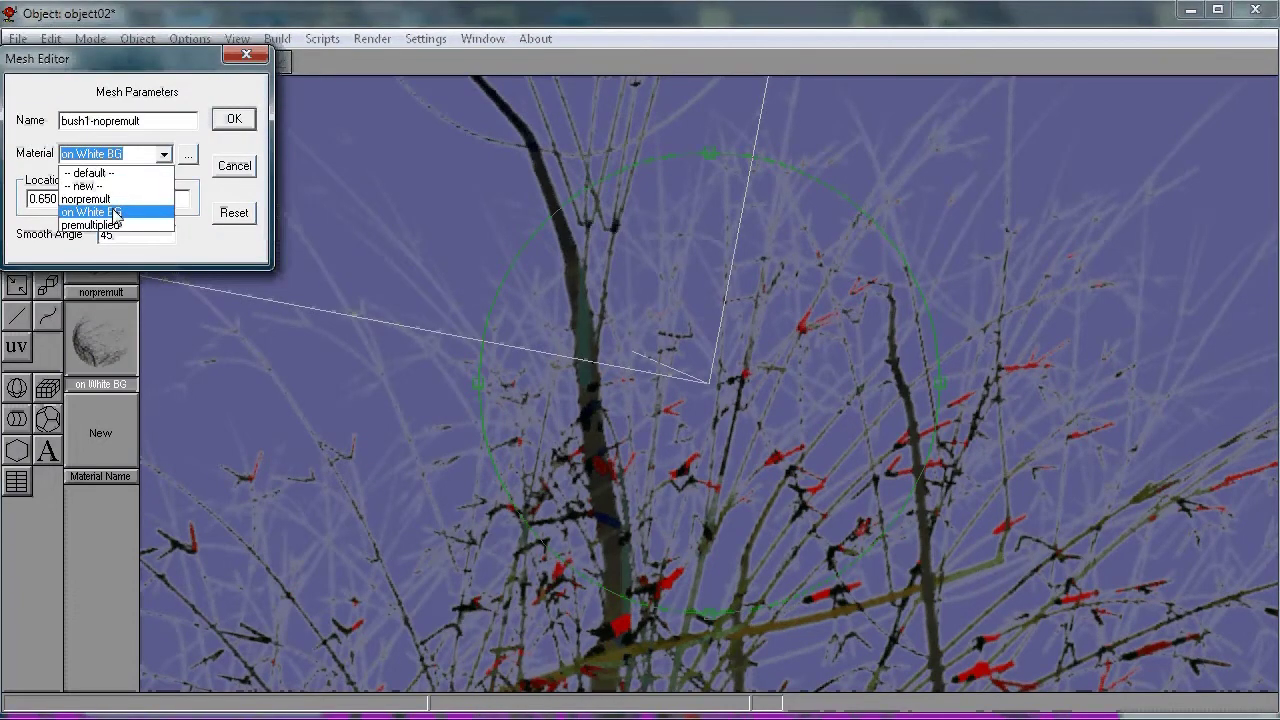
pyautogui.click(96, 226)
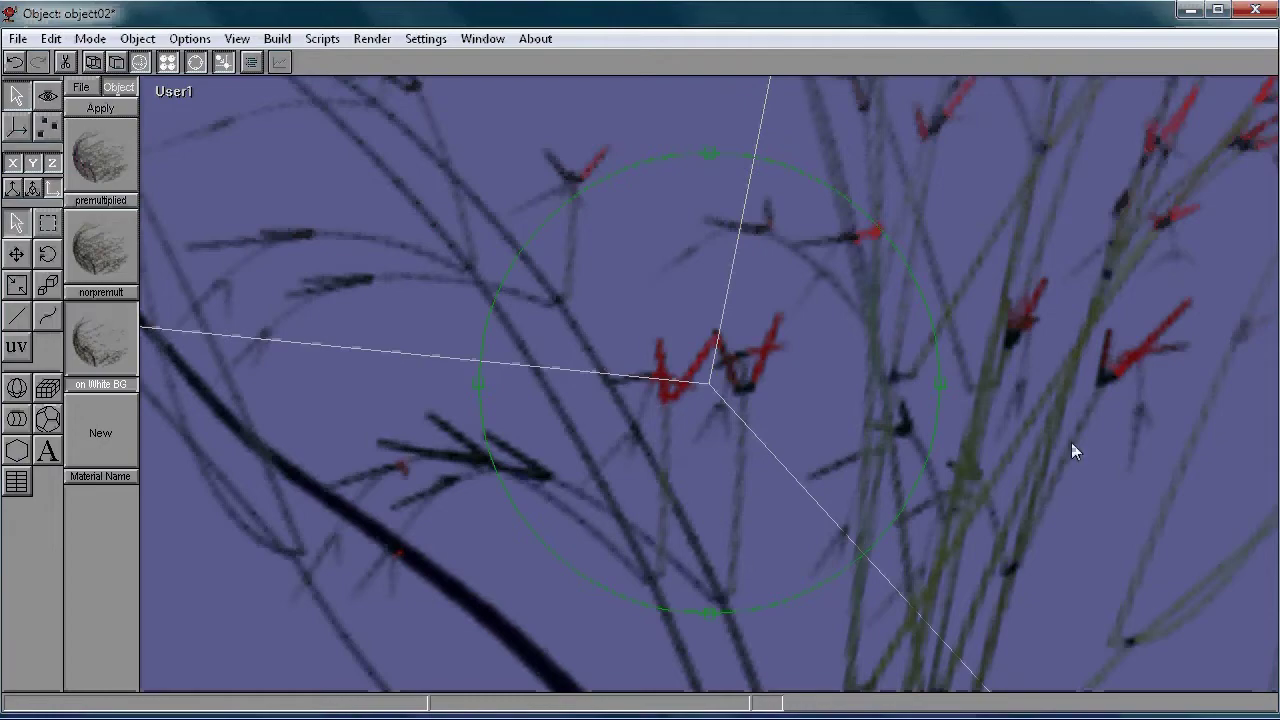
pyautogui.moveTo(763, 450); pyautogui.dragTo(725, 468)
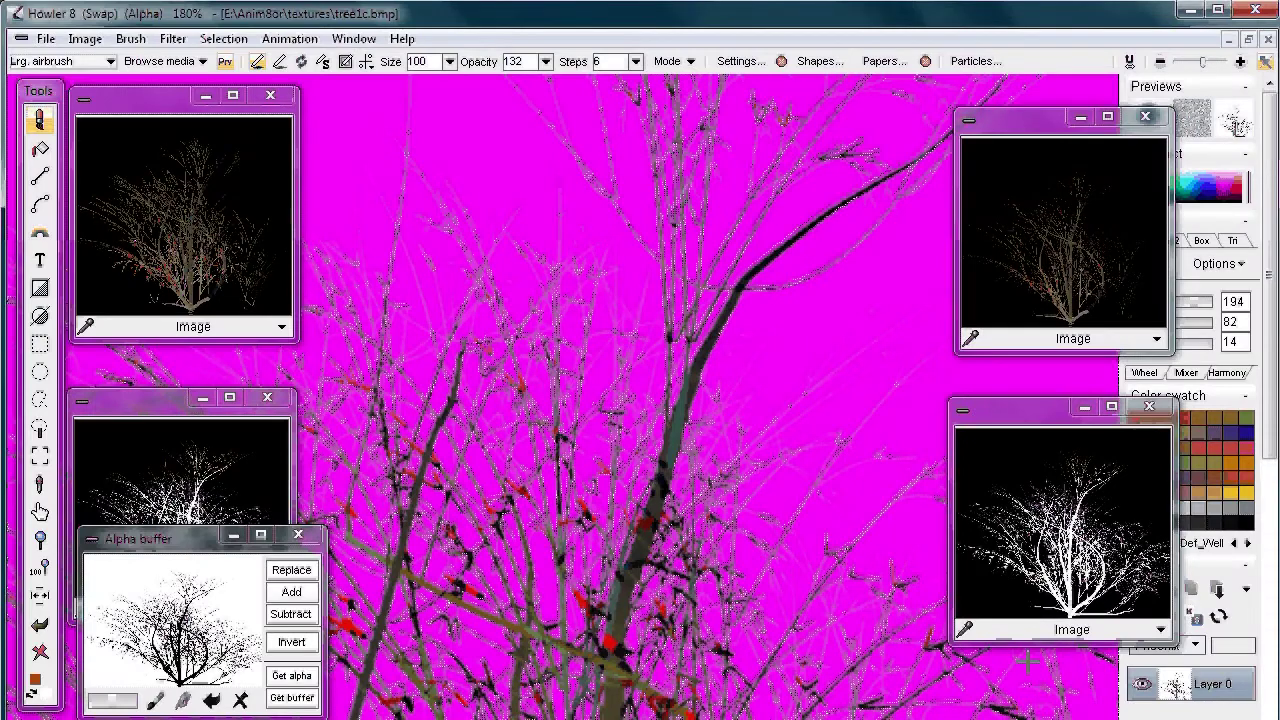
# - Switch to Howler, close the Alpha buffer window and remove the active alpha from the canvas
pyautogui.click(298, 535)
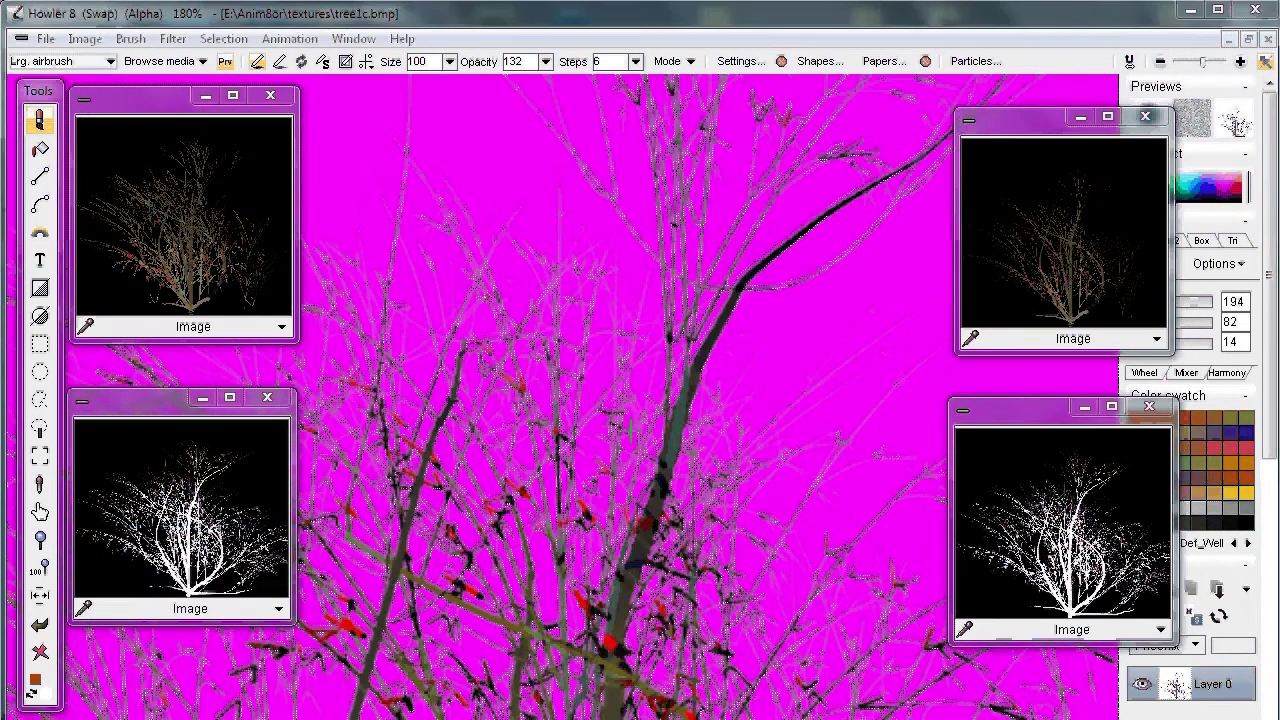
pyautogui.click(224, 39)
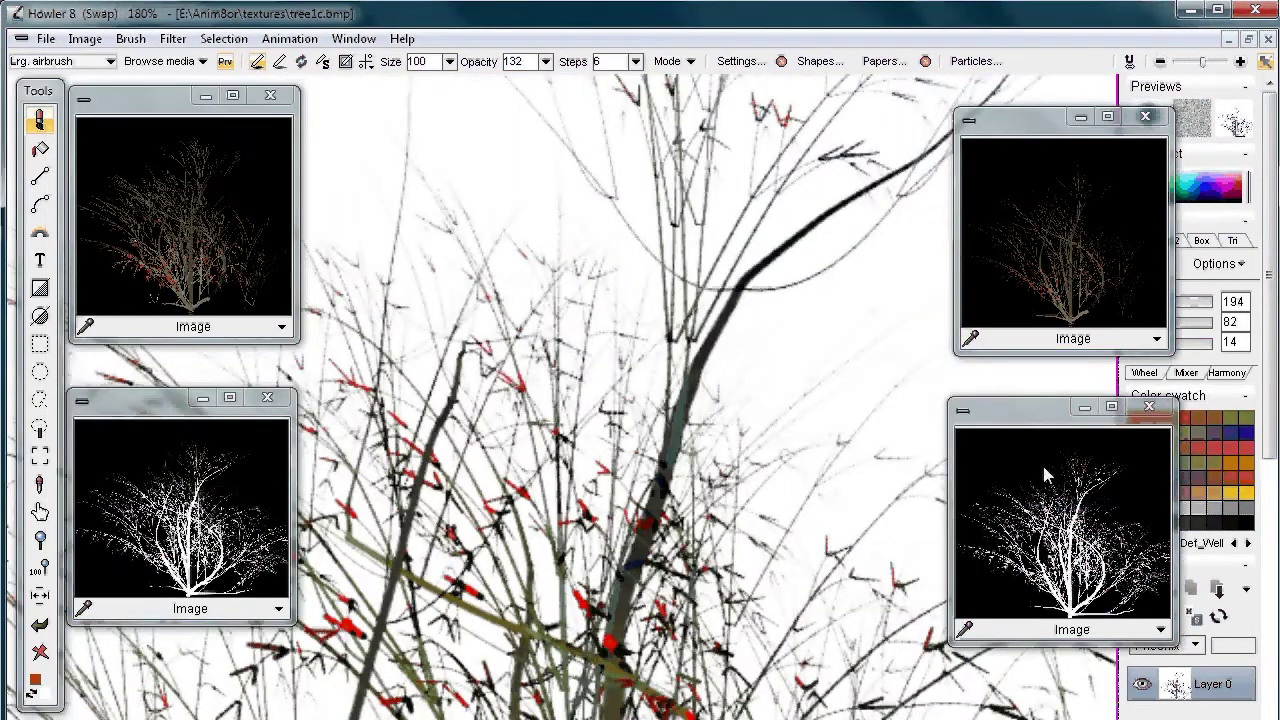
# - Load the darker stored black-background tree image onto the canvas and look over its branches
pyautogui.click(1069, 283)
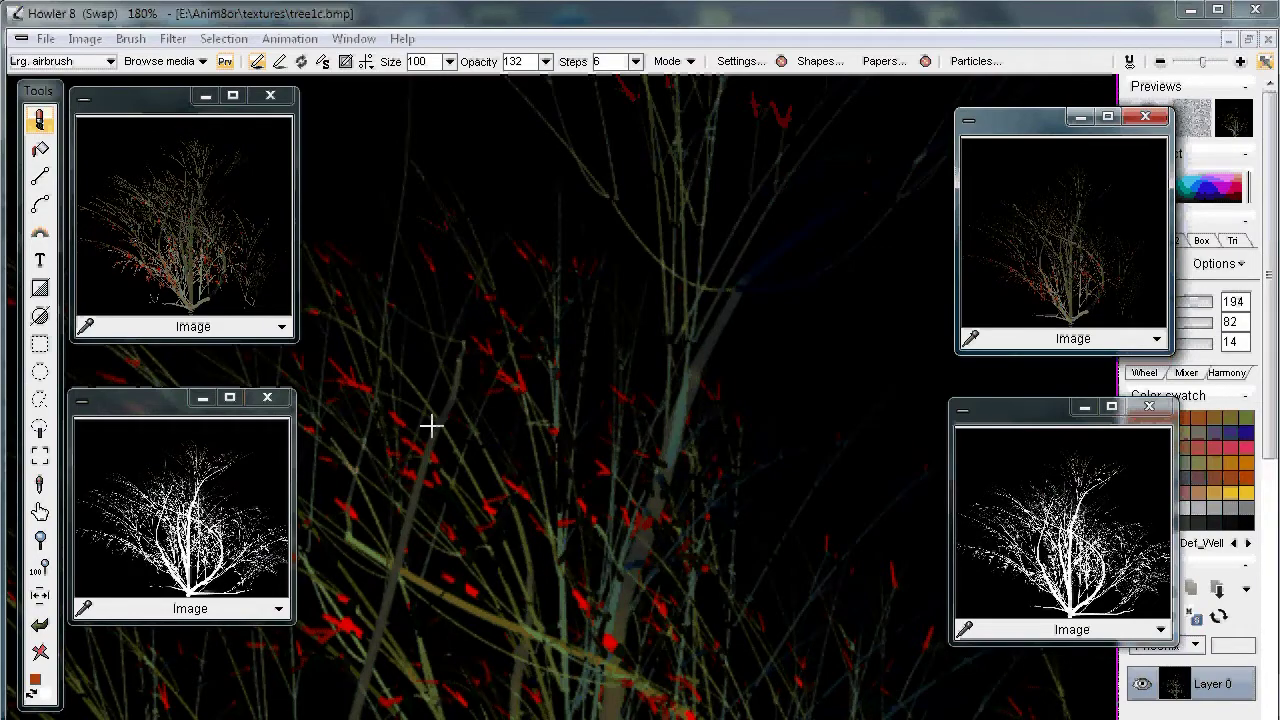
pyautogui.moveTo(582, 419); pyautogui.dragTo(491, 440)
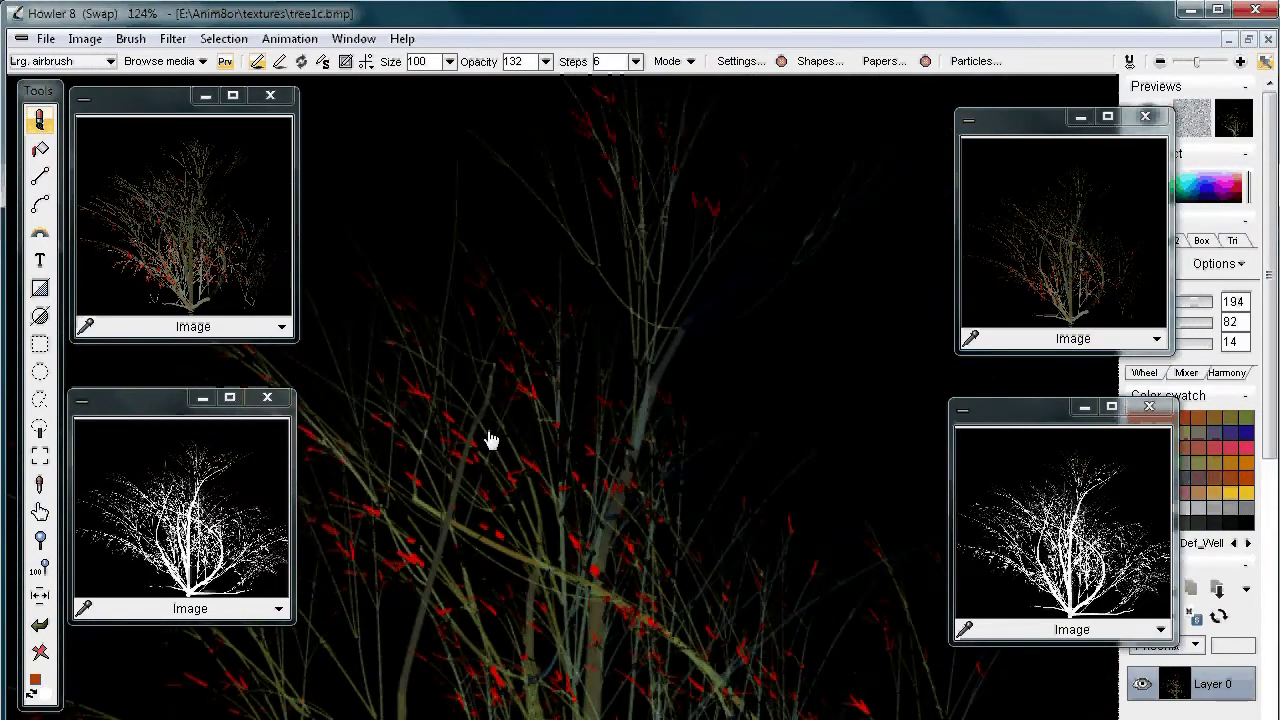
# - Examine the thin twigs and red leaves of the darker black-background tree image up close
pyautogui.moveTo(435, 494); pyautogui.dragTo(480, 346)
pyautogui.moveTo(318, 310); pyautogui.dragTo(540, 484)
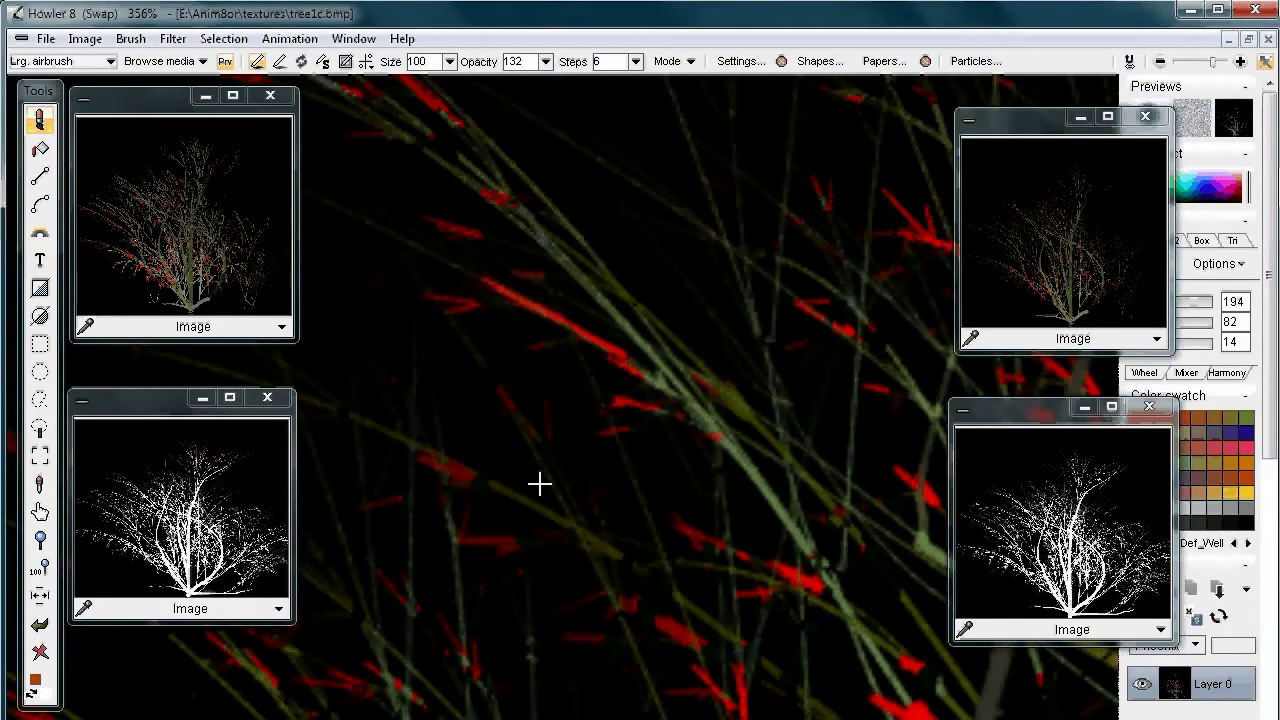
pyautogui.scroll(2, 654, 329)
pyautogui.scroll(2, 657, 434)
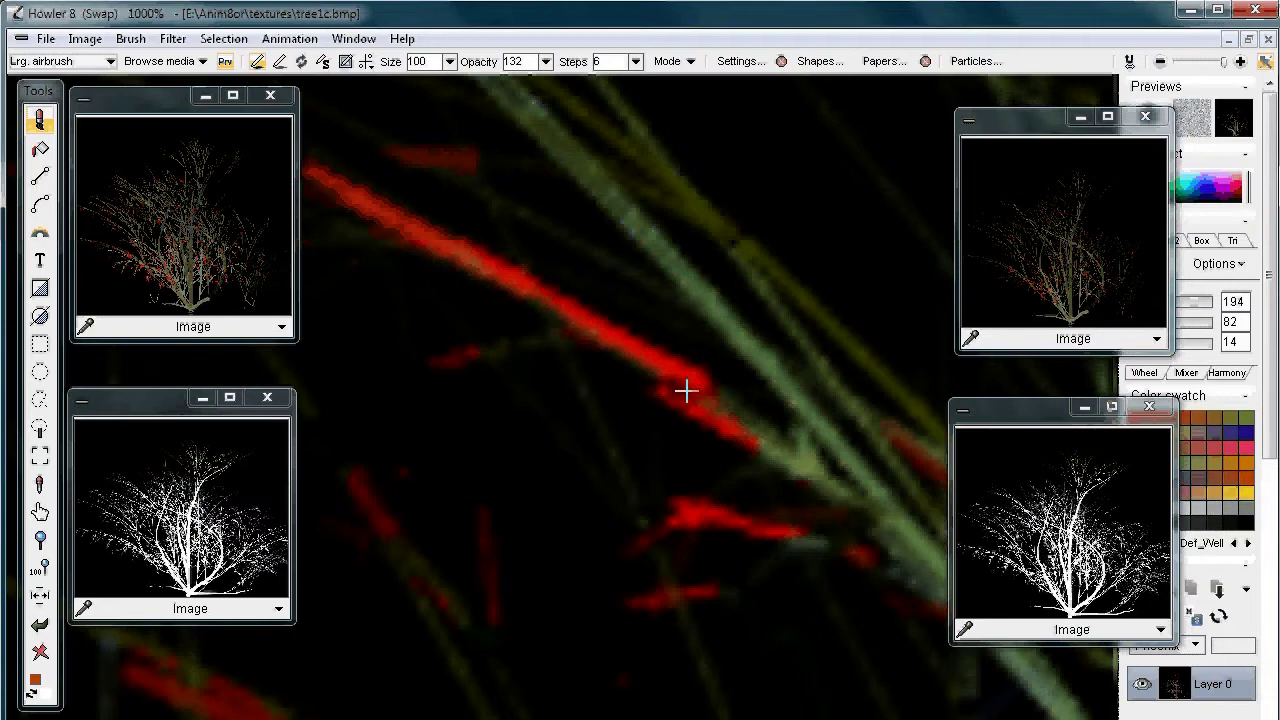
pyautogui.scroll(-2, 541, 462)
pyautogui.moveTo(541, 462); pyautogui.dragTo(791, 664)
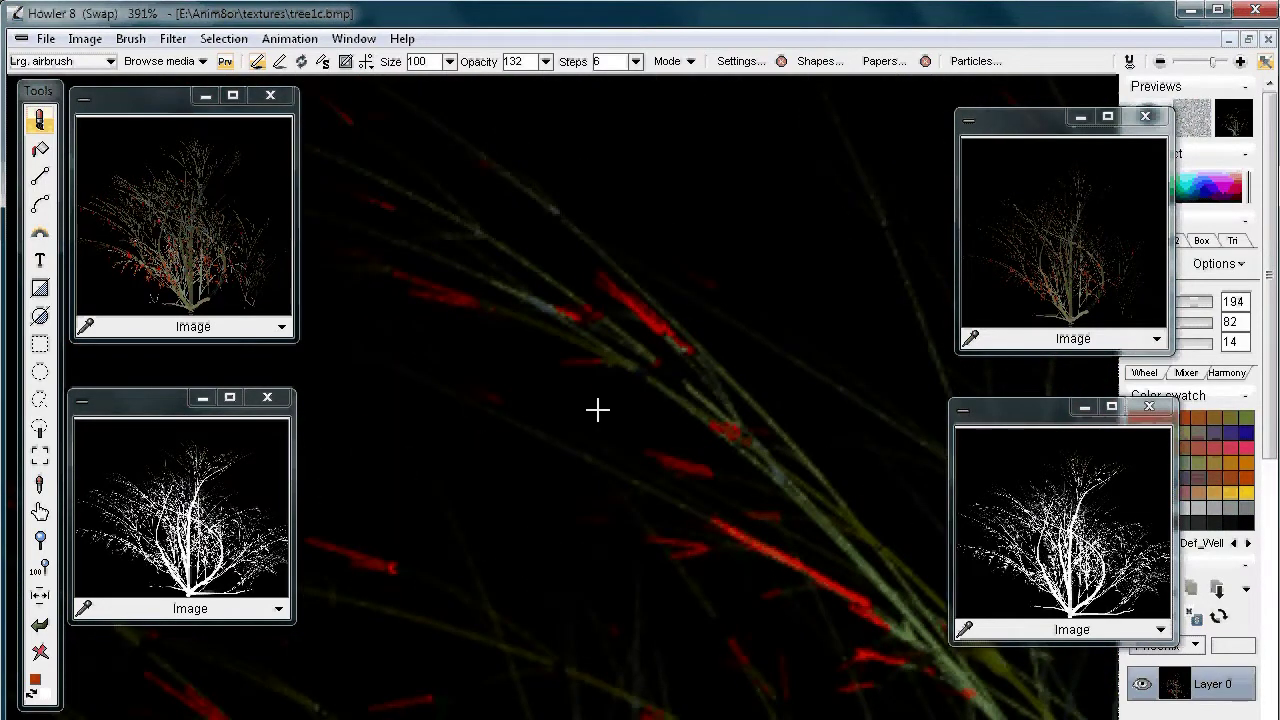
pyautogui.moveTo(597, 410); pyautogui.dragTo(609, 437)
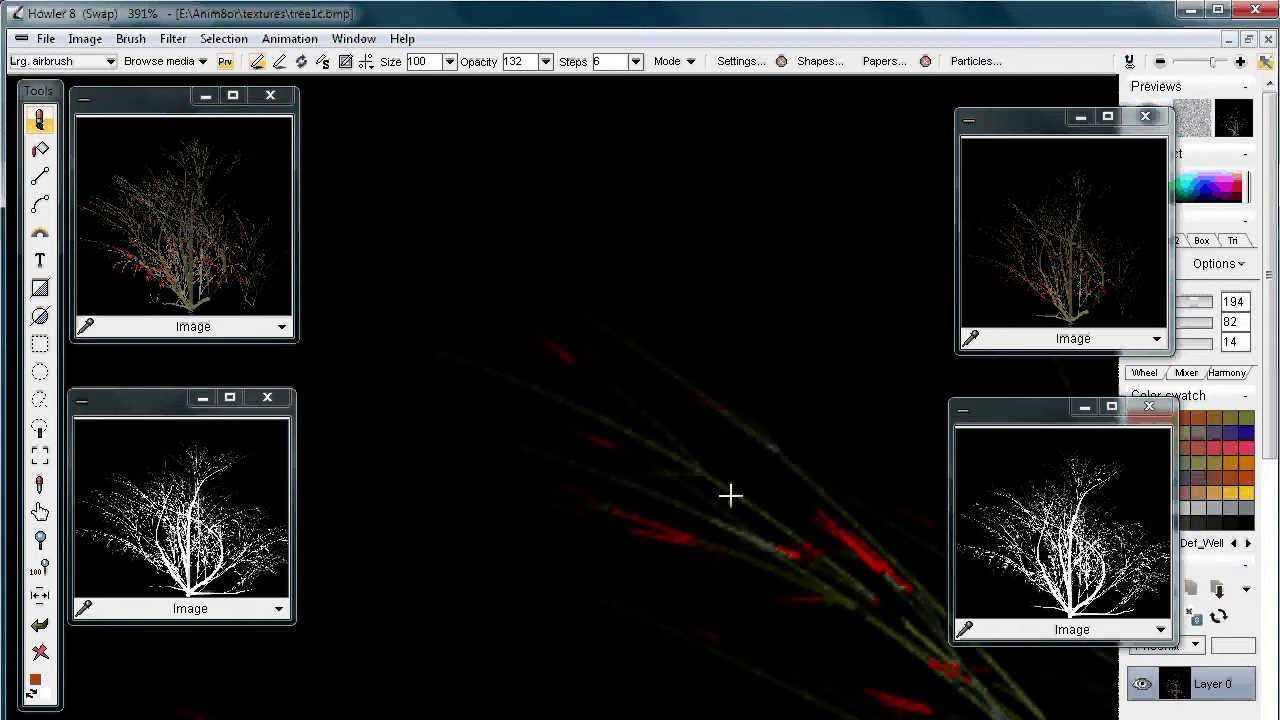
# - Load the stored black-and-white alpha tree image onto the canvas and examine its outer twigs up close
pyautogui.click(205, 500)
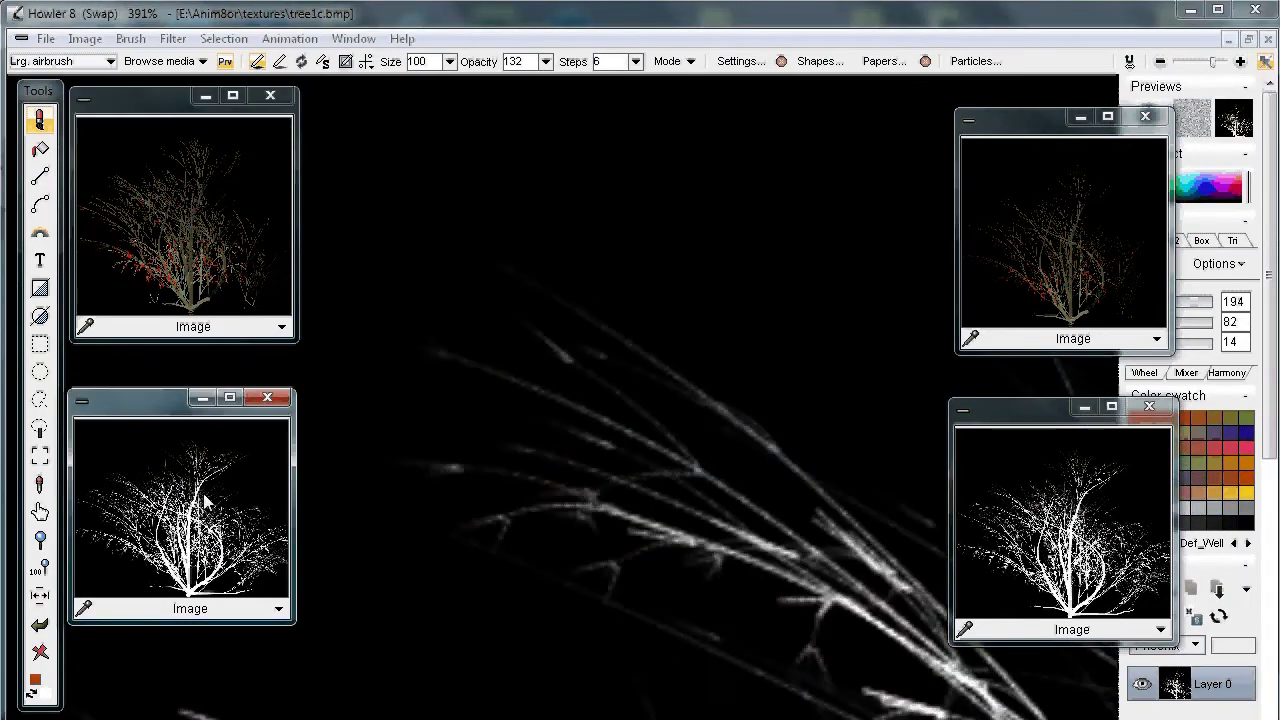
pyautogui.scroll(2, 794, 346)
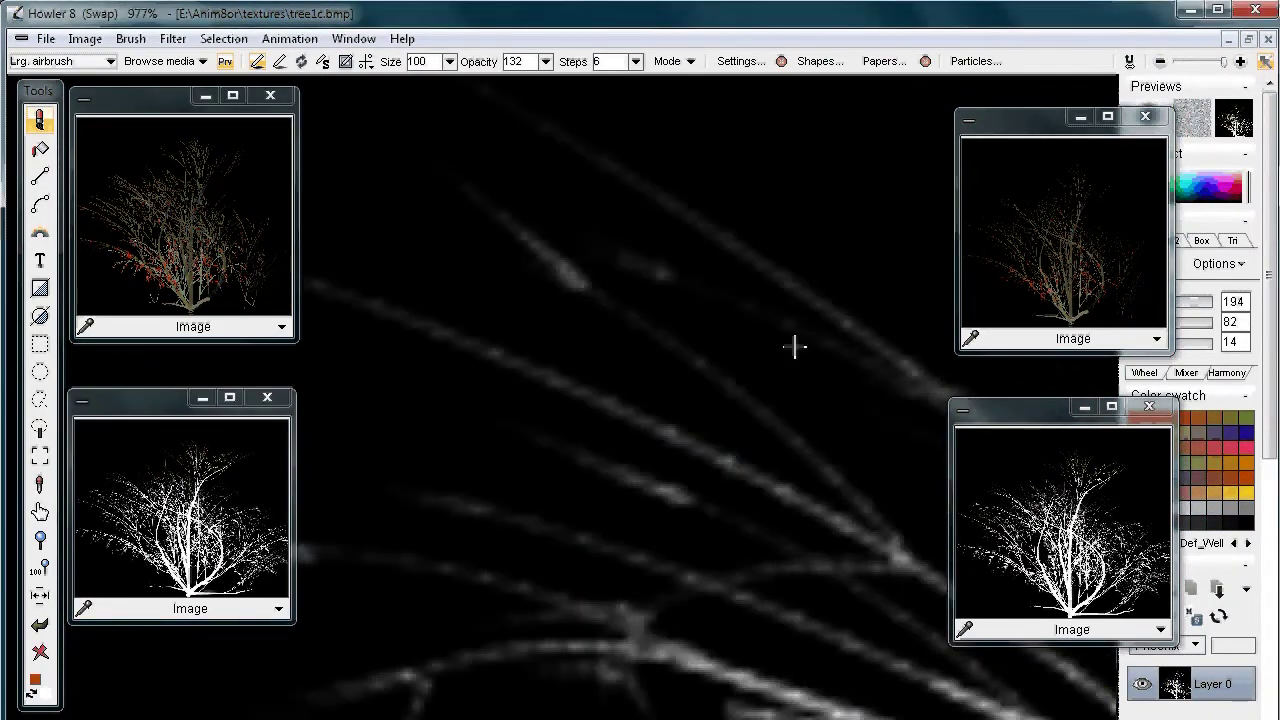
pyautogui.scroll(-2, 795, 346)
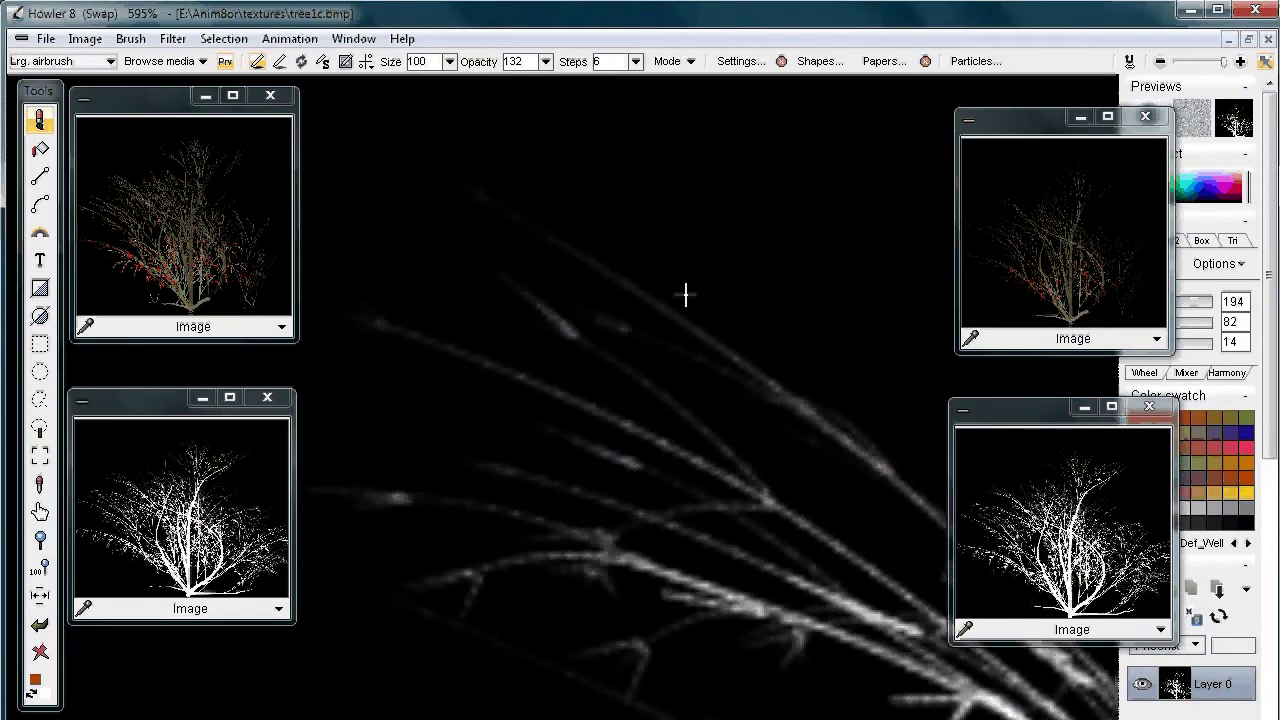
# - Swap the canvas between the brighter tree image, the darker one and the black-and-white alpha to compare their twig edges
pyautogui.click(214, 234)
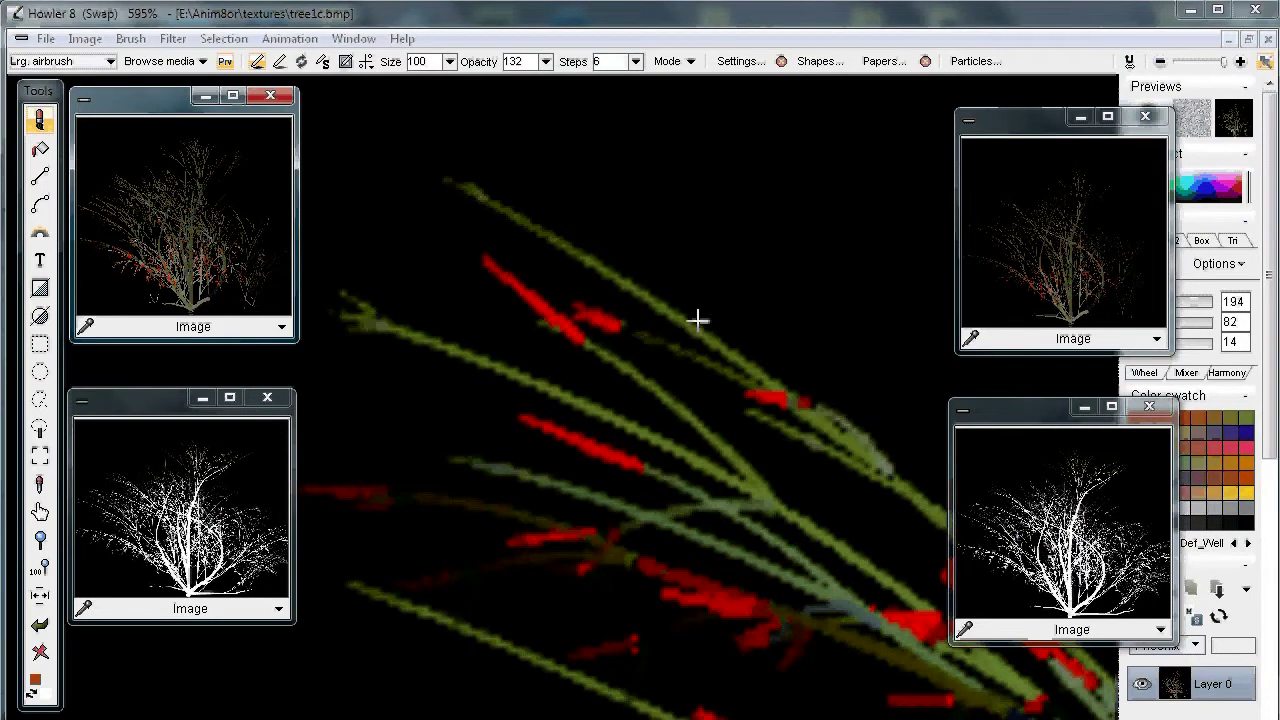
pyautogui.click(1015, 271)
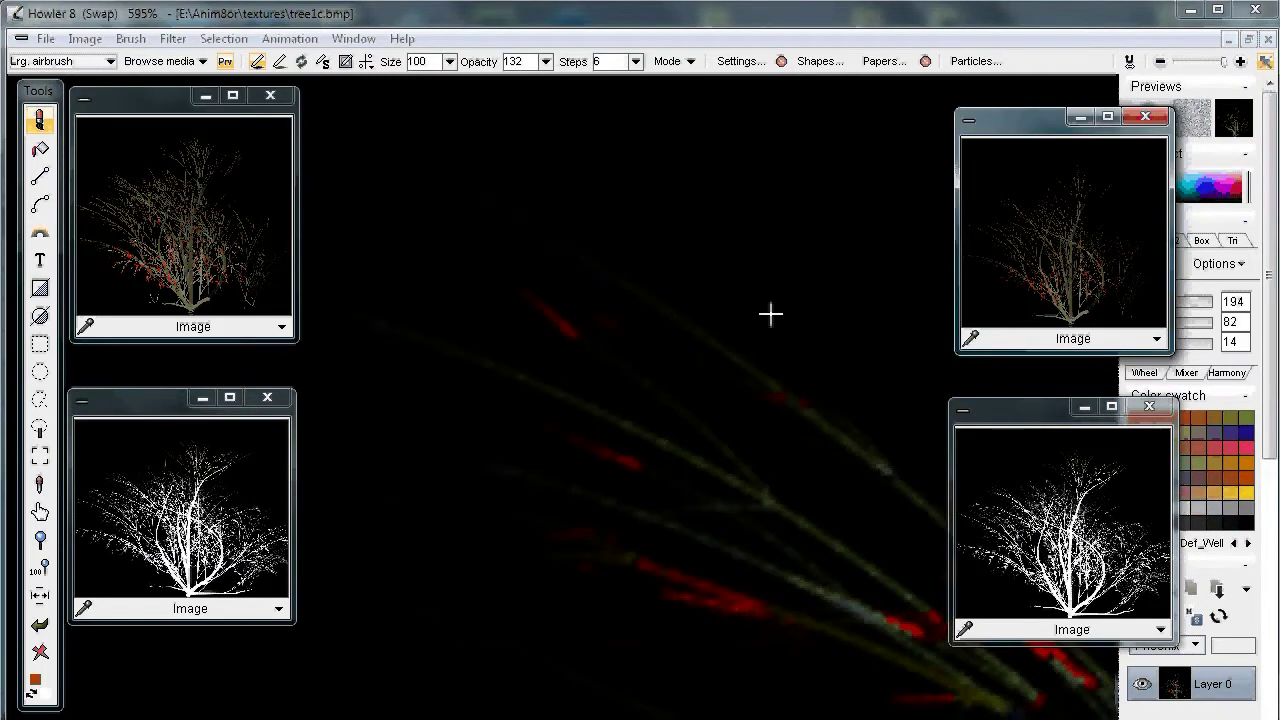
pyautogui.scroll(3, 826, 334)
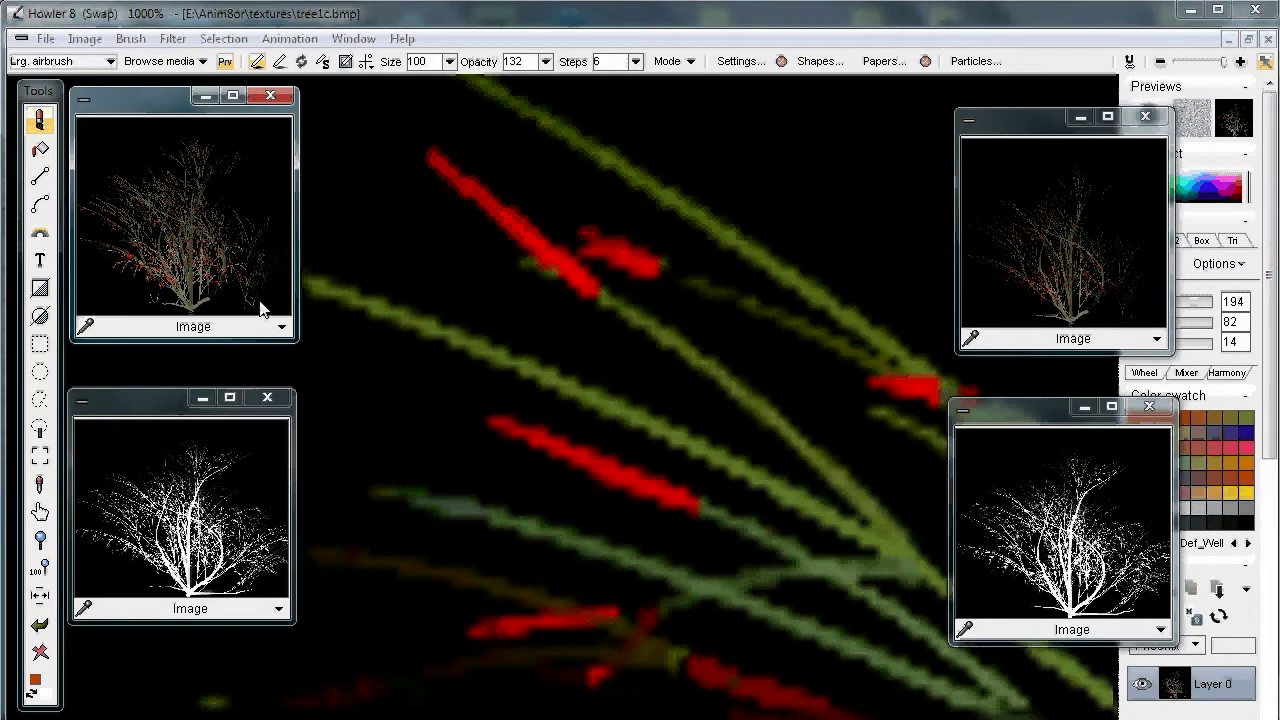
pyautogui.click(200, 522)
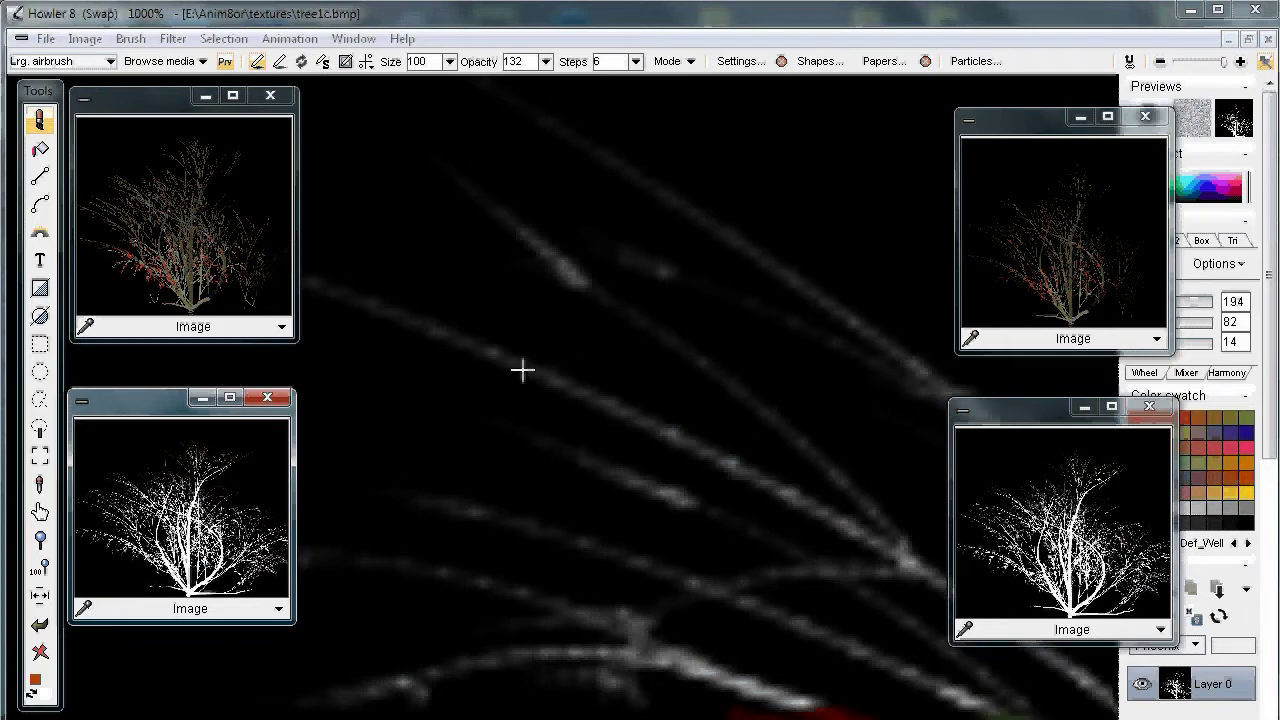
pyautogui.click(200, 251)
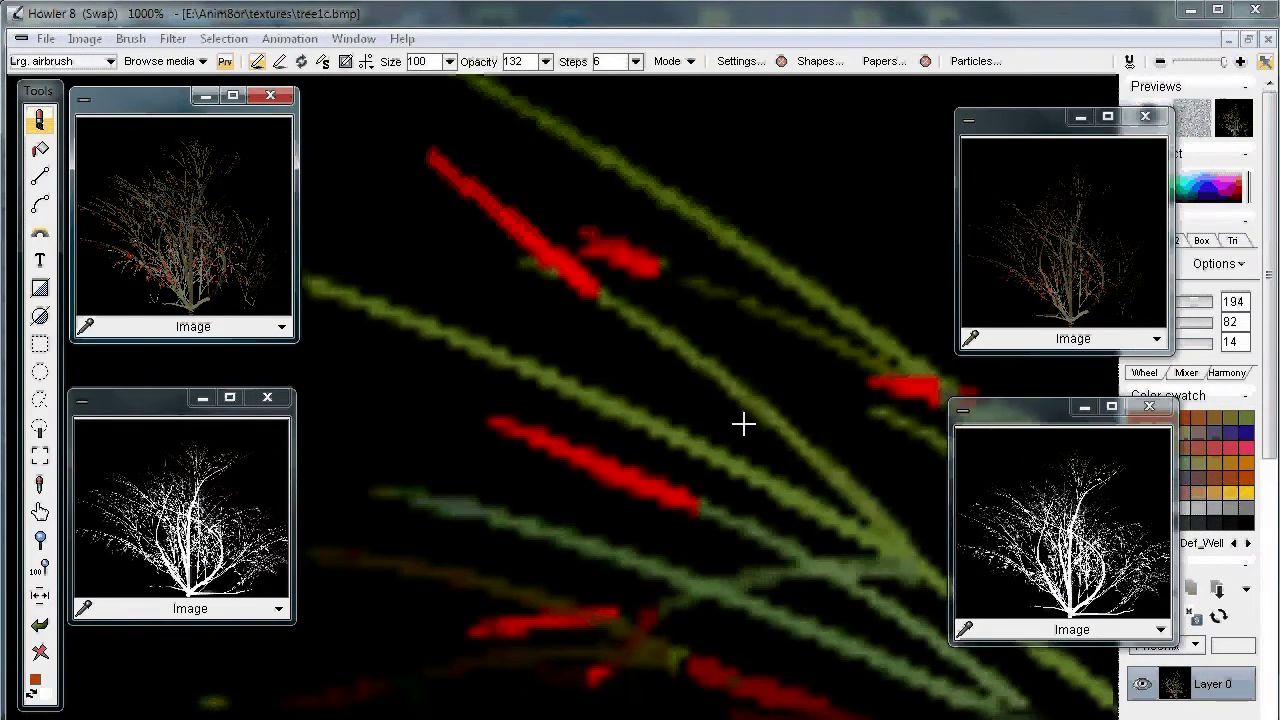
pyautogui.scroll(-5, 509, 420)
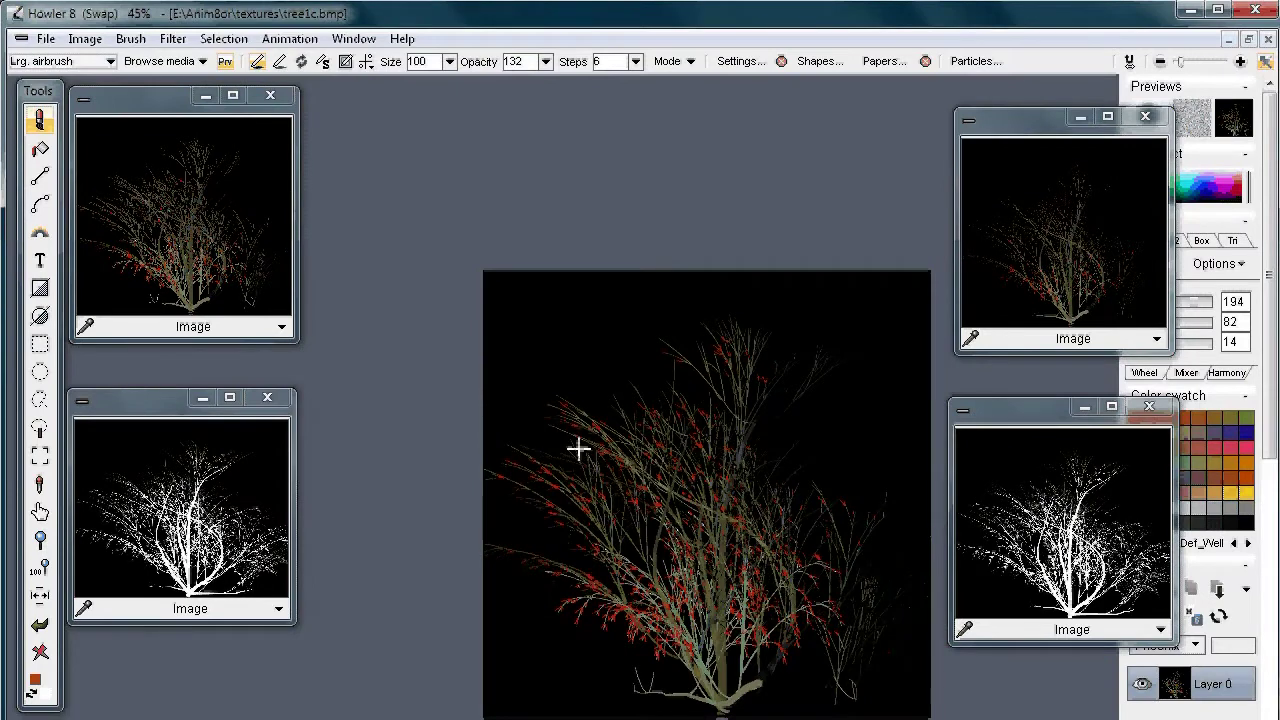
pyautogui.scroll(2, 578, 450)
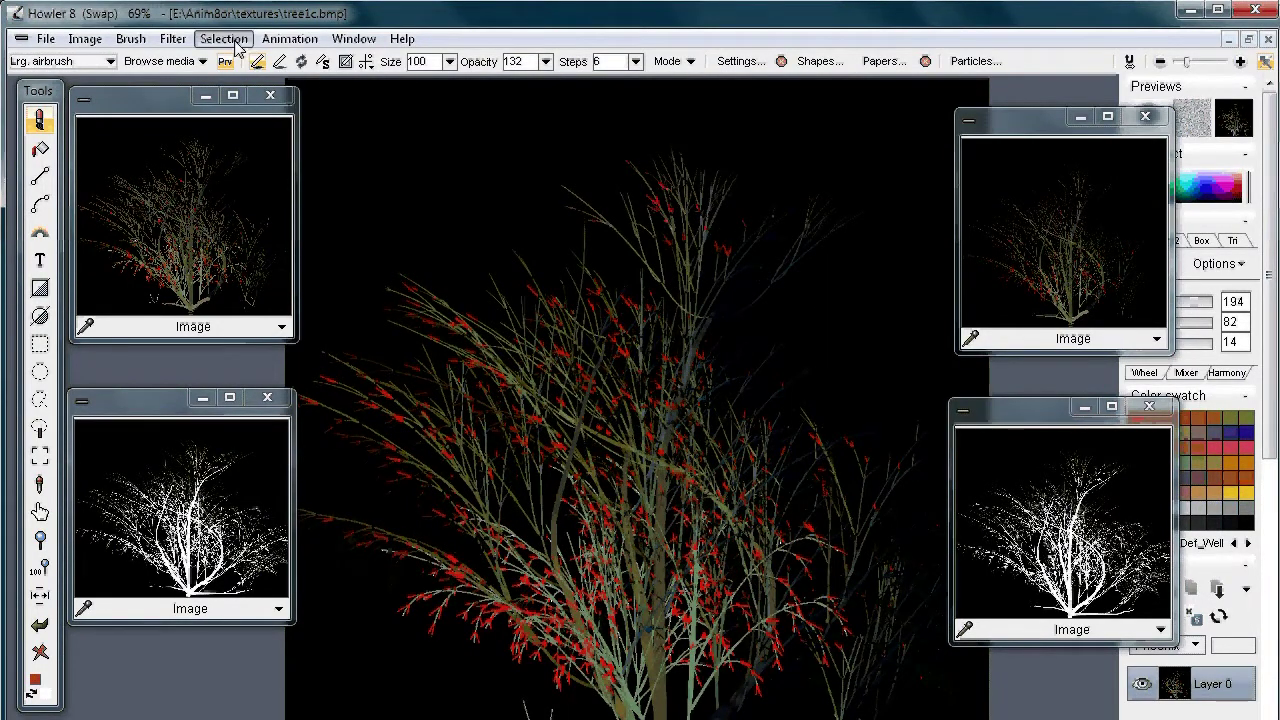
# - Load the darker stored tree image onto the canvas and use its black-and-white companion image as the alpha
pyautogui.click(224, 39)
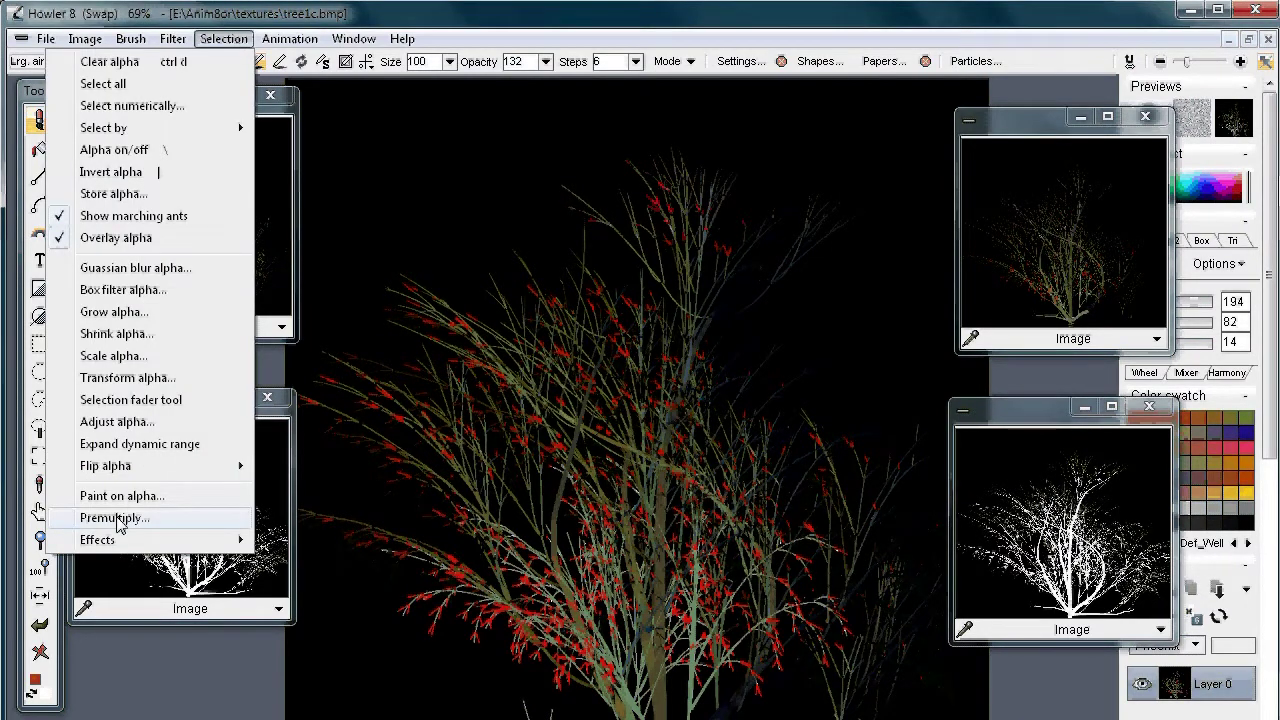
pyautogui.click(443, 213)
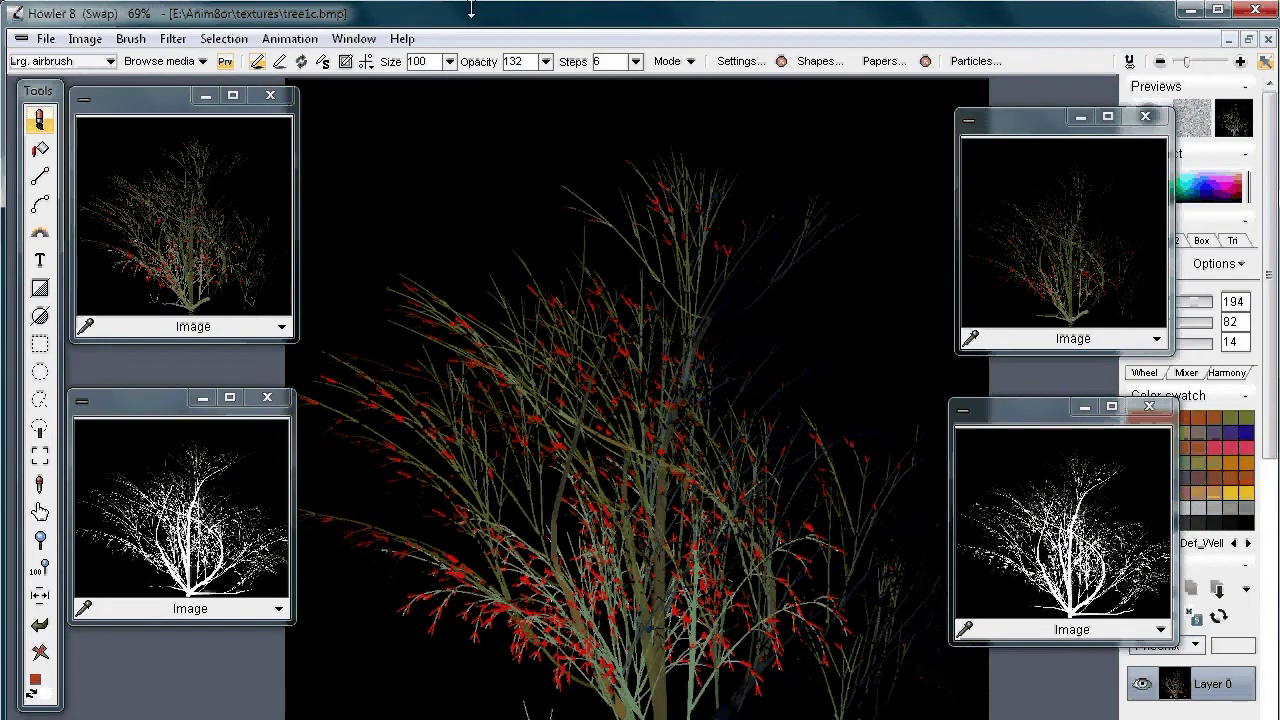
pyautogui.click(1157, 630)
pyautogui.click(1087, 170)
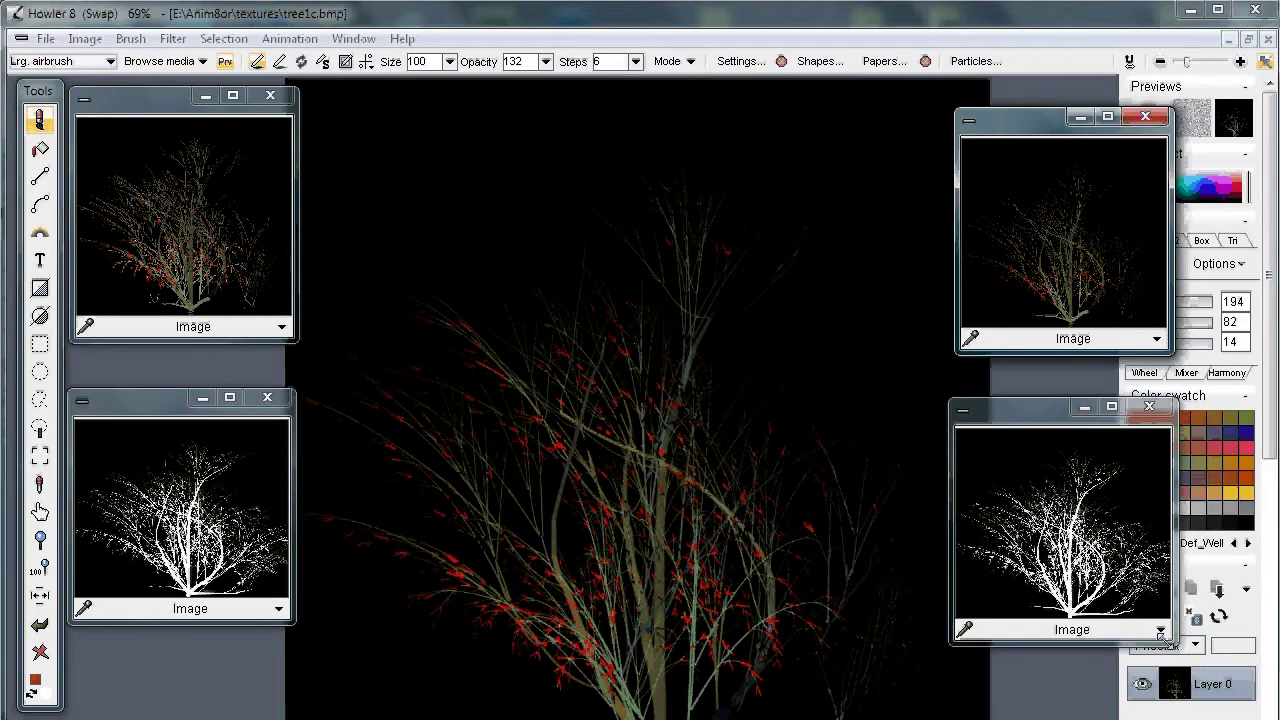
pyautogui.click(1165, 640)
pyautogui.click(1161, 630)
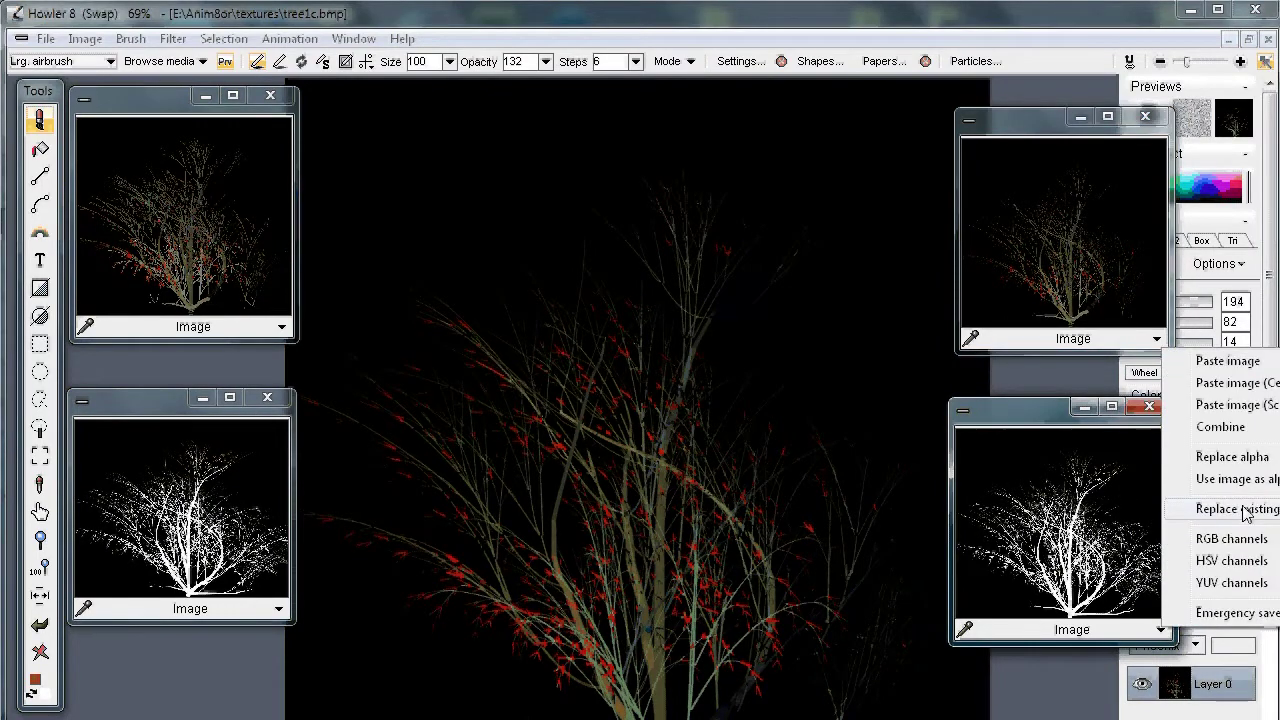
pyautogui.click(1237, 478)
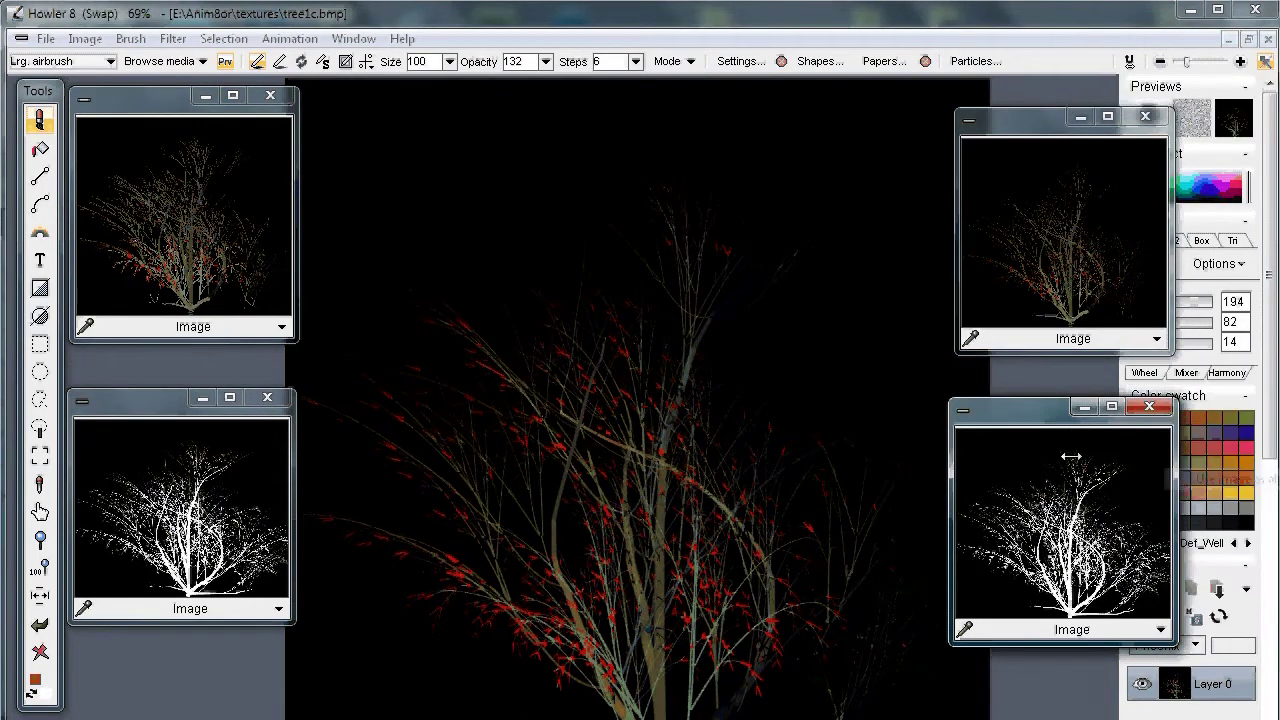
# - Apply Premultiply correction to the darker tree image with Black as the background color
pyautogui.scroll(4, 877, 497)
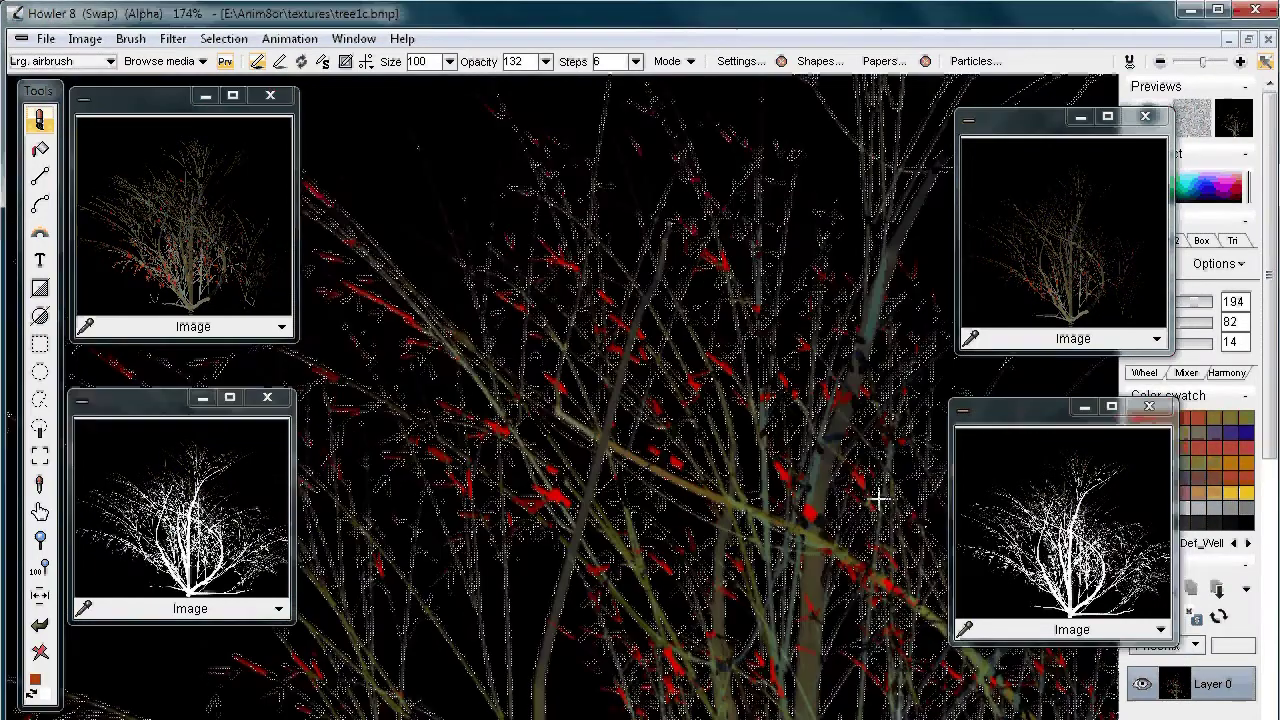
pyautogui.scroll(3, 880, 494)
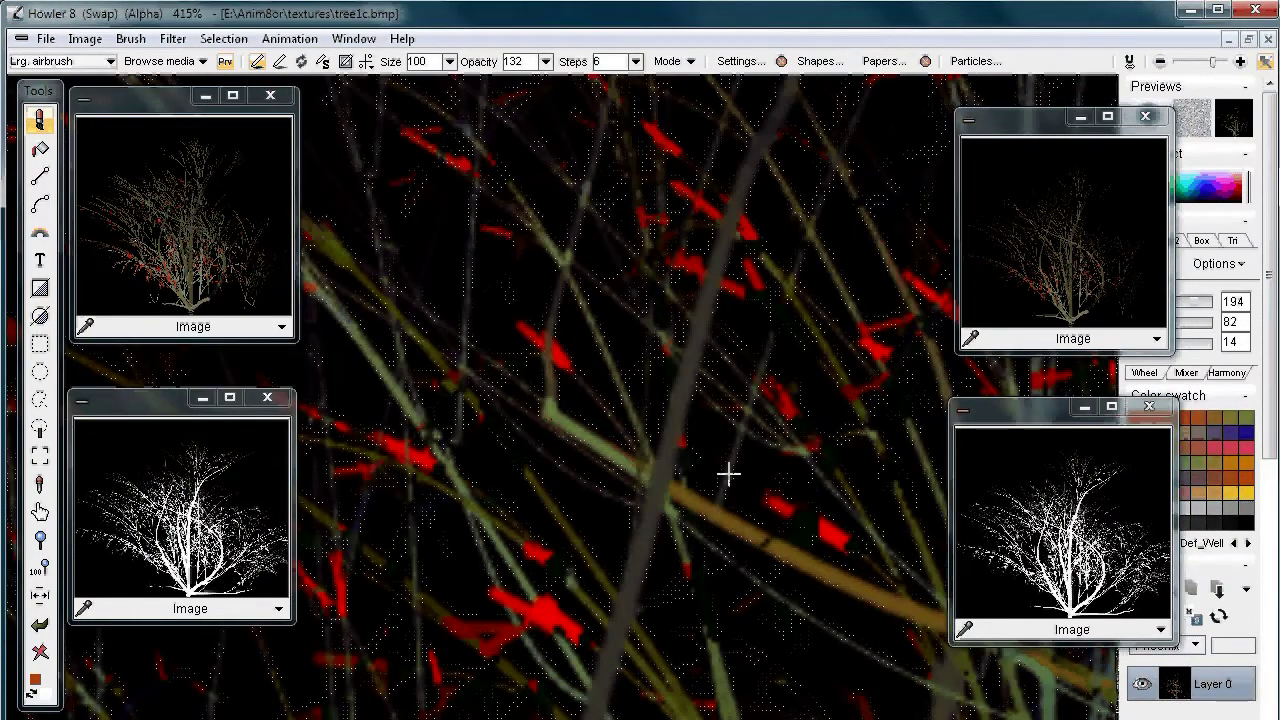
pyautogui.scroll(-2, 502, 440)
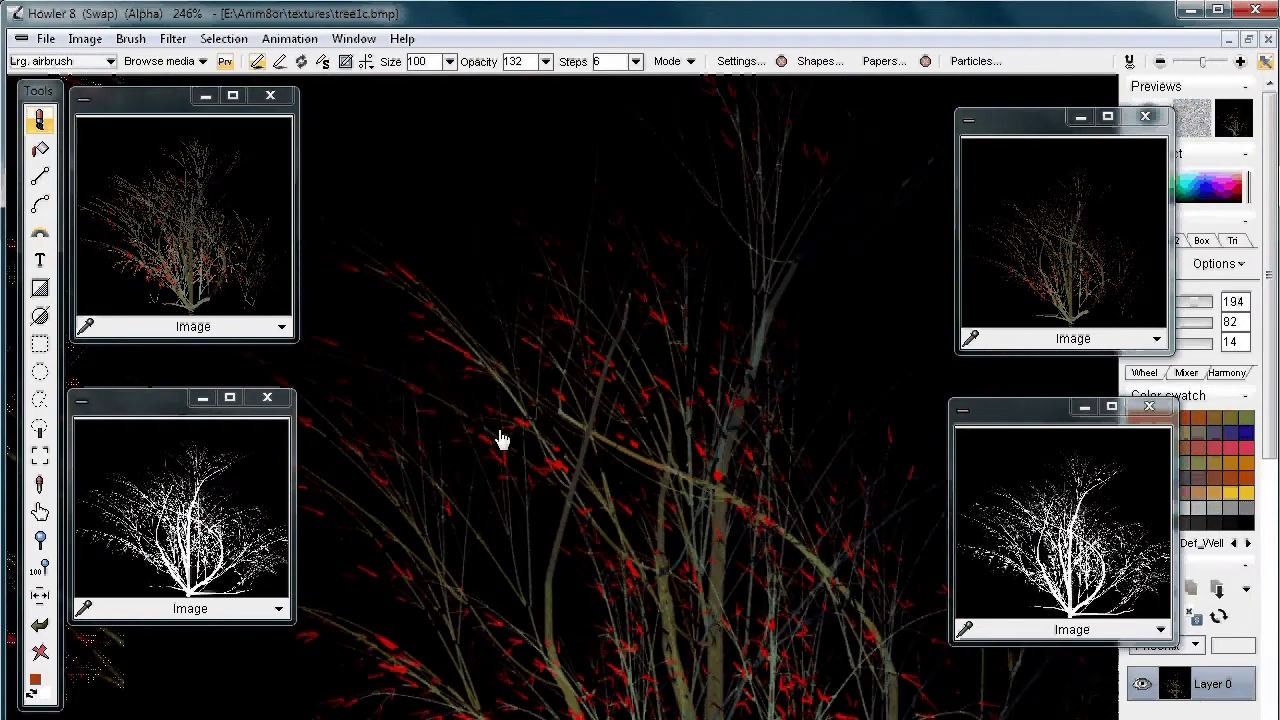
pyautogui.scroll(-3, 502, 440)
pyautogui.moveTo(683, 514); pyautogui.dragTo(659, 495)
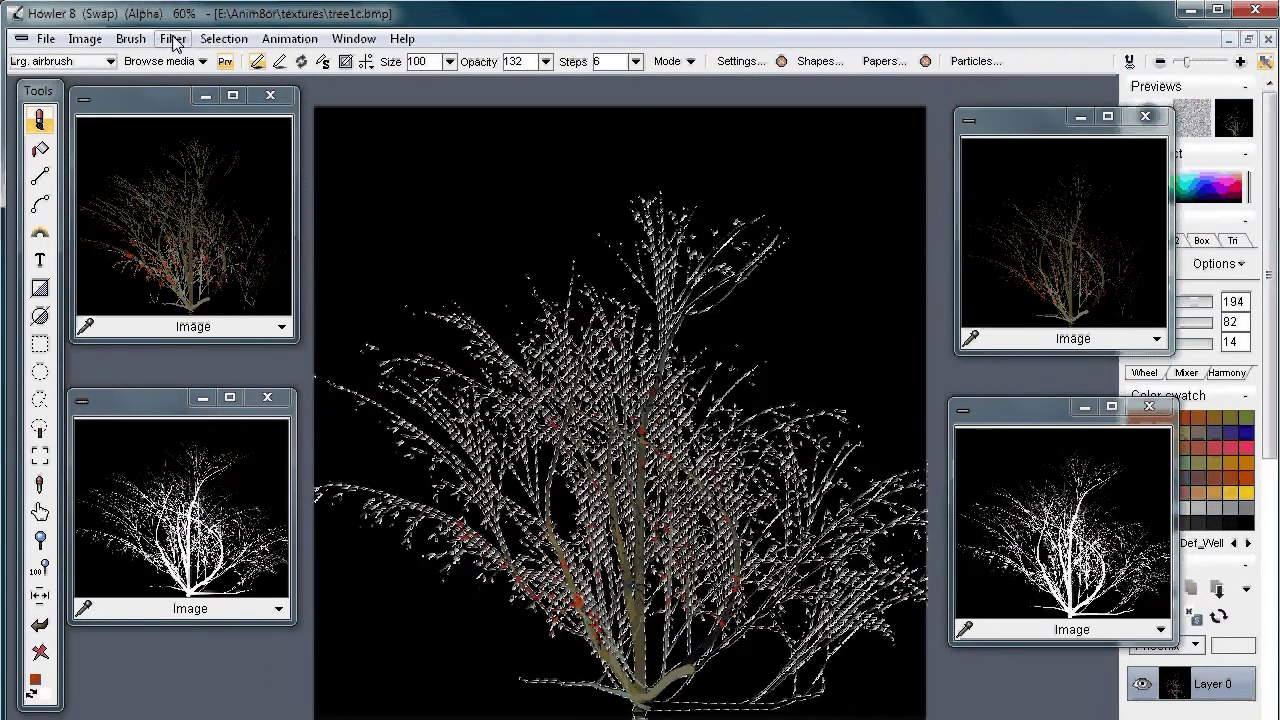
pyautogui.click(236, 38)
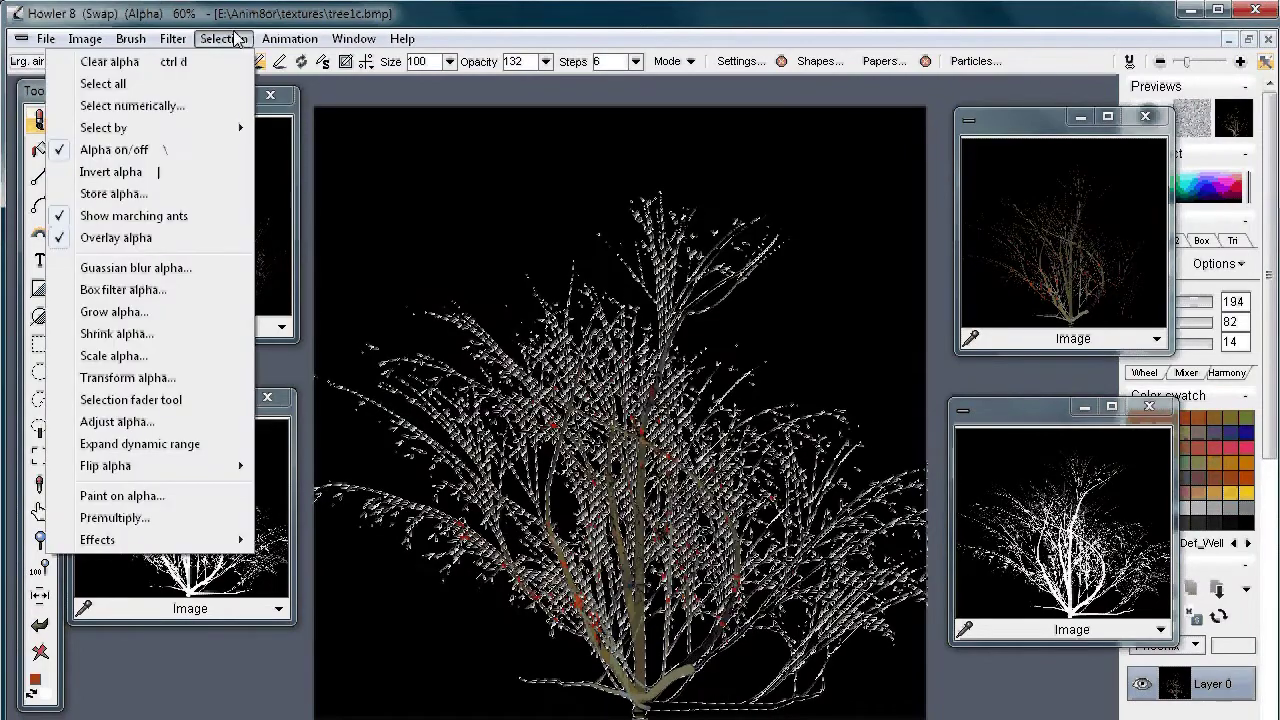
pyautogui.click(141, 522)
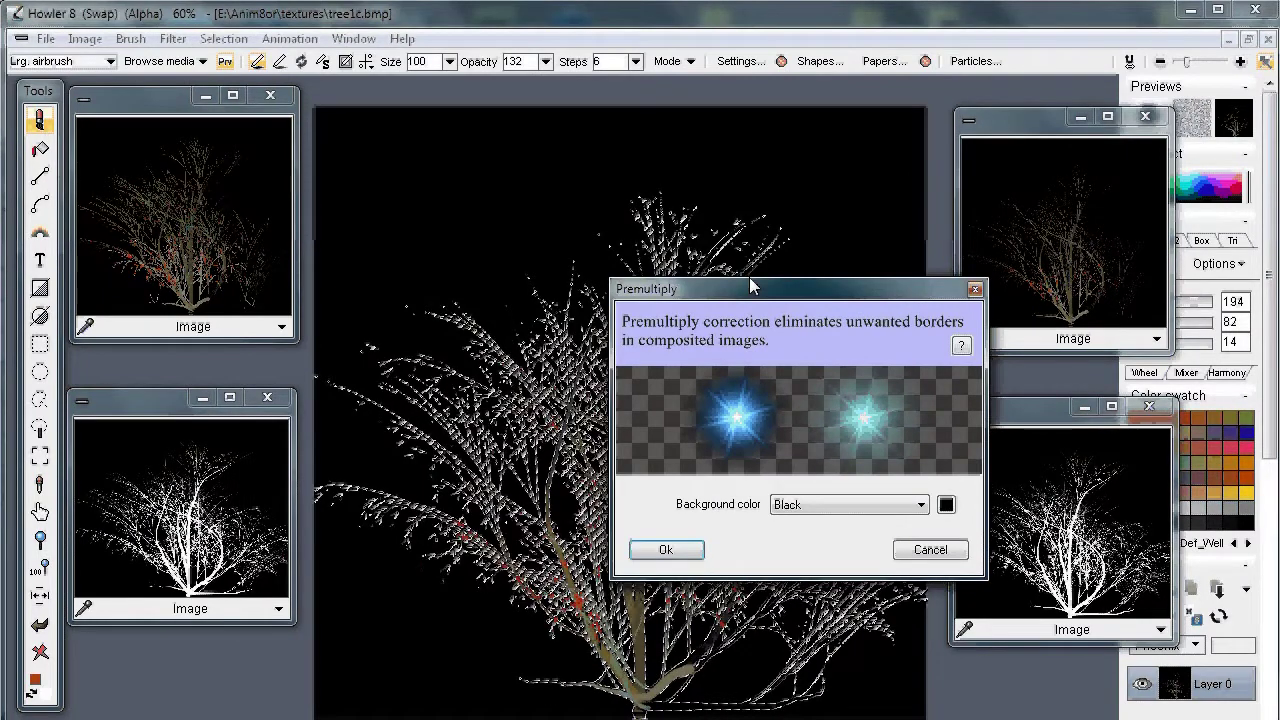
pyautogui.moveTo(752, 287); pyautogui.dragTo(556, 201)
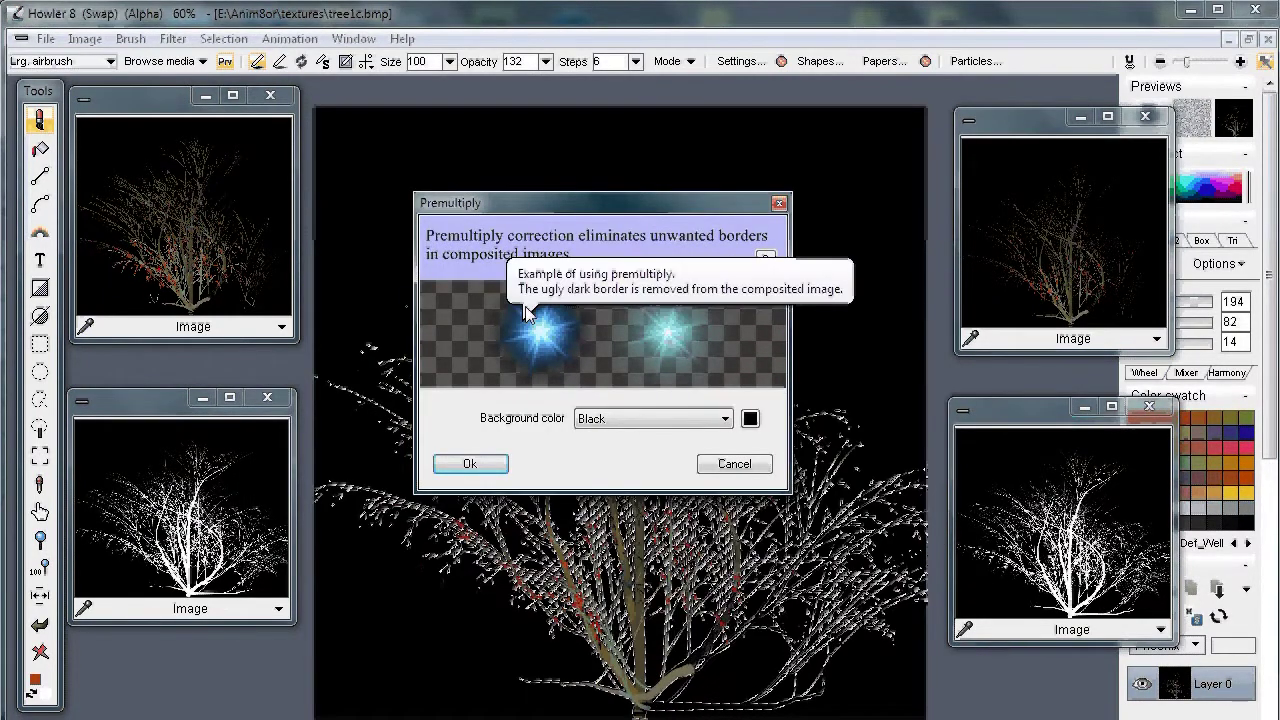
pyautogui.moveTo(670, 339)
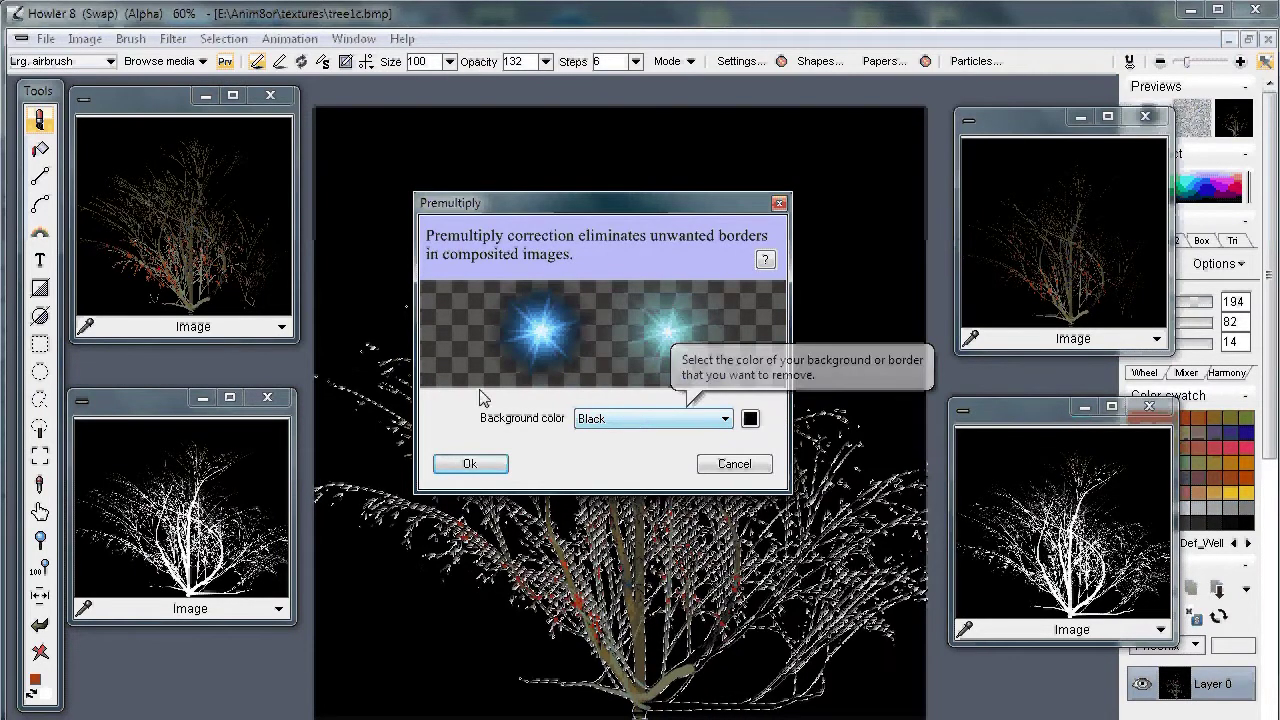
pyautogui.click(656, 424)
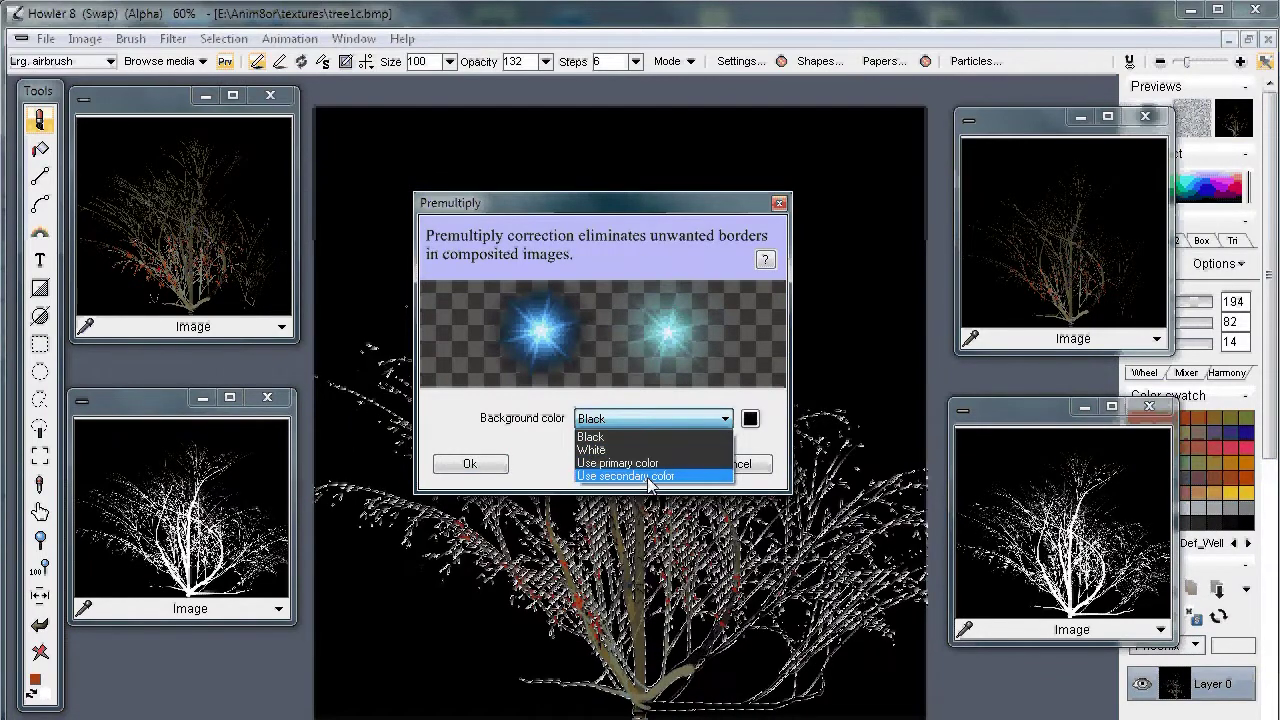
pyautogui.click(548, 432)
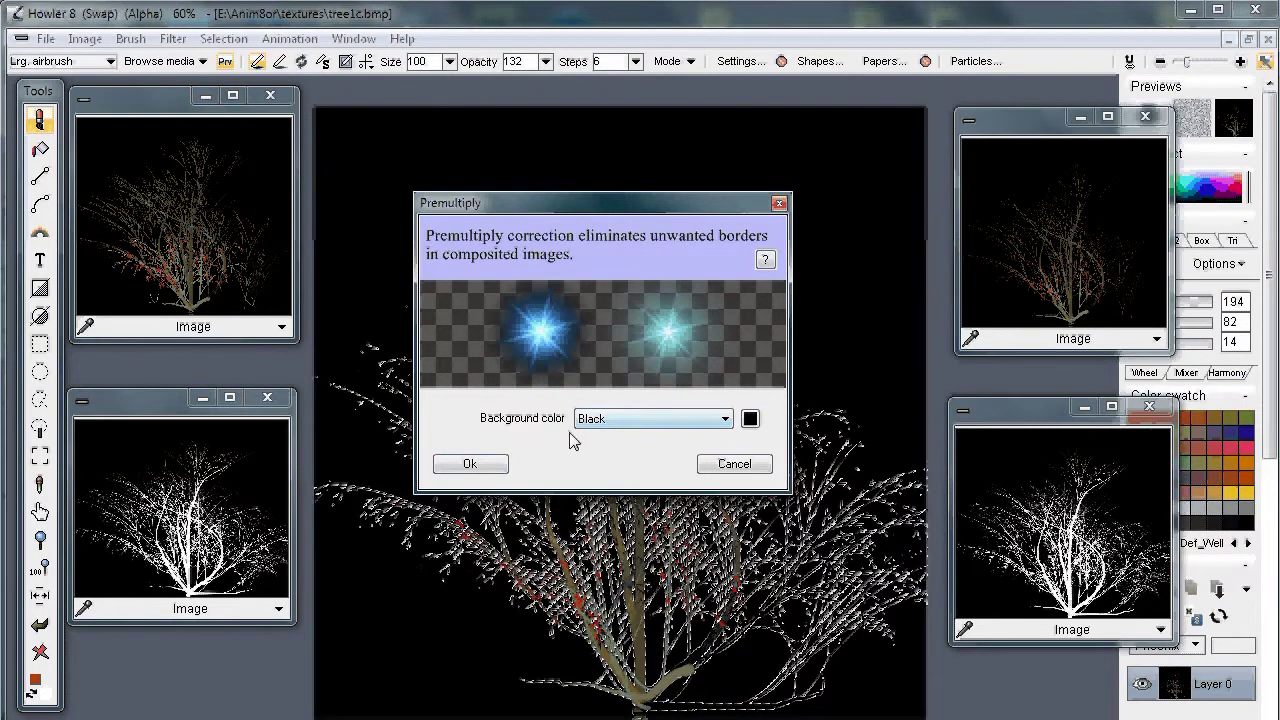
pyautogui.click(480, 464)
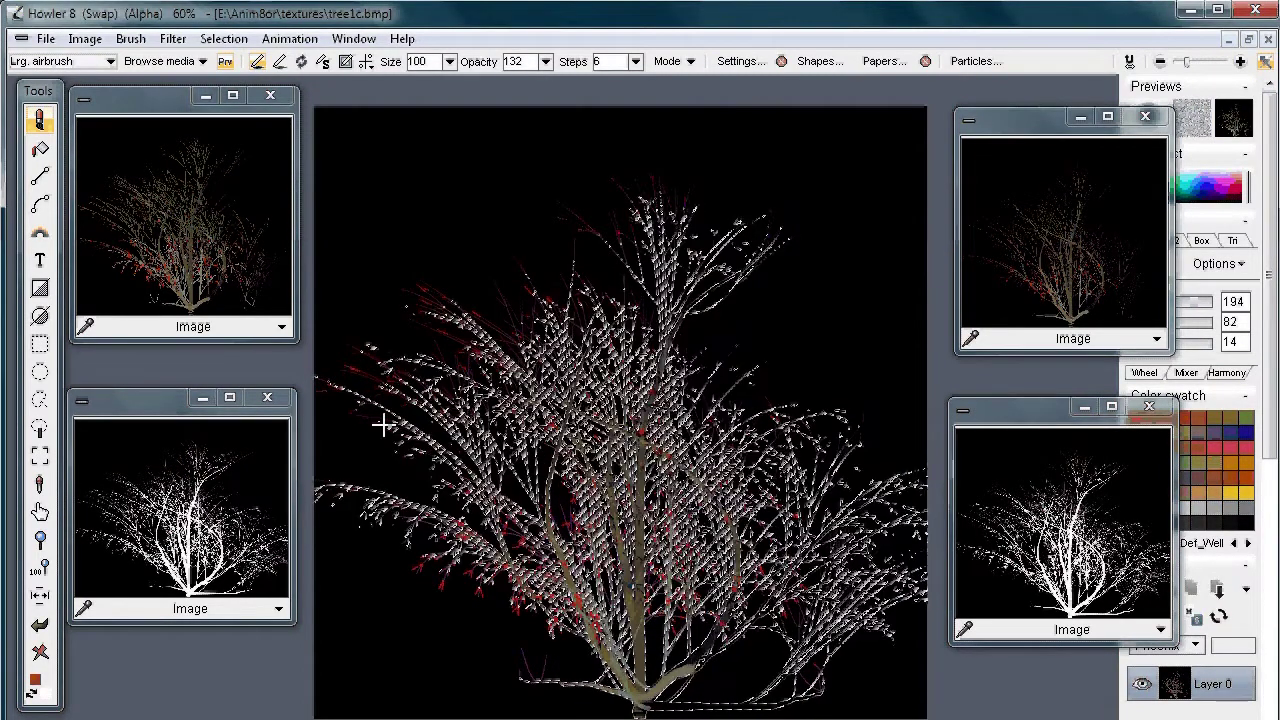
# - Store the canvas alpha in an Alpha buffer window and enlarge it and the adjacent alpha image window for comparison
pyautogui.click(224, 38)
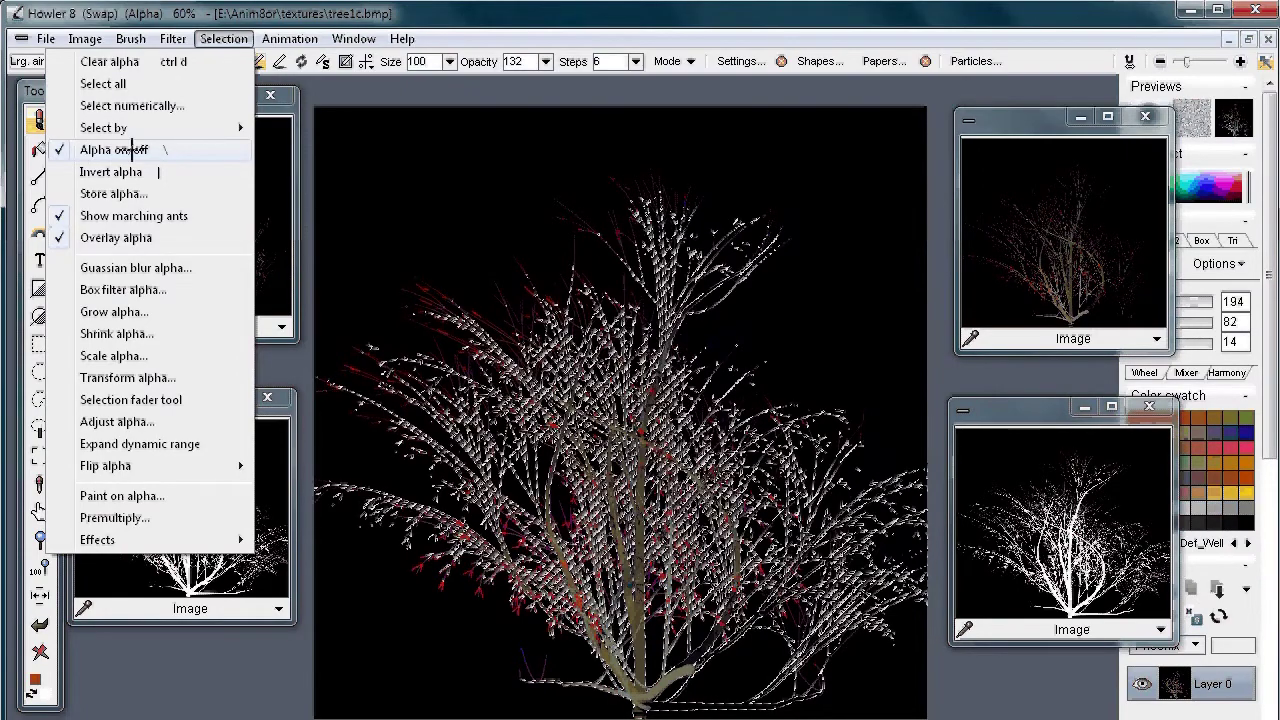
pyautogui.click(108, 193)
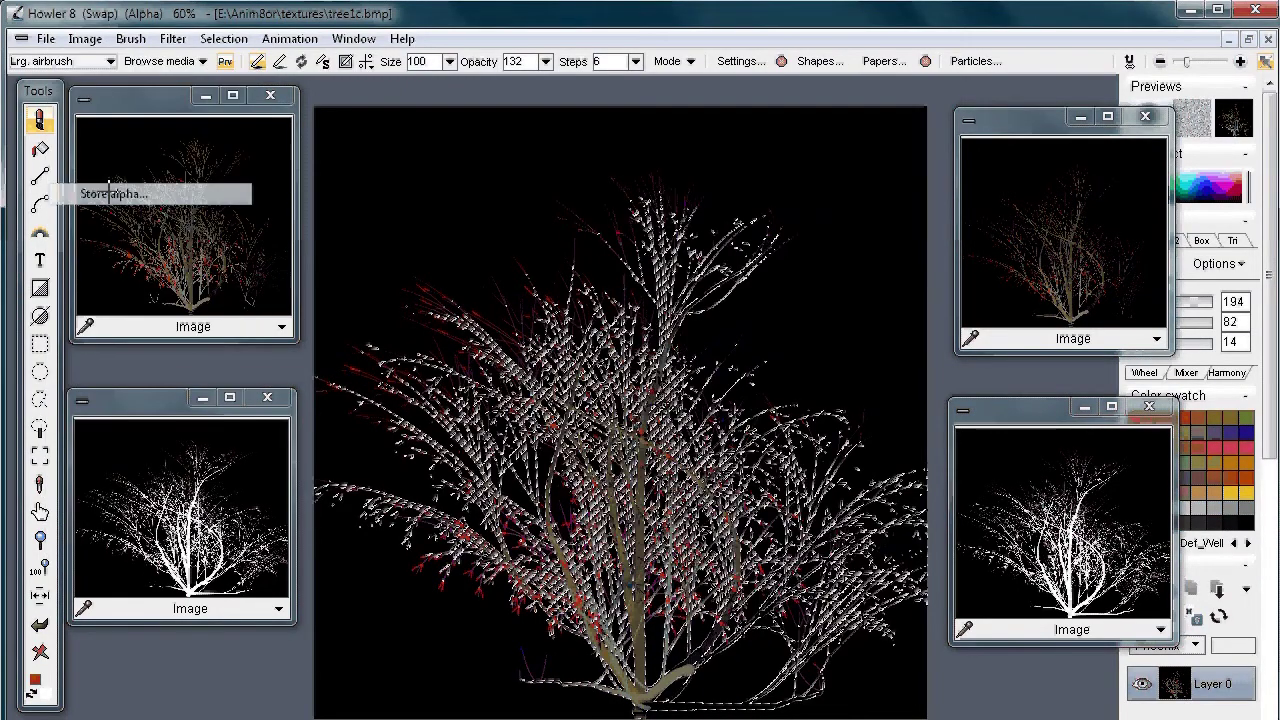
pyautogui.moveTo(229, 157); pyautogui.dragTo(393, 416)
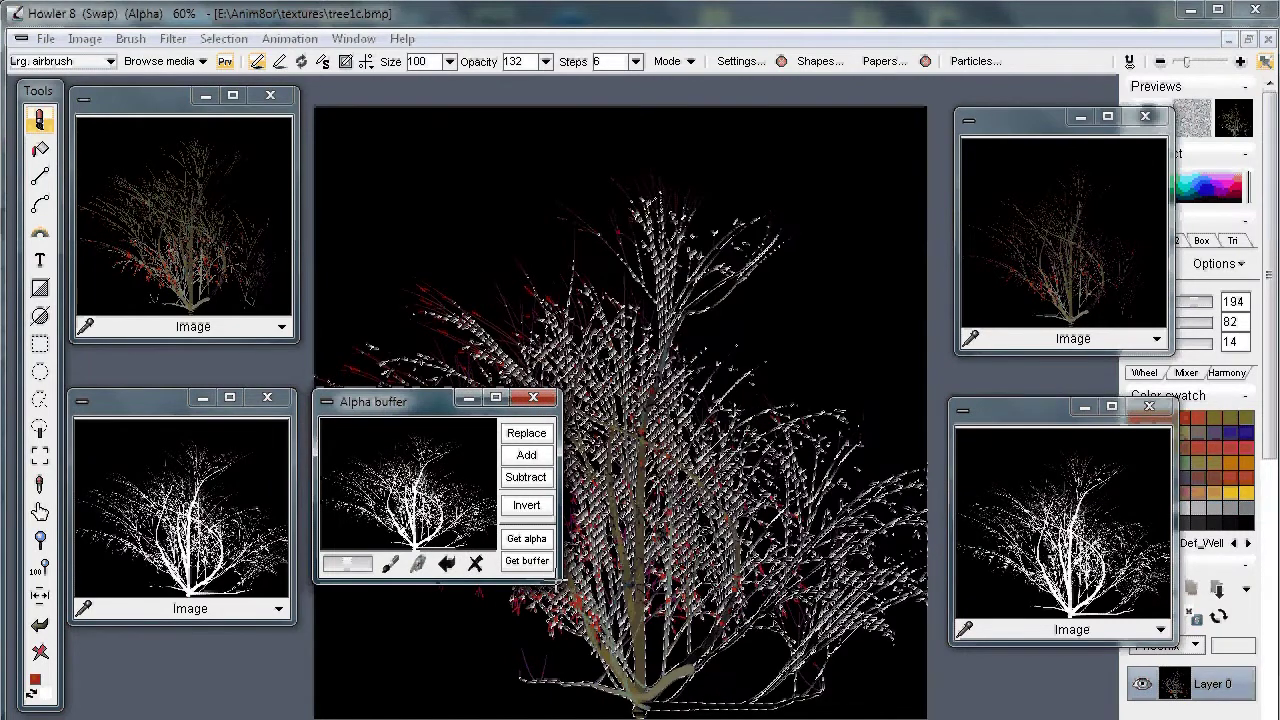
pyautogui.moveTo(558, 580); pyautogui.dragTo(672, 714)
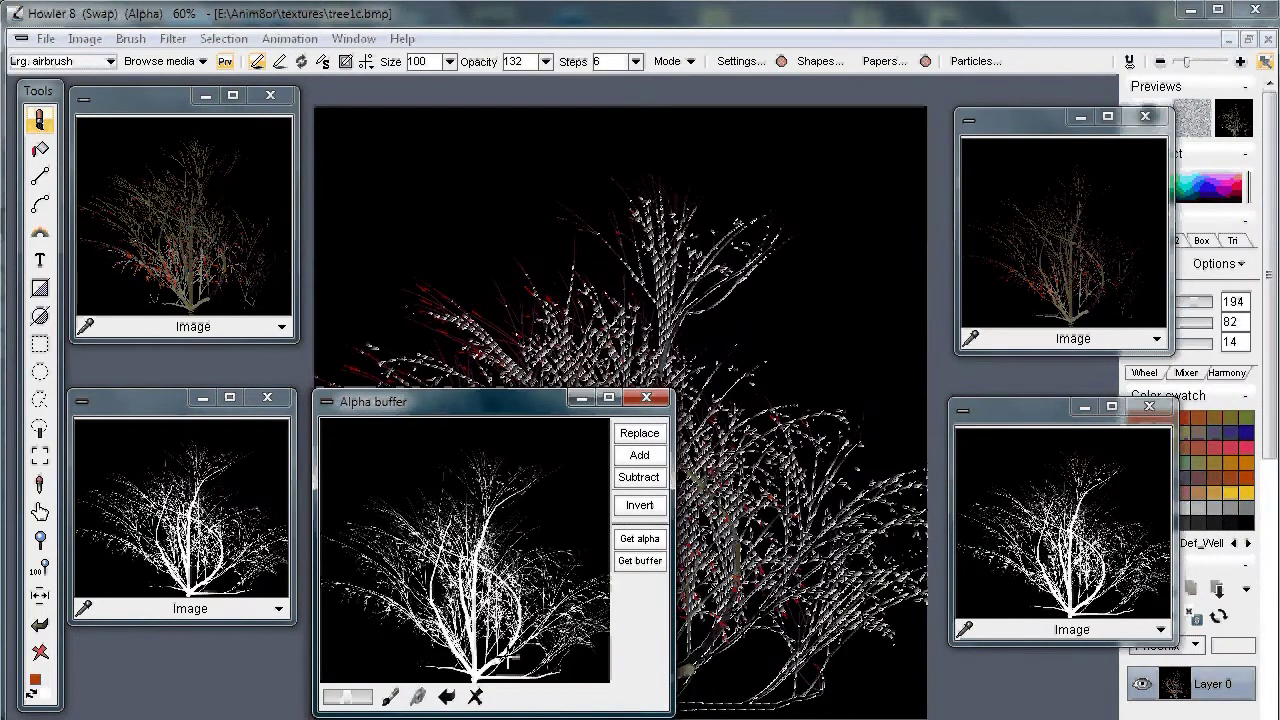
pyautogui.moveTo(294, 622); pyautogui.dragTo(296, 715)
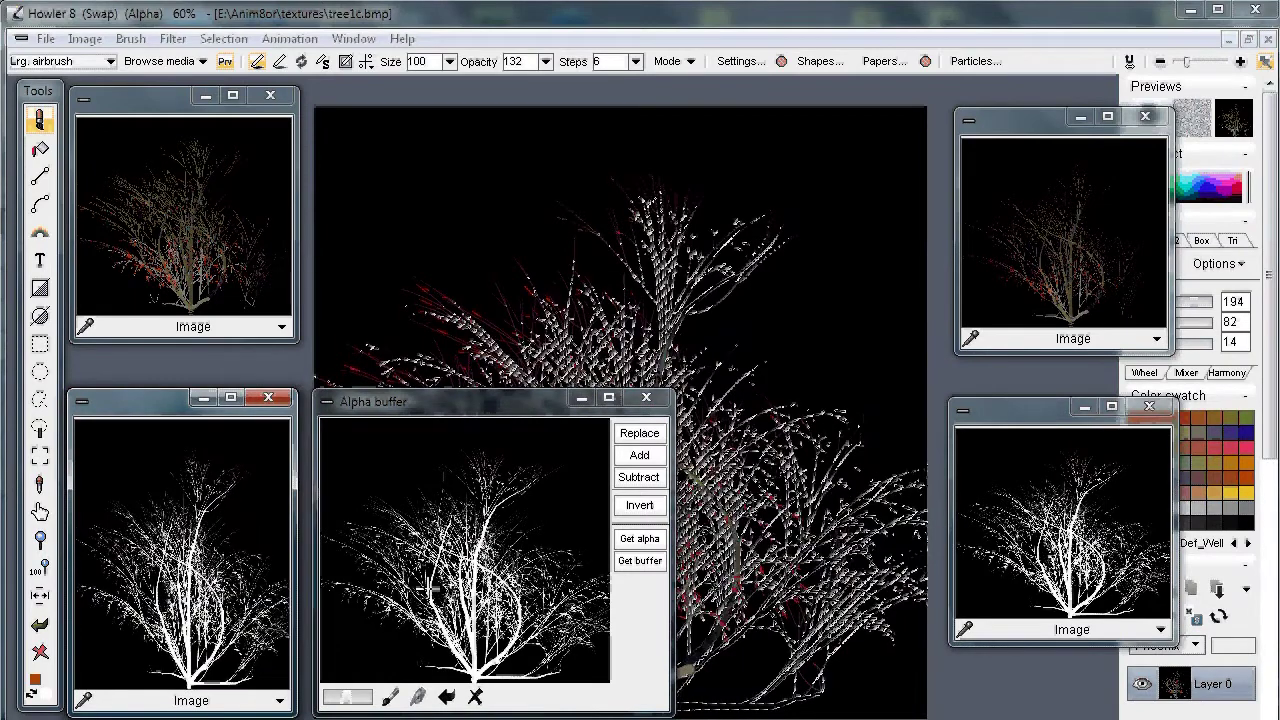
# - Move the Alpha buffer window lower and clear the alpha from the canvas to expose the tree's unmasked twigs
pyautogui.moveTo(432, 401); pyautogui.dragTo(334, 542)
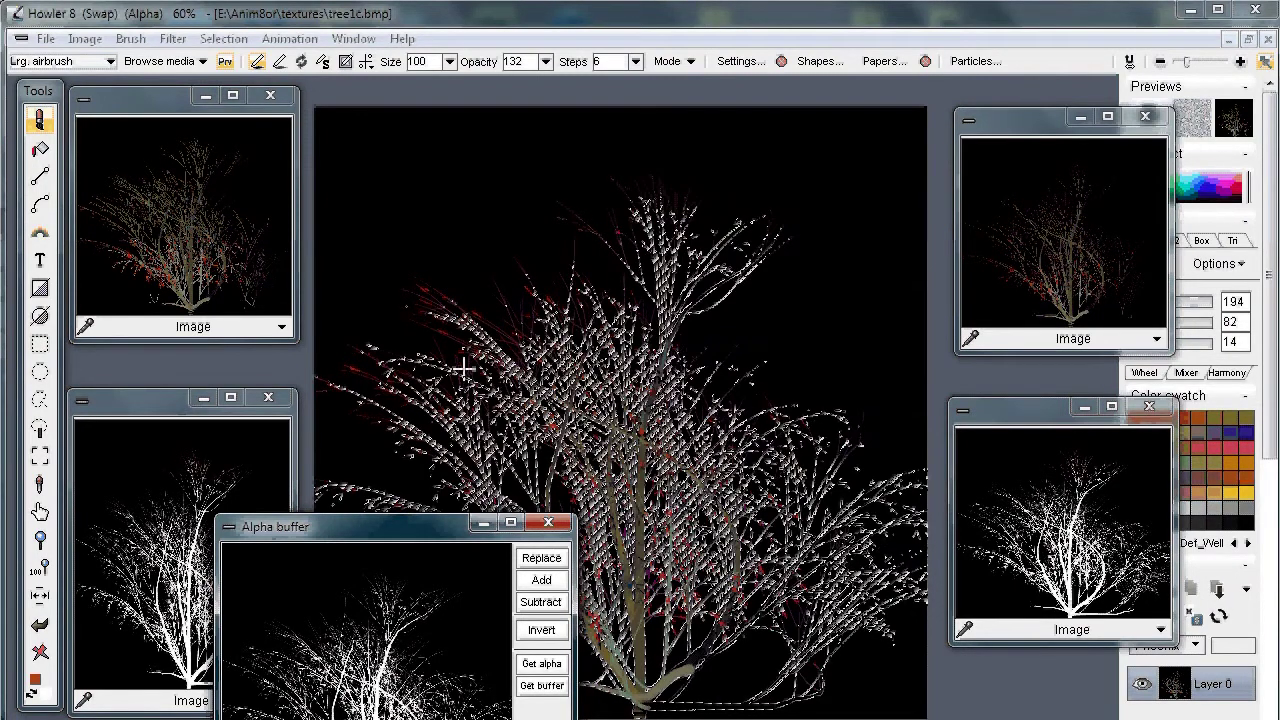
pyautogui.scroll(2, 542, 404)
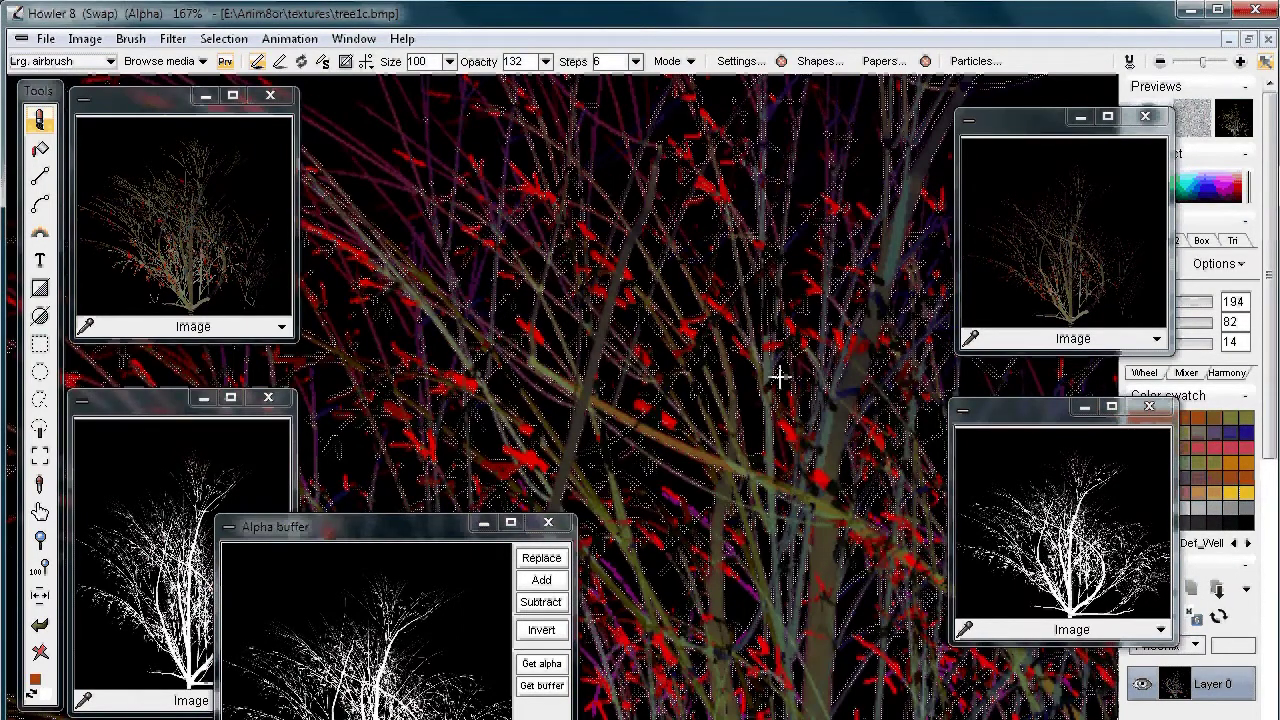
pyautogui.scroll(1, 636, 438)
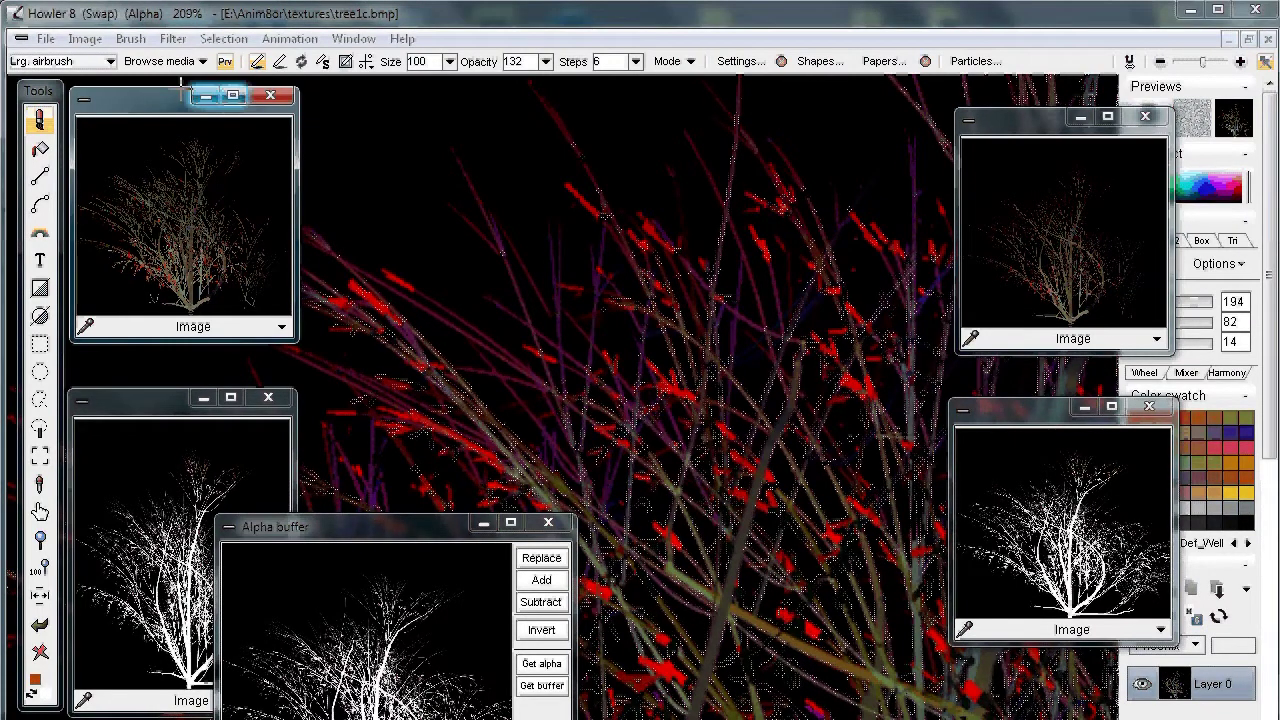
pyautogui.click(206, 40)
pyautogui.click(198, 61)
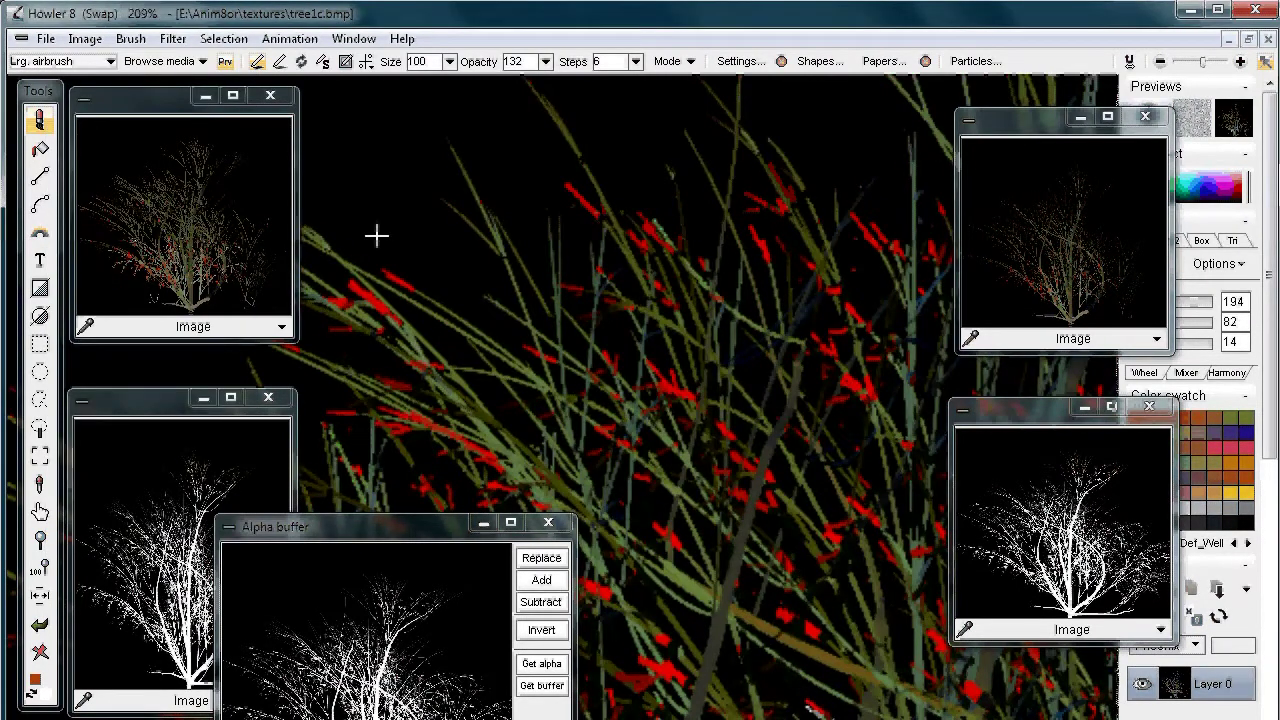
# - Swap the canvas between the darker and the brighter stored tree image and compare the twig tips at up to 1000% zoom
pyautogui.click(1079, 240)
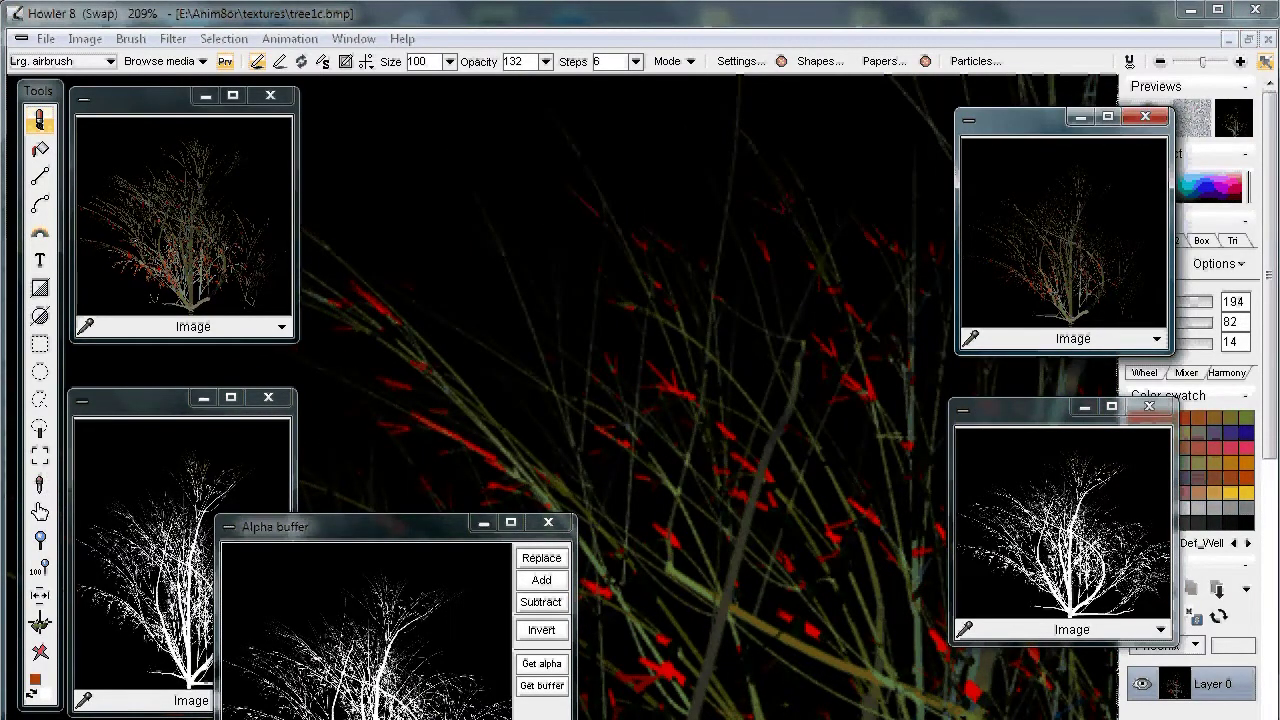
pyautogui.click(40, 624)
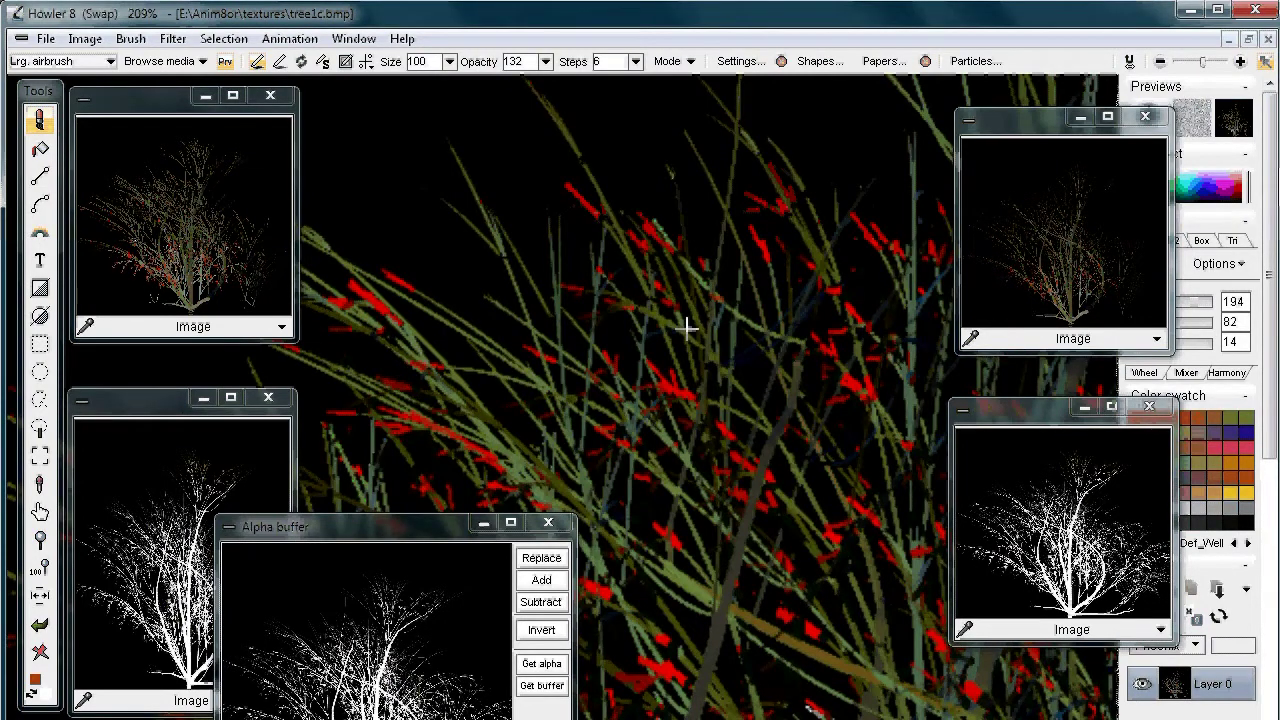
pyautogui.moveTo(616, 287); pyautogui.dragTo(721, 358)
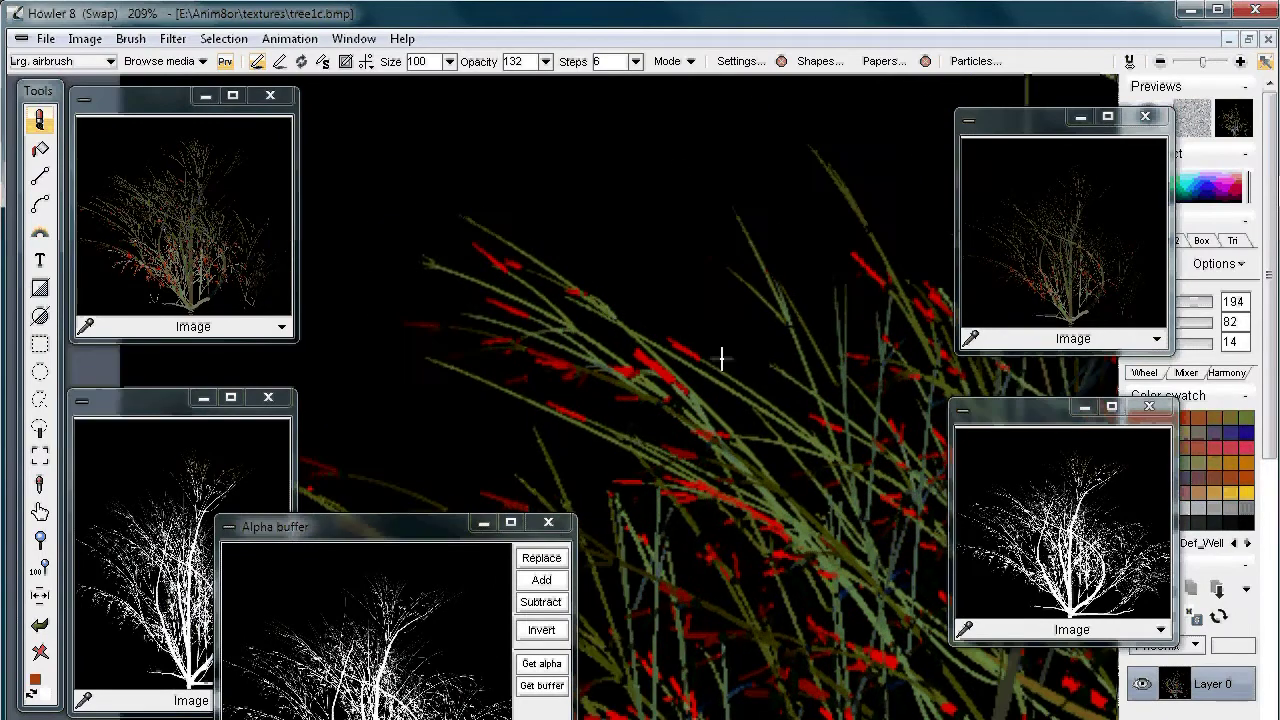
pyautogui.moveTo(587, 292); pyautogui.dragTo(615, 340)
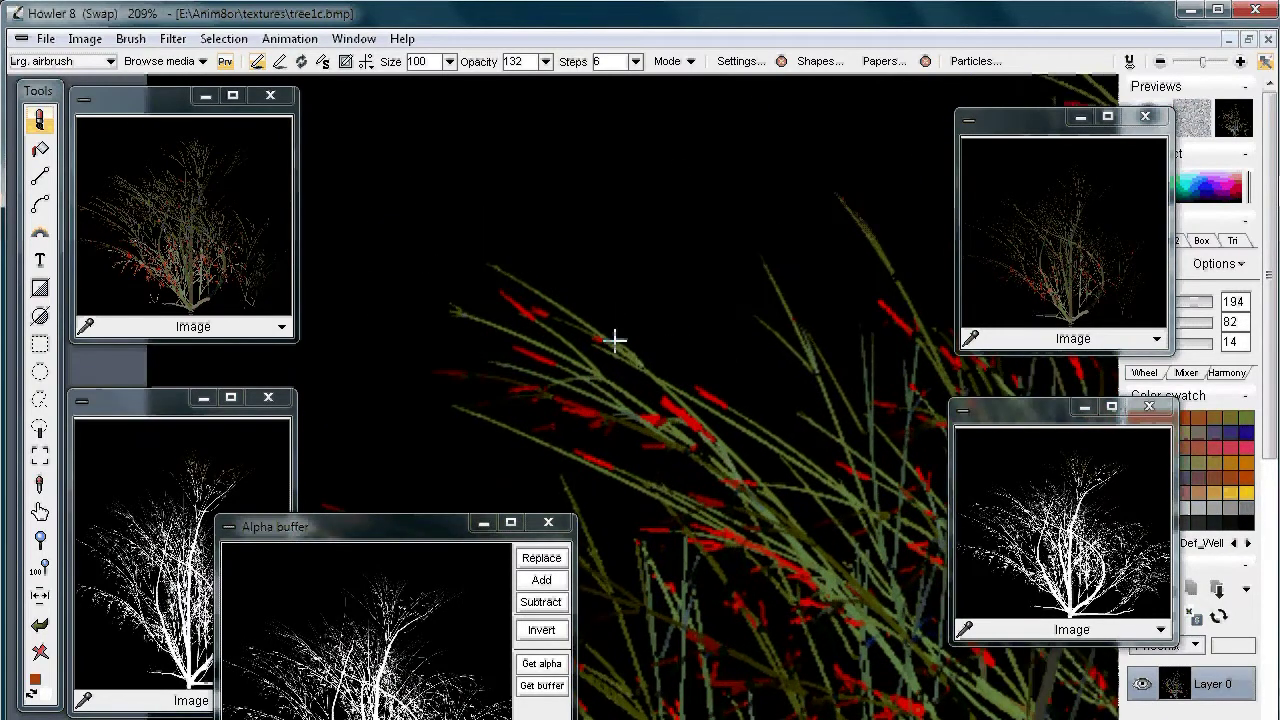
pyautogui.scroll(3, 615, 340)
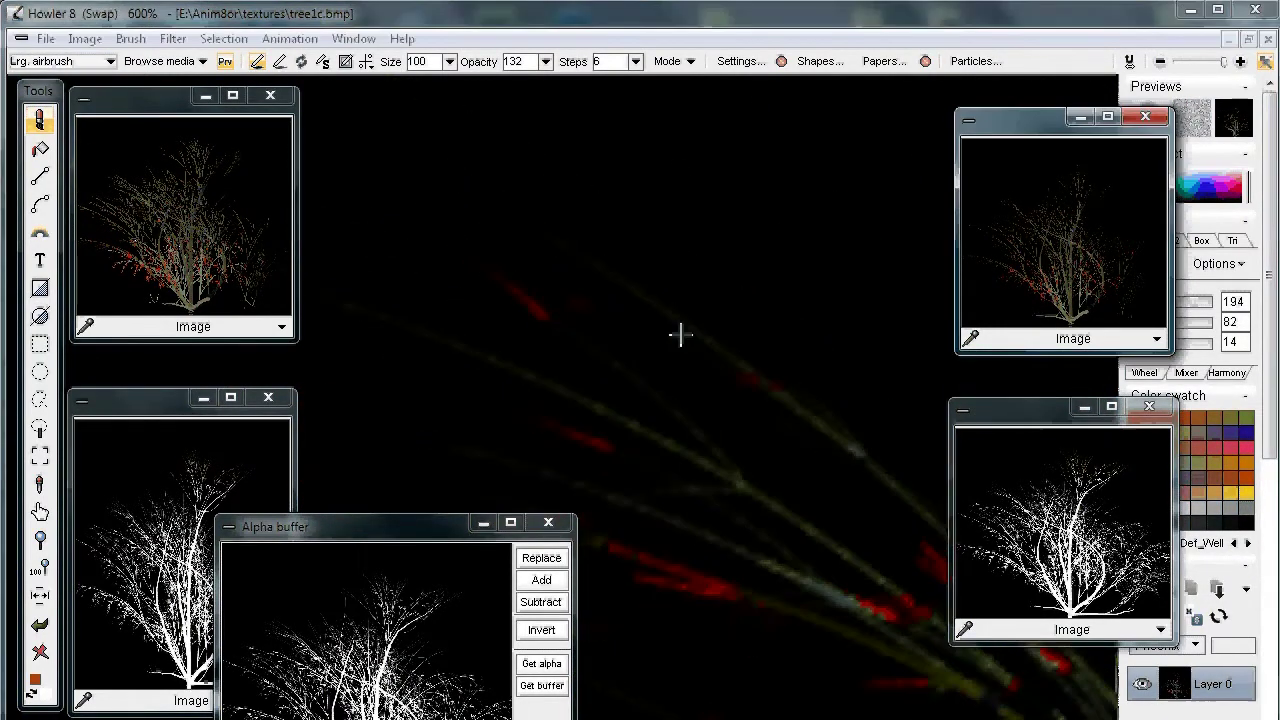
pyautogui.scroll(1, 796, 360)
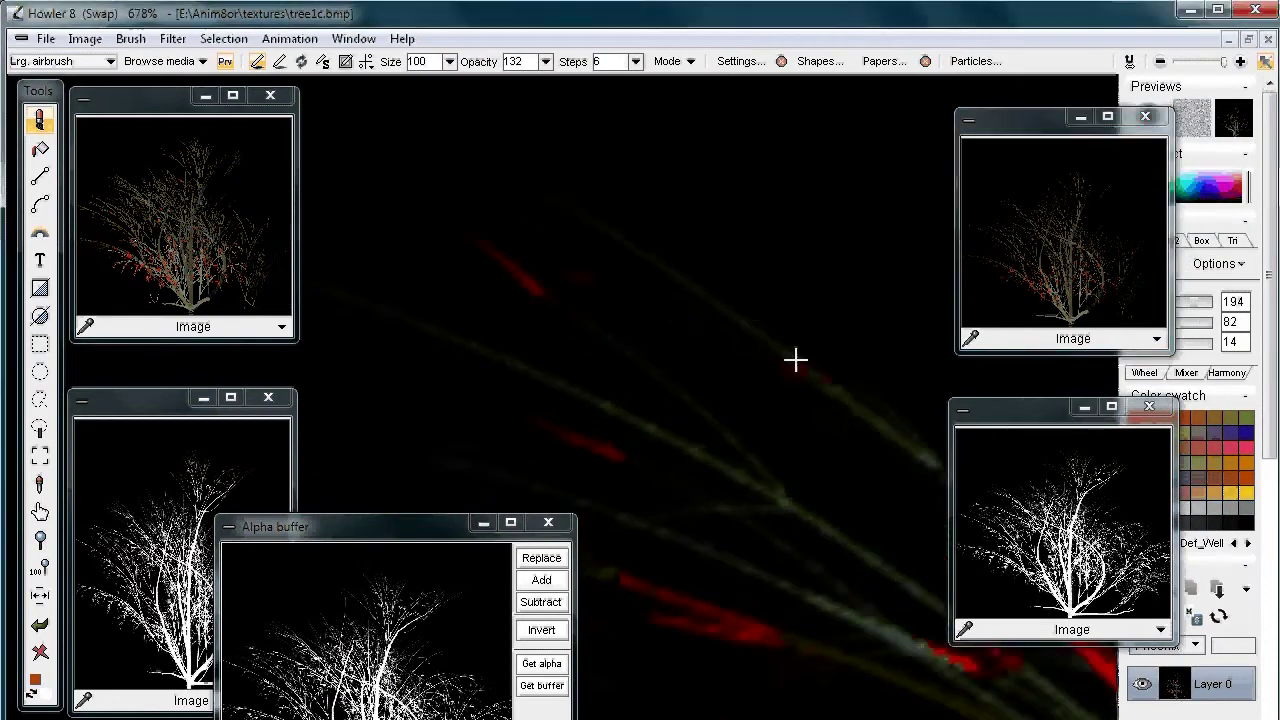
pyautogui.scroll(2, 535, 263)
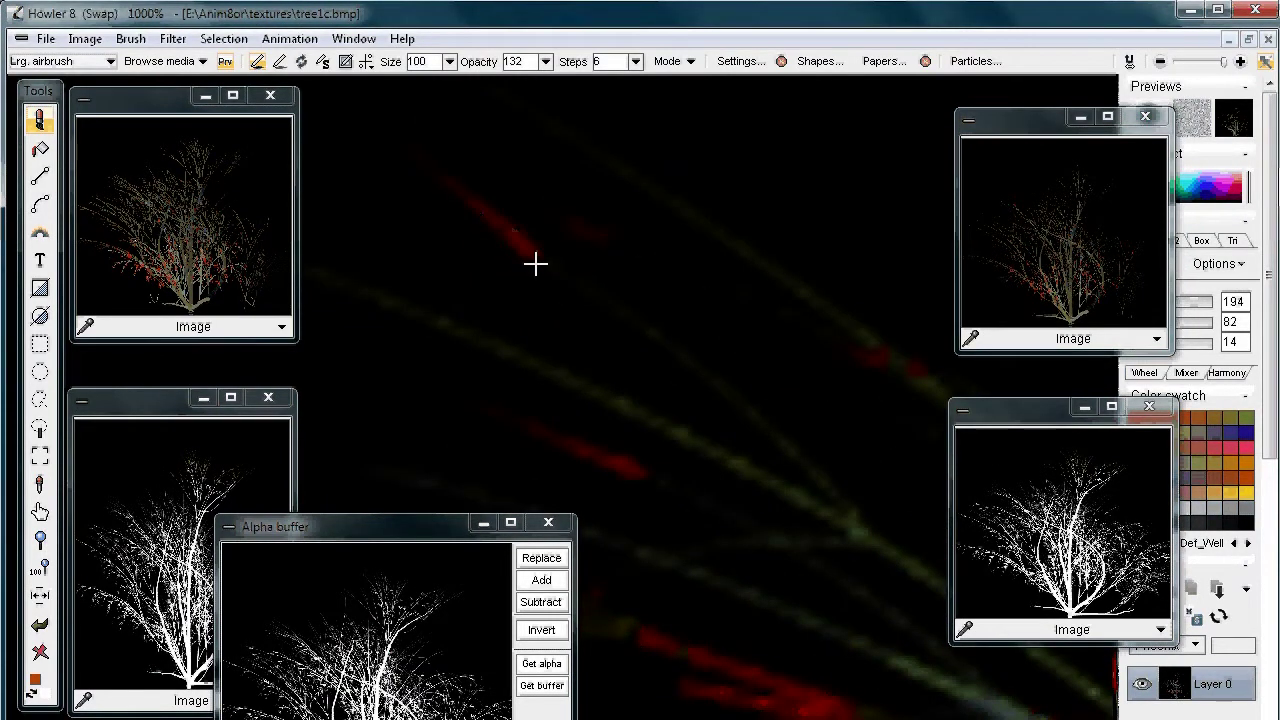
pyautogui.moveTo(535, 263); pyautogui.dragTo(666, 391)
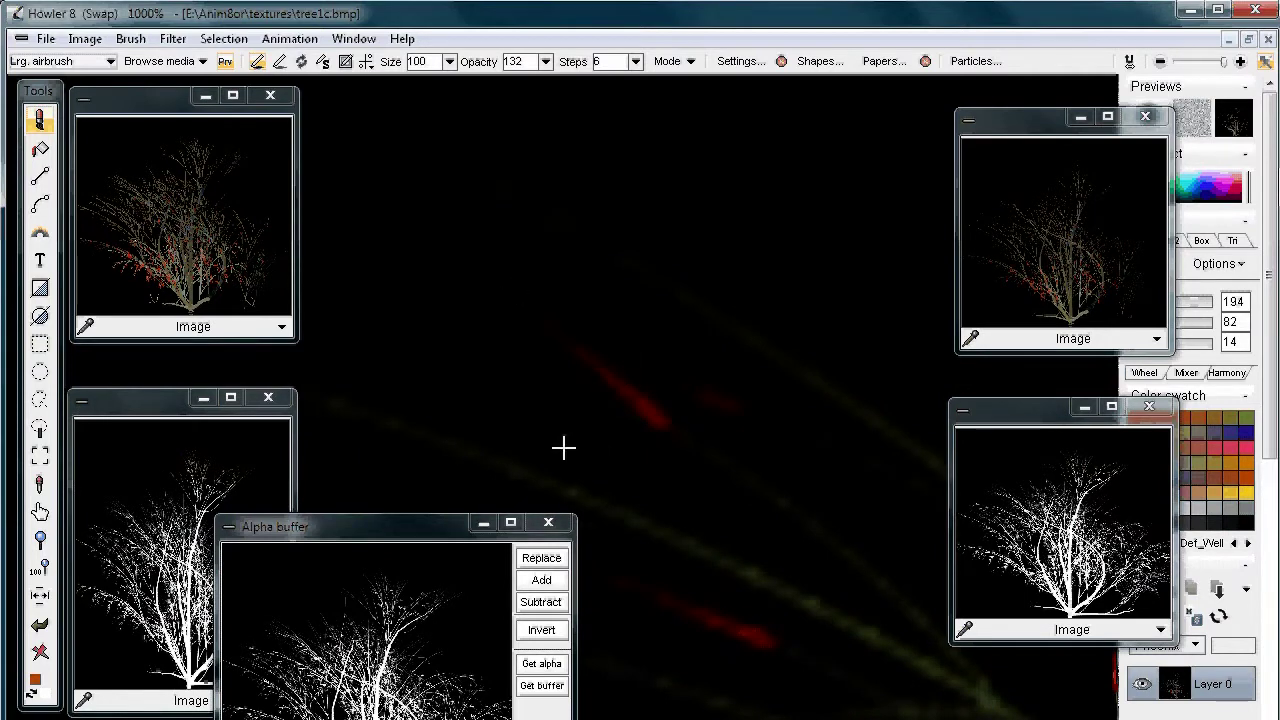
pyautogui.click(217, 215)
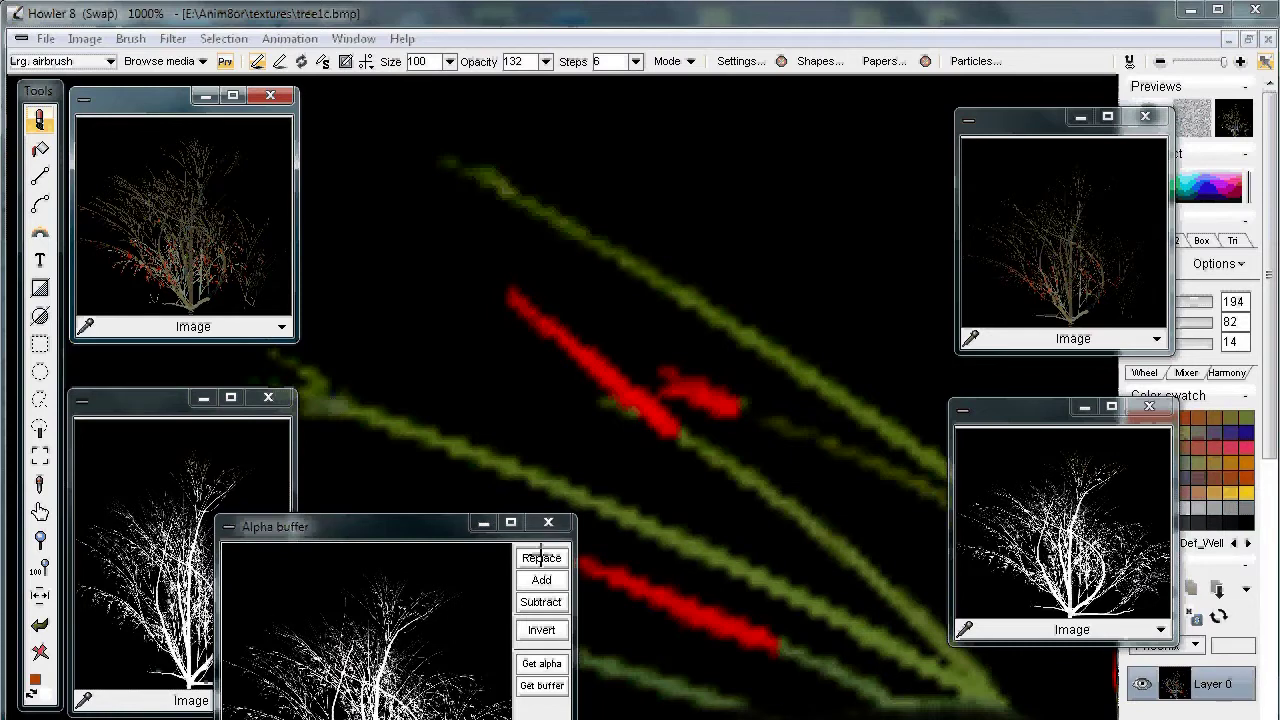
# - Replace the canvas alpha with the one stored in the Alpha buffer and turn off the alpha overlay
pyautogui.click(541, 556)
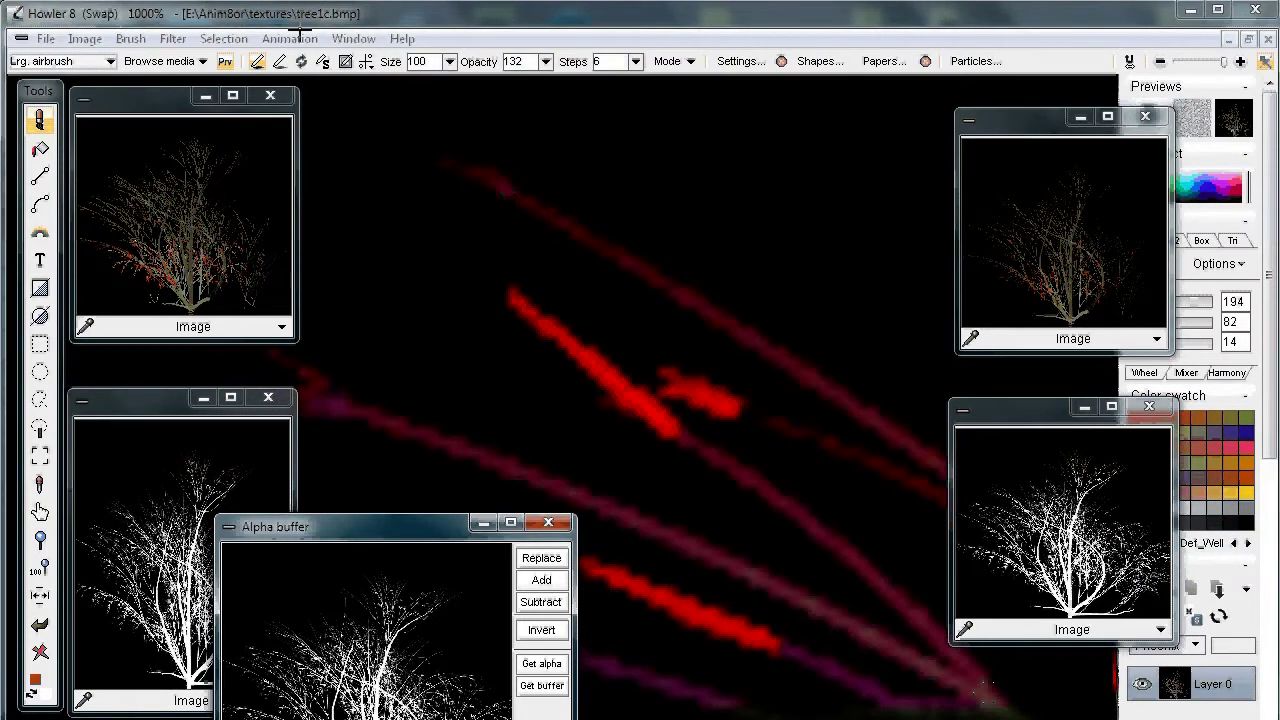
pyautogui.click(223, 38)
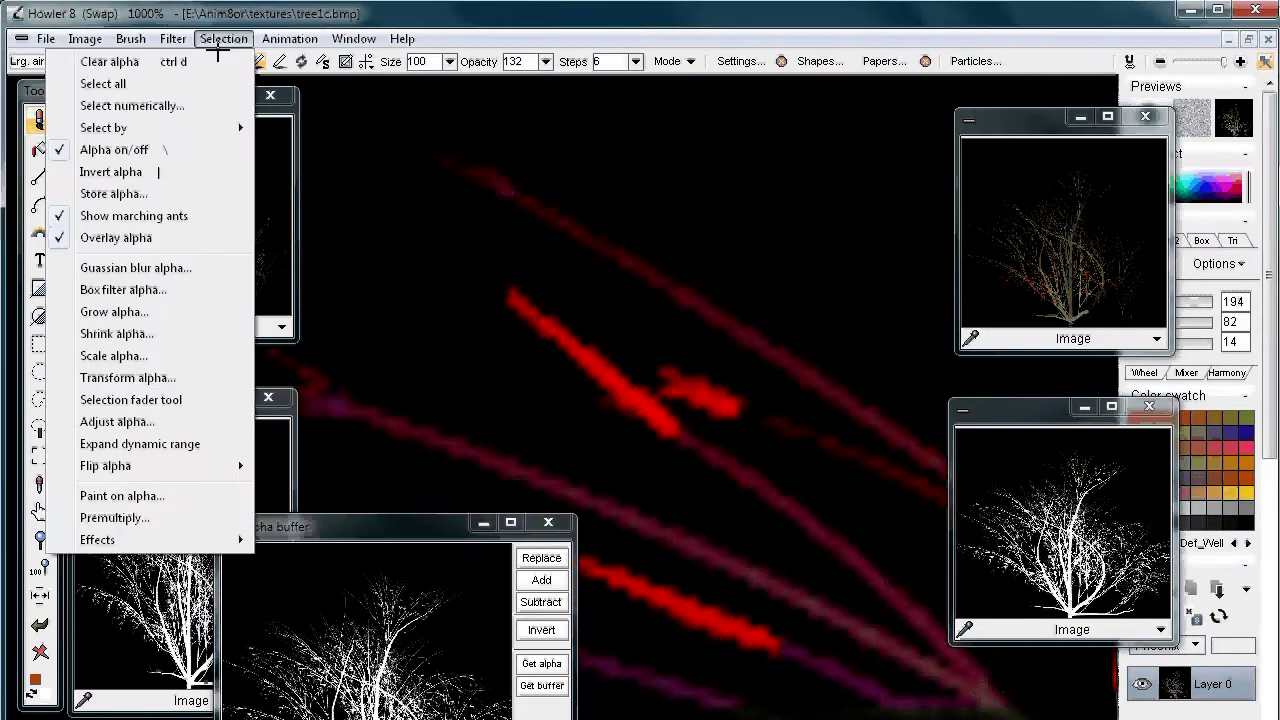
pyautogui.click(142, 237)
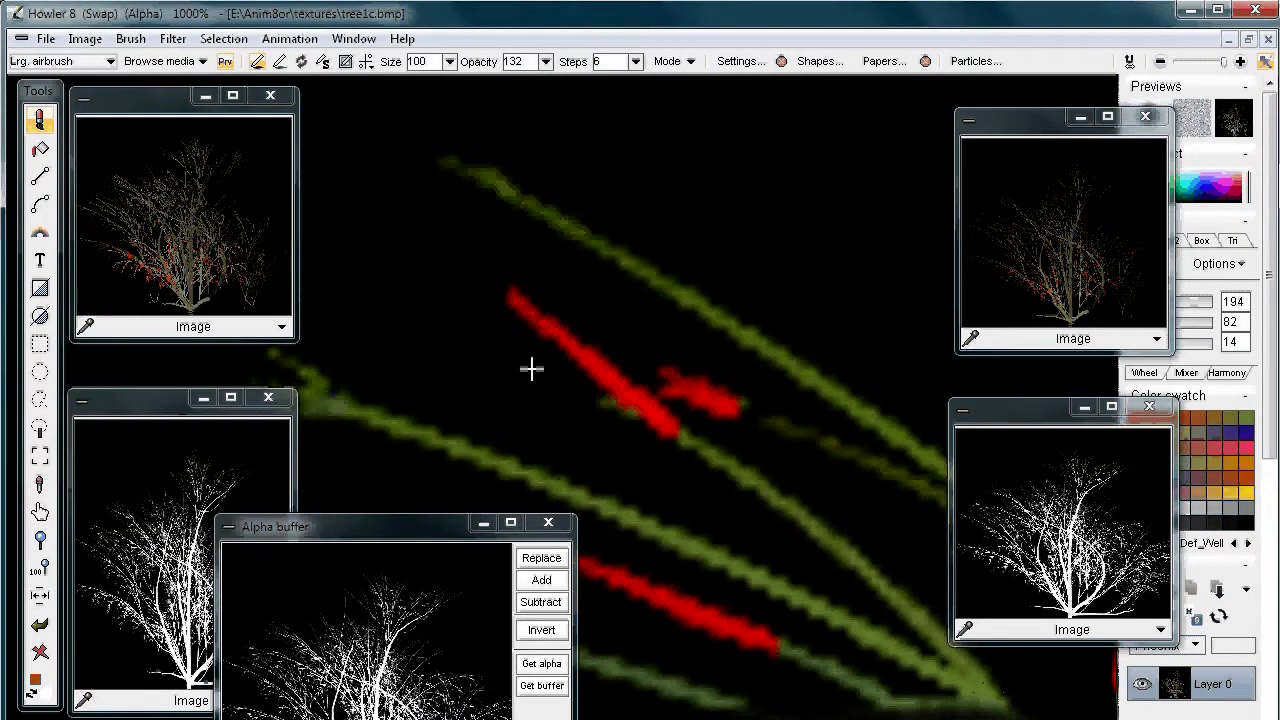
pyautogui.scroll(-5, 508, 368)
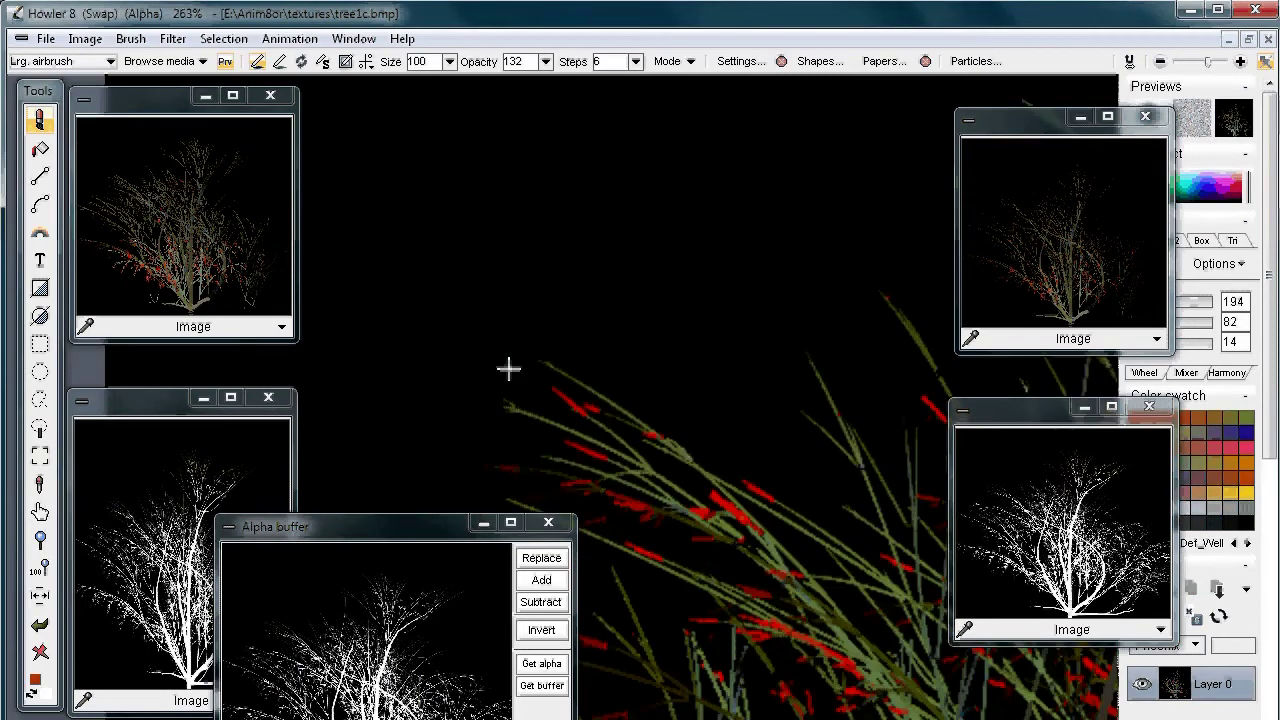
pyautogui.scroll(-1, 508, 368)
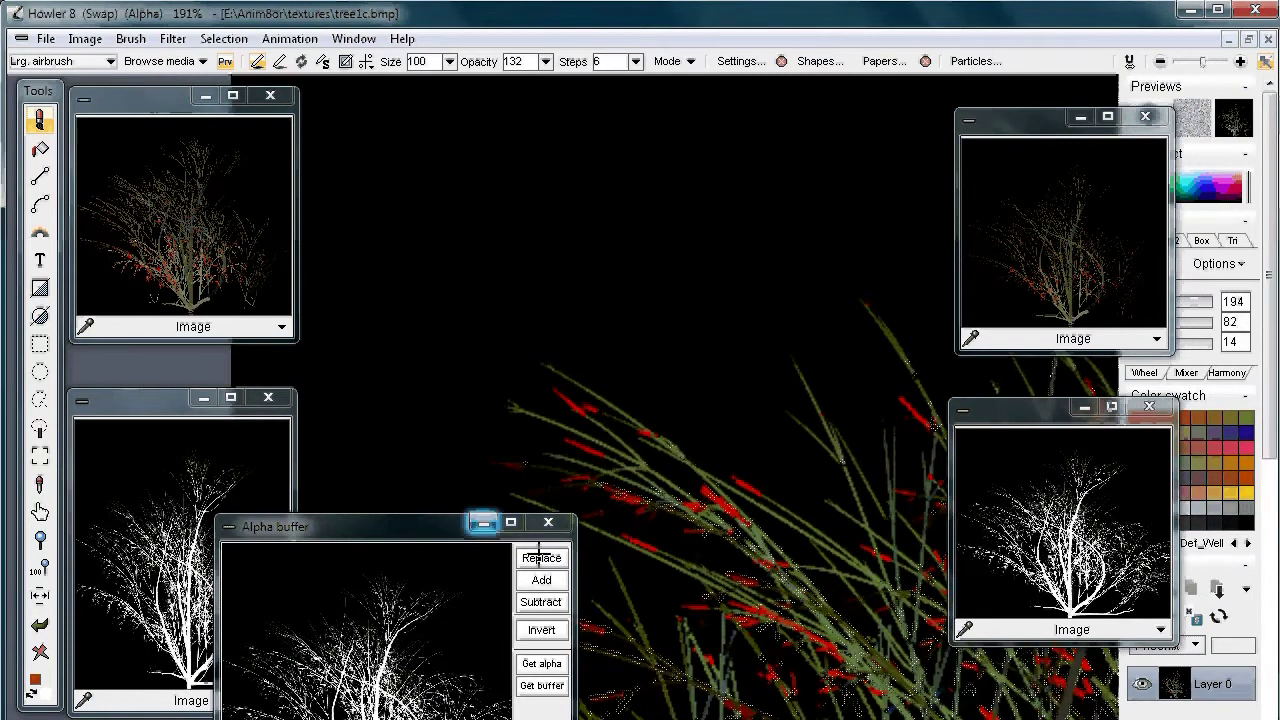
pyautogui.scroll(-3, 724, 488)
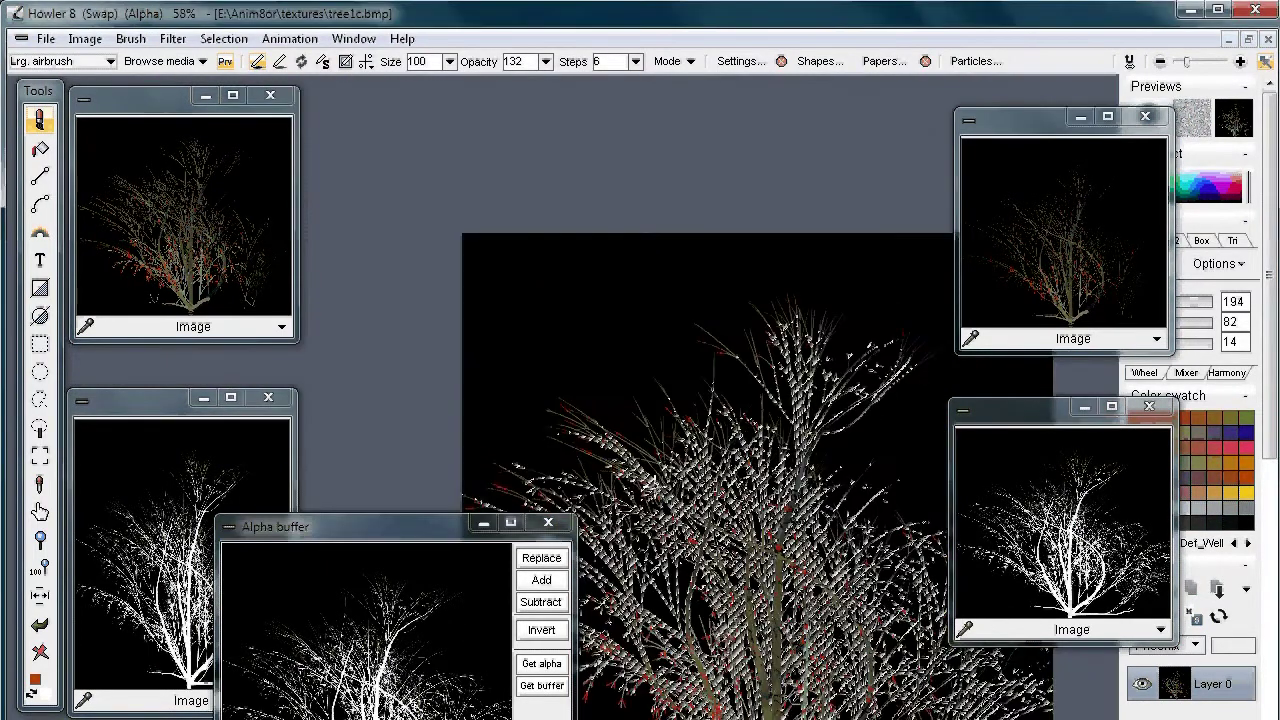
pyautogui.scroll(3, 569, 341)
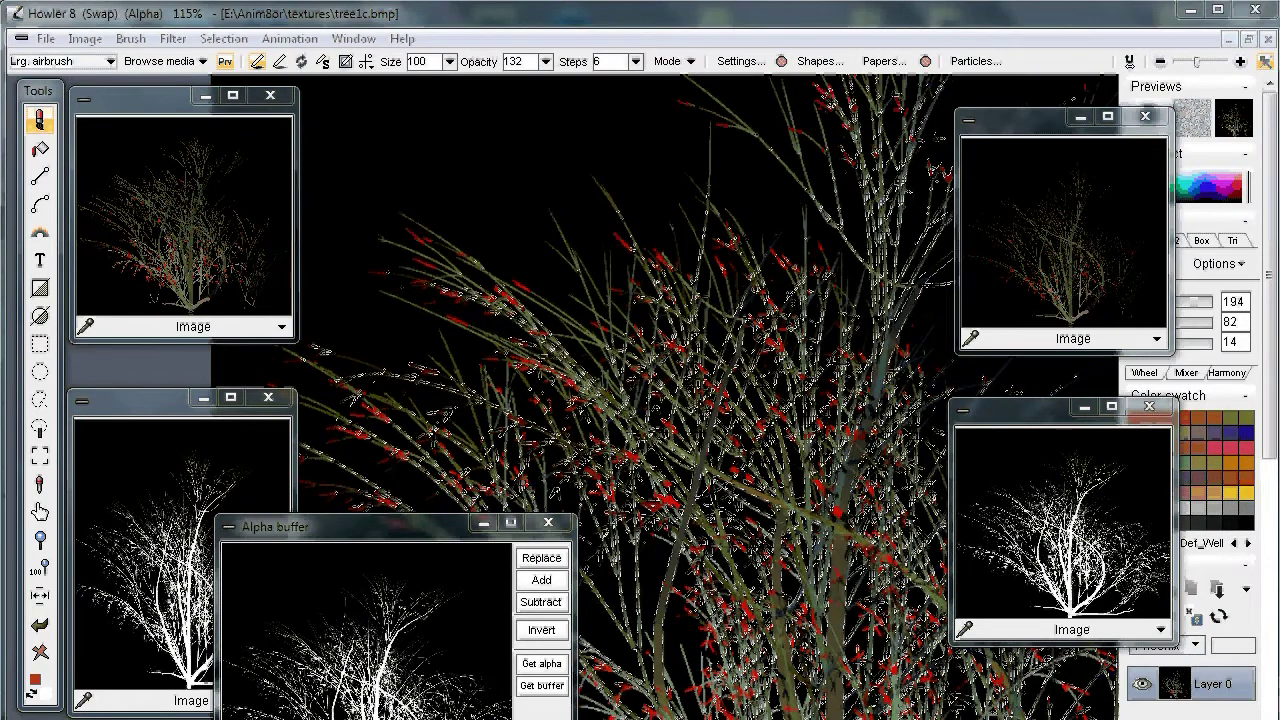
# - Place the Alpha buffer window beside the black-and-white tree image and look over the available alpha selection commands
pyautogui.moveTo(417, 526); pyautogui.dragTo(500, 408)
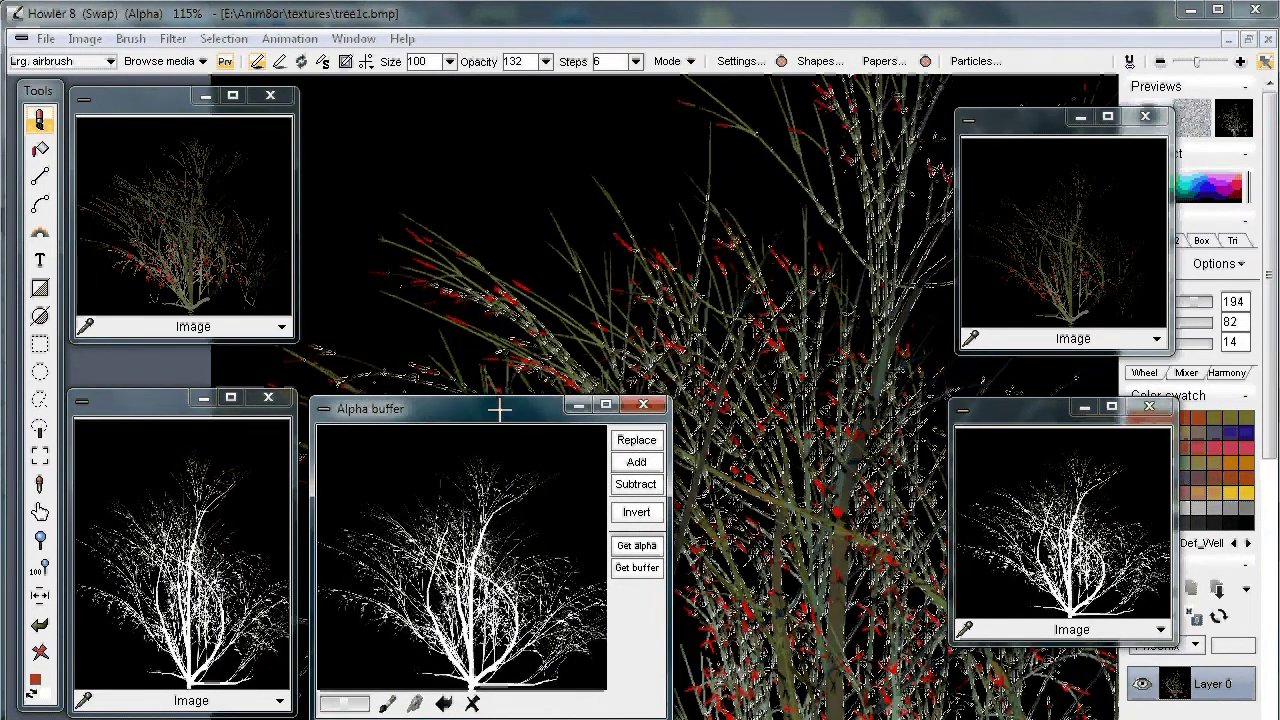
pyautogui.click(224, 38)
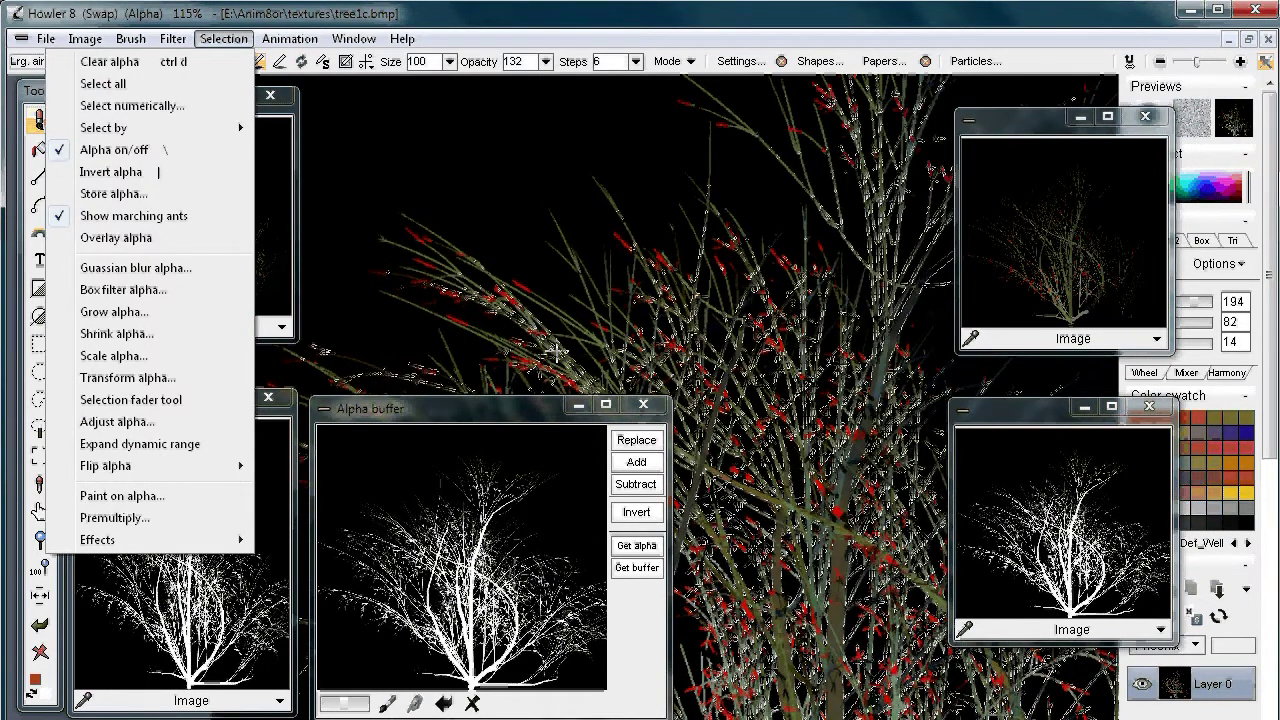
pyautogui.click(437, 115)
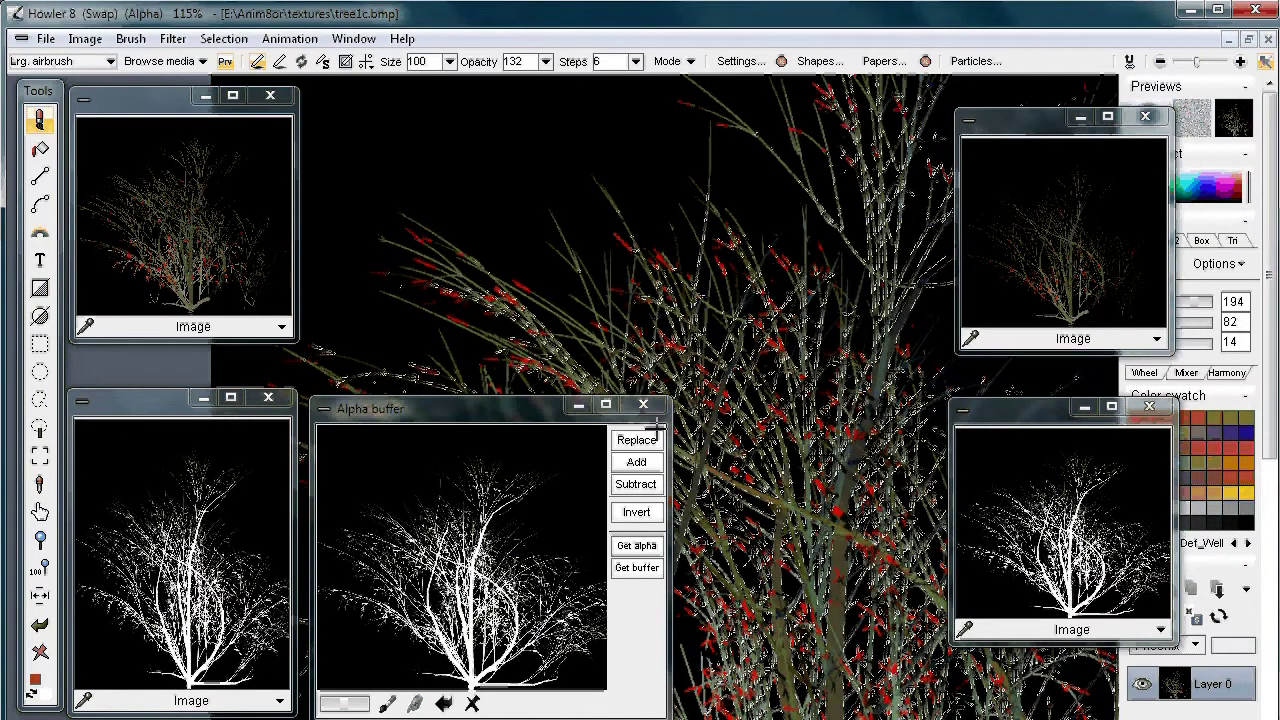
# - Switch to Anim8or, assign the on White BG material to the bush1-nopremult mesh and inspect its twig edges from several angles
pyautogui.moveTo(716, 719)
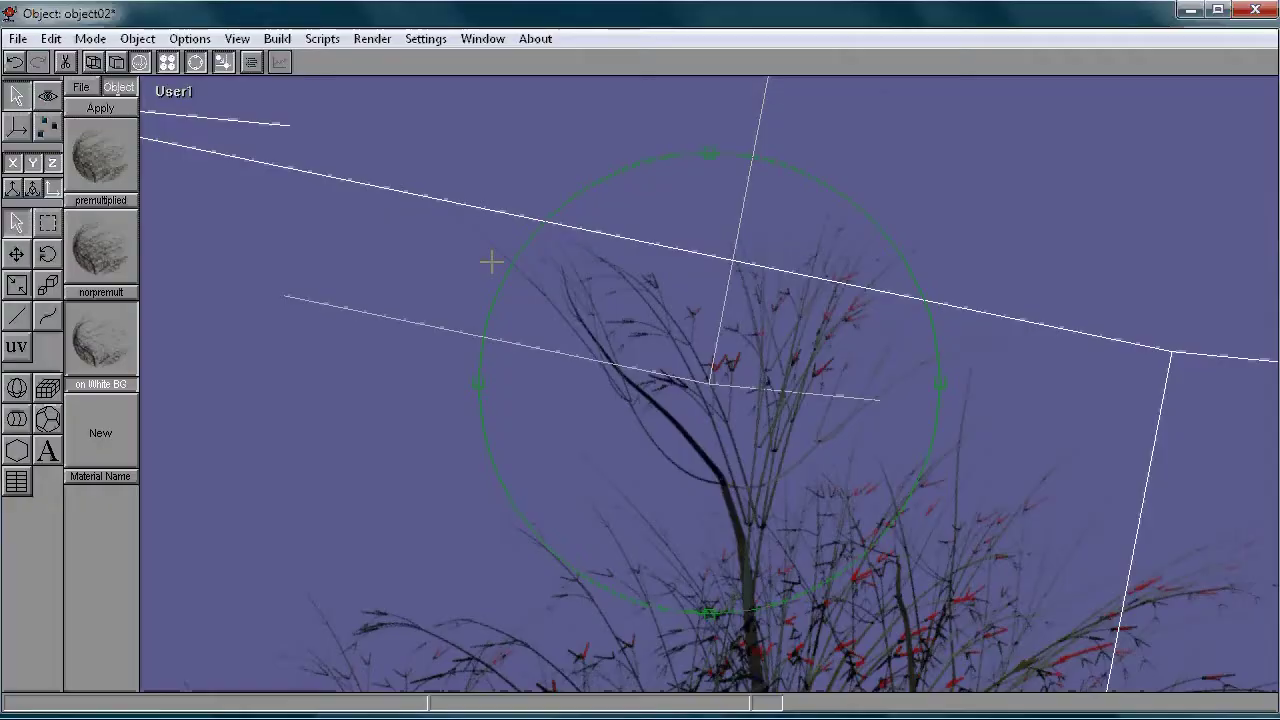
pyautogui.moveTo(491, 260); pyautogui.dragTo(740, 378)
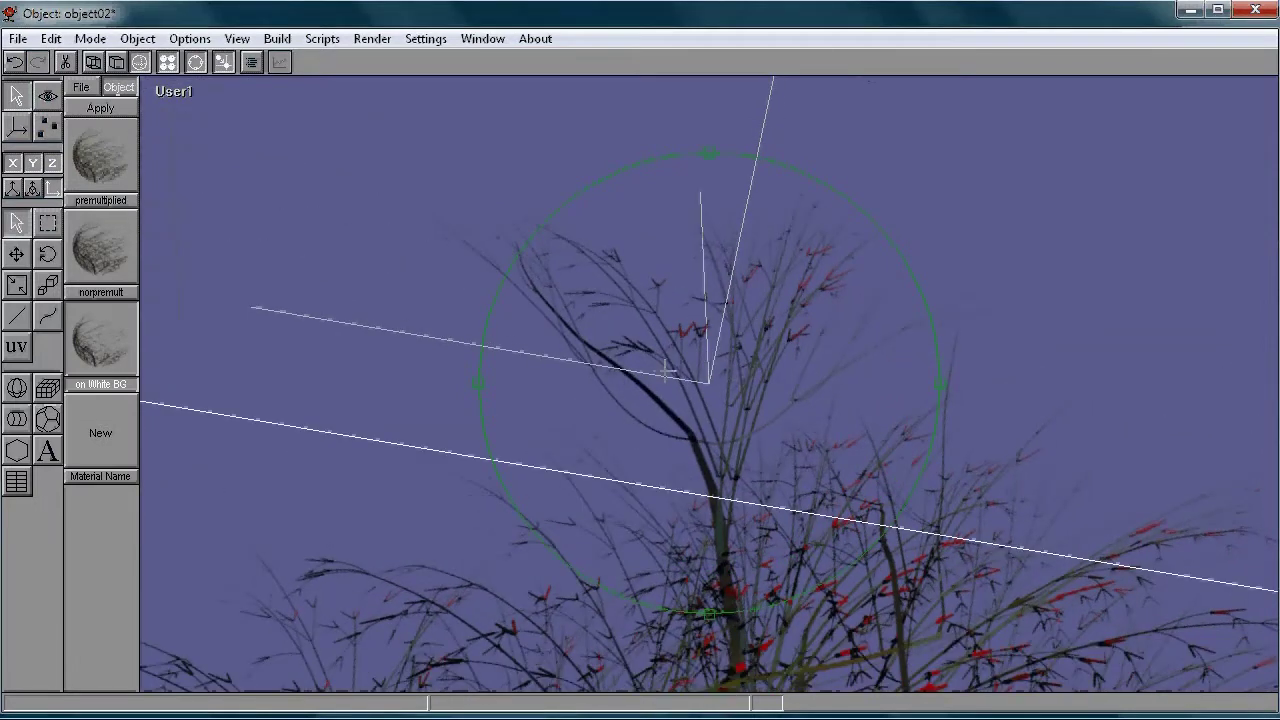
pyautogui.doubleClick(595, 374)
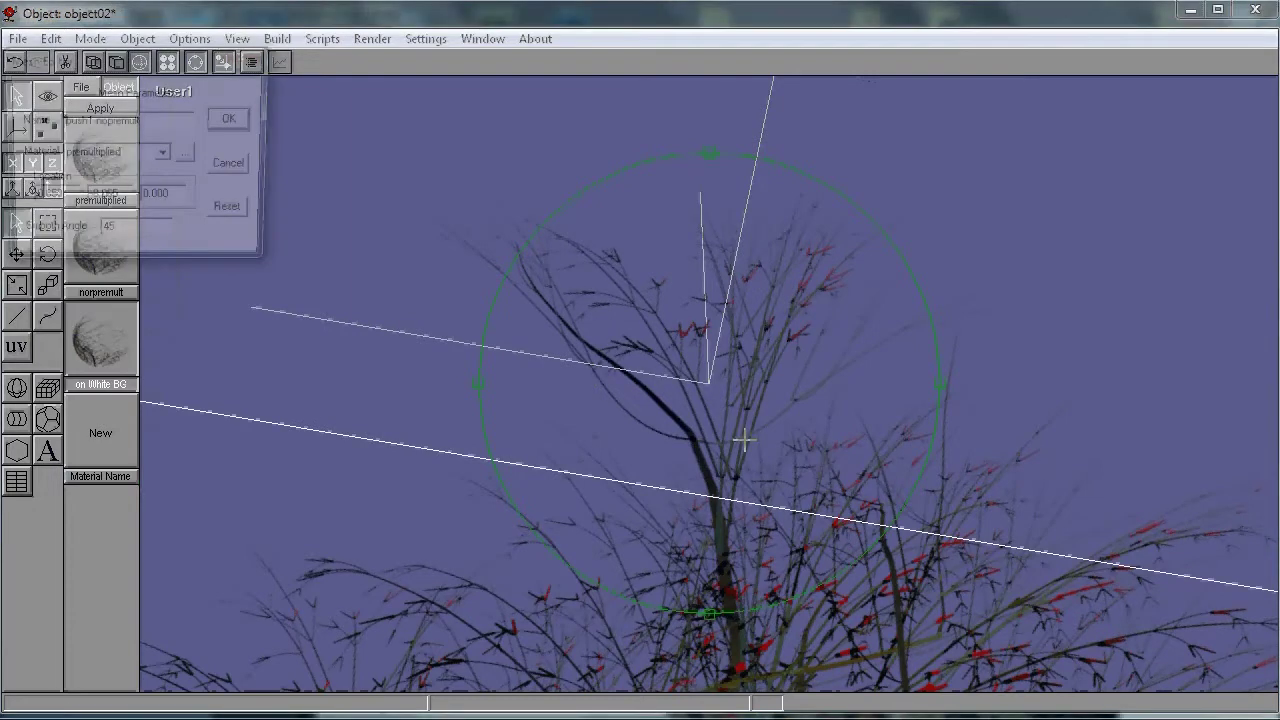
pyautogui.click(164, 154)
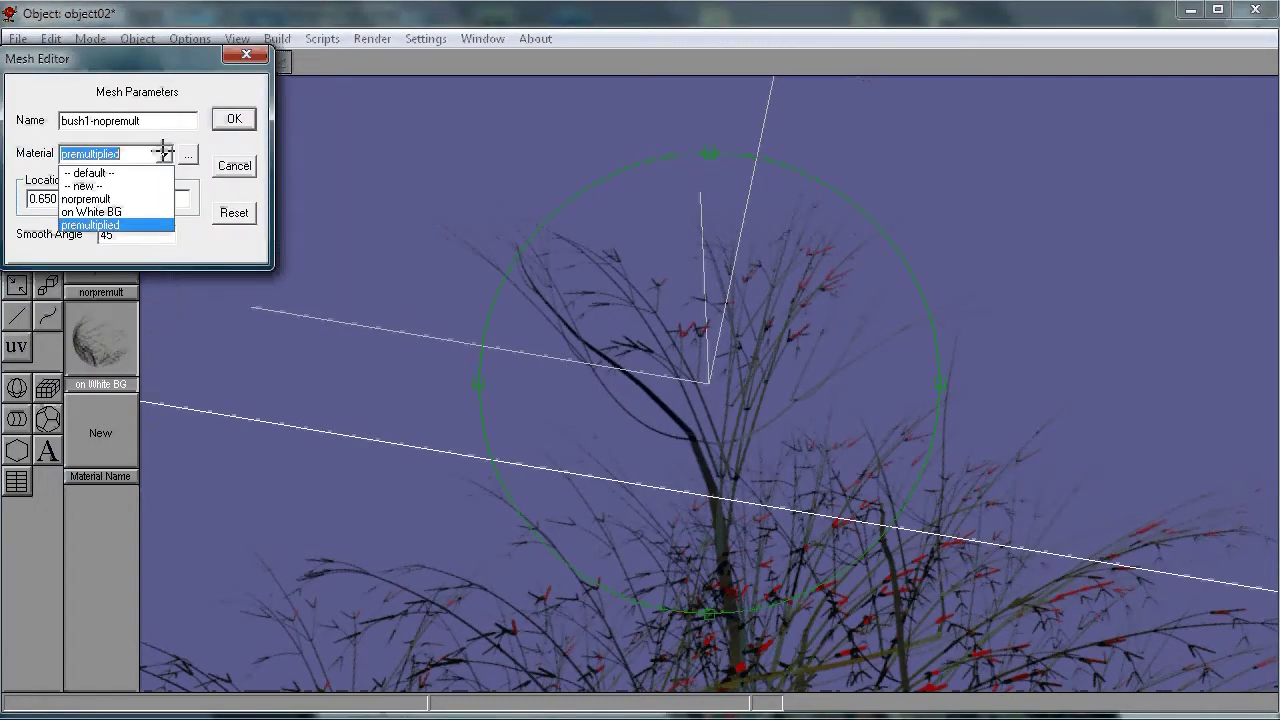
pyautogui.click(115, 211)
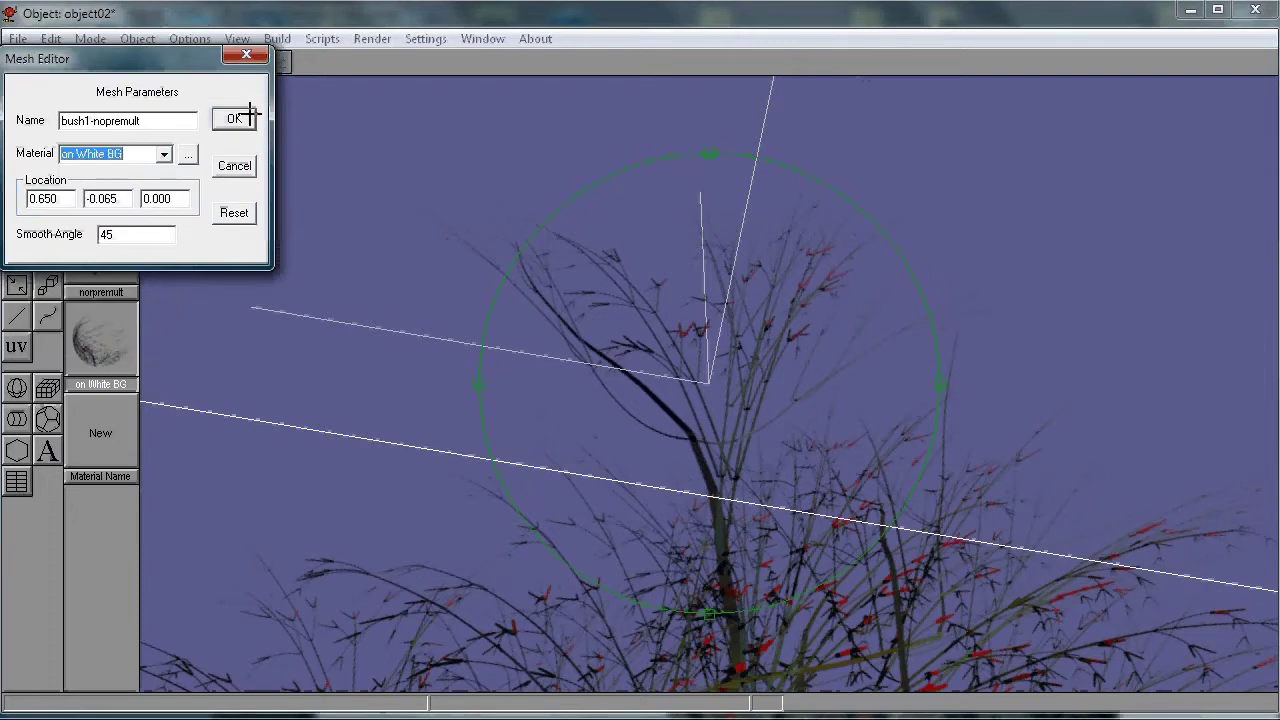
pyautogui.click(249, 117)
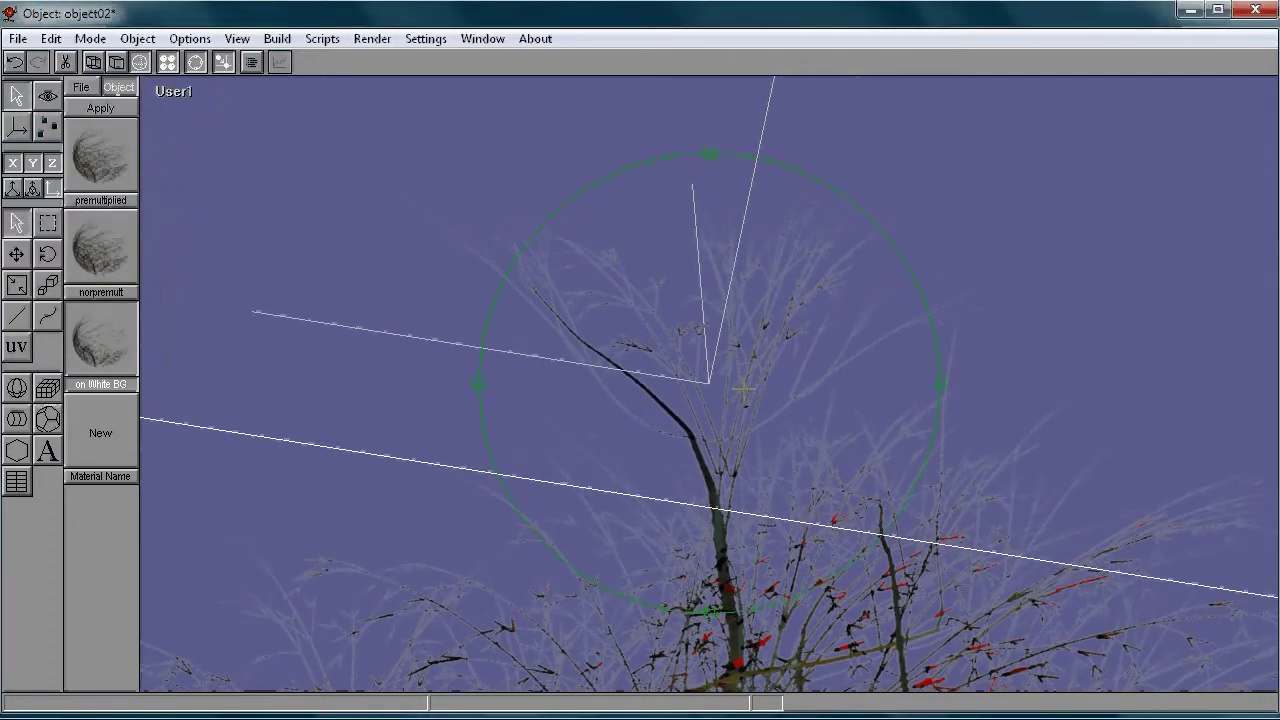
pyautogui.moveTo(743, 389); pyautogui.dragTo(784, 454)
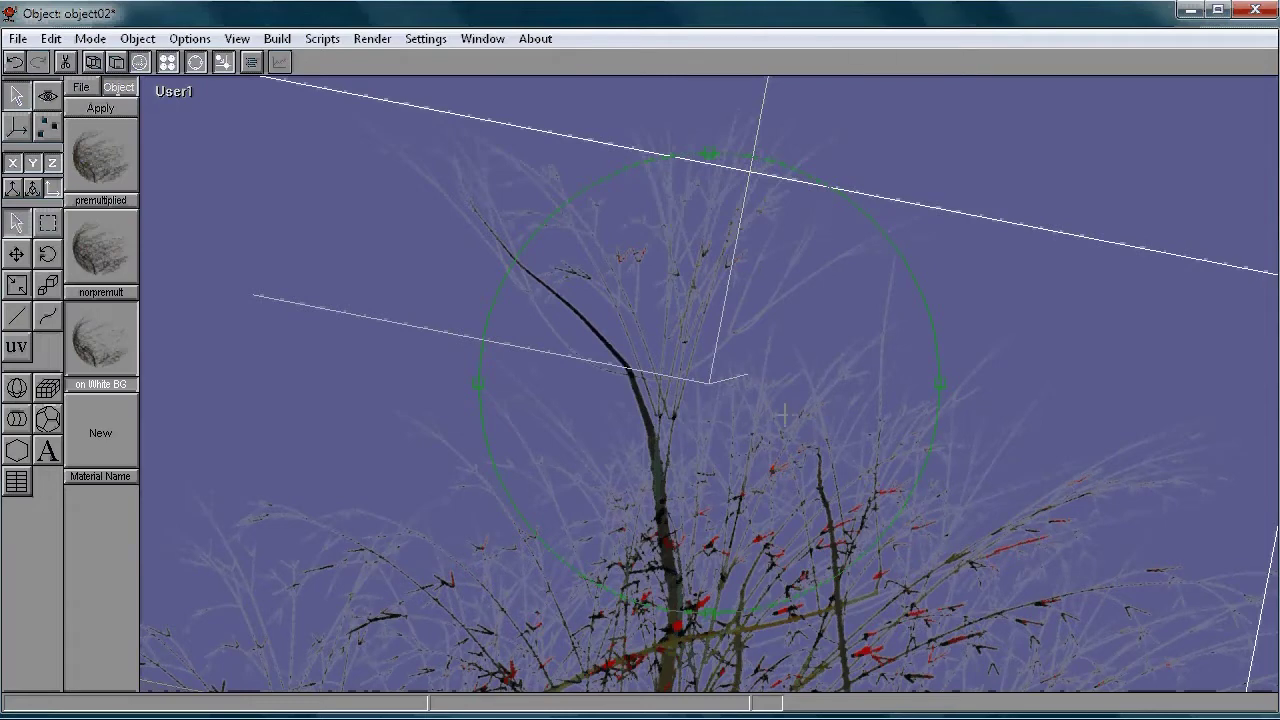
pyautogui.moveTo(879, 389); pyautogui.dragTo(318, 346)
pyautogui.moveTo(707, 393); pyautogui.dragTo(856, 318)
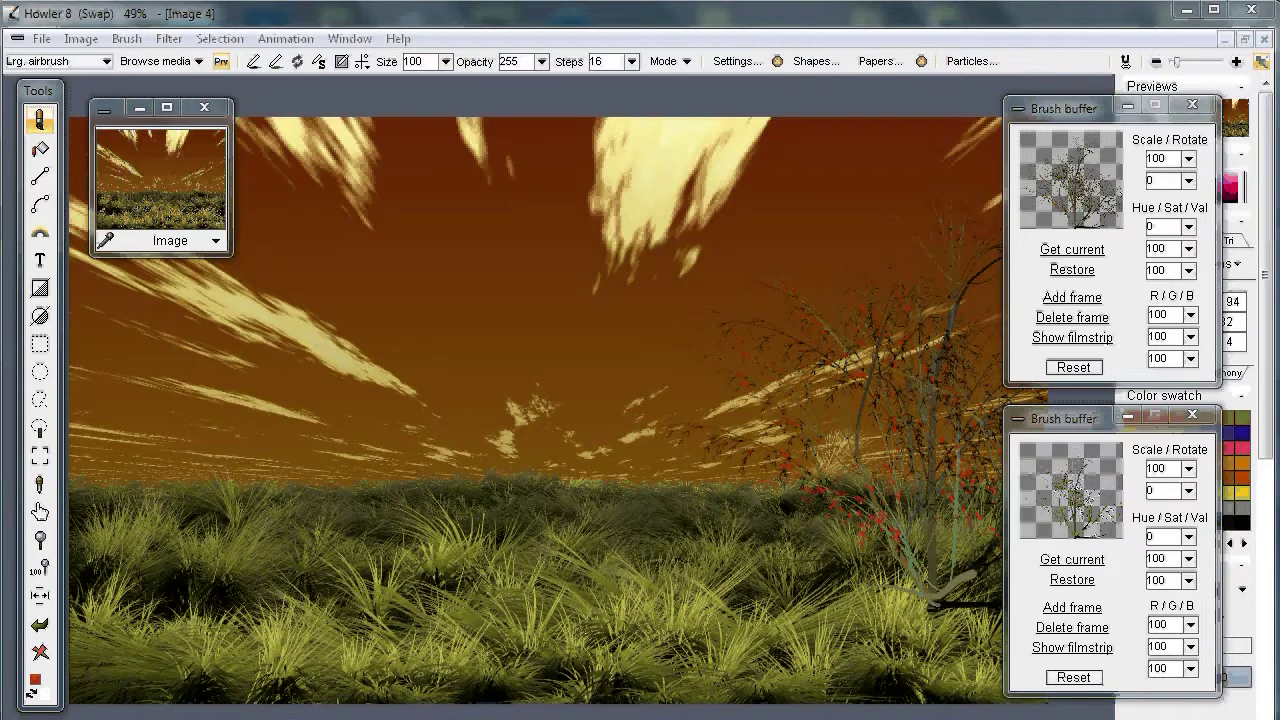
# - In Howler, preview the stored tree brushes over the grass landscape and examine the branch edges up close
pyautogui.click(1059, 172)
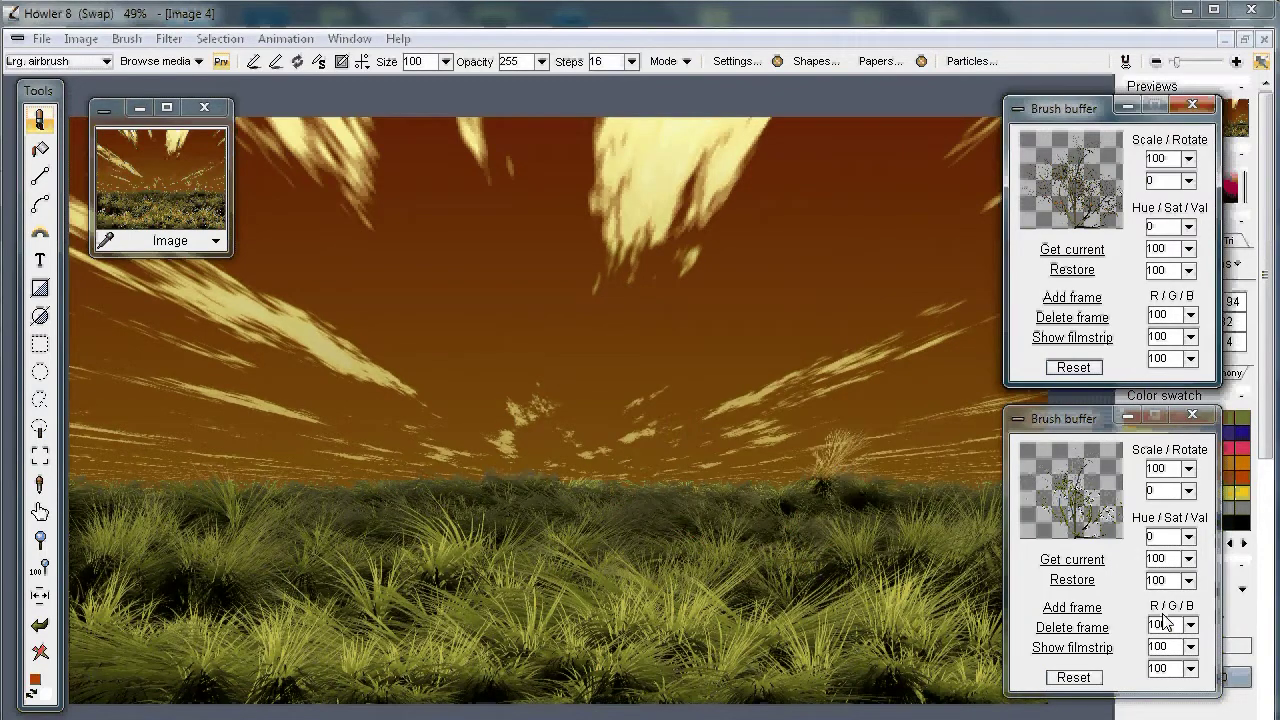
pyautogui.click(1163, 615)
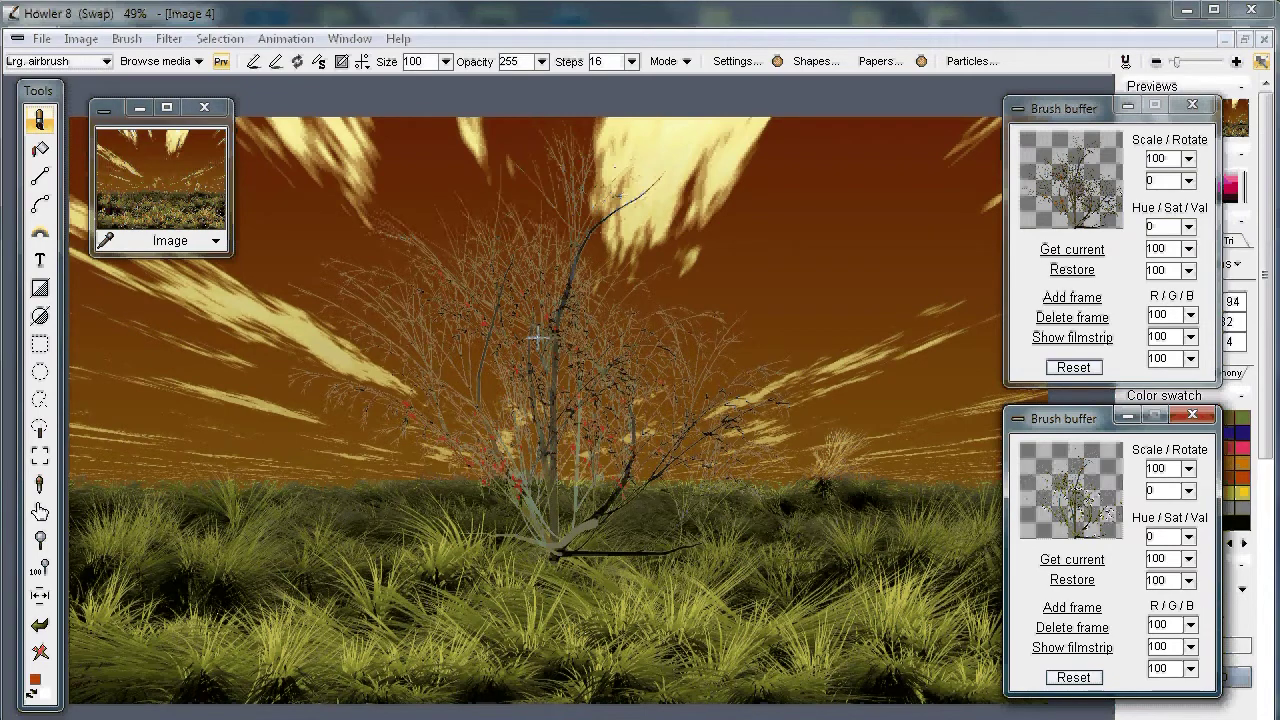
pyautogui.scroll(3, 539, 337)
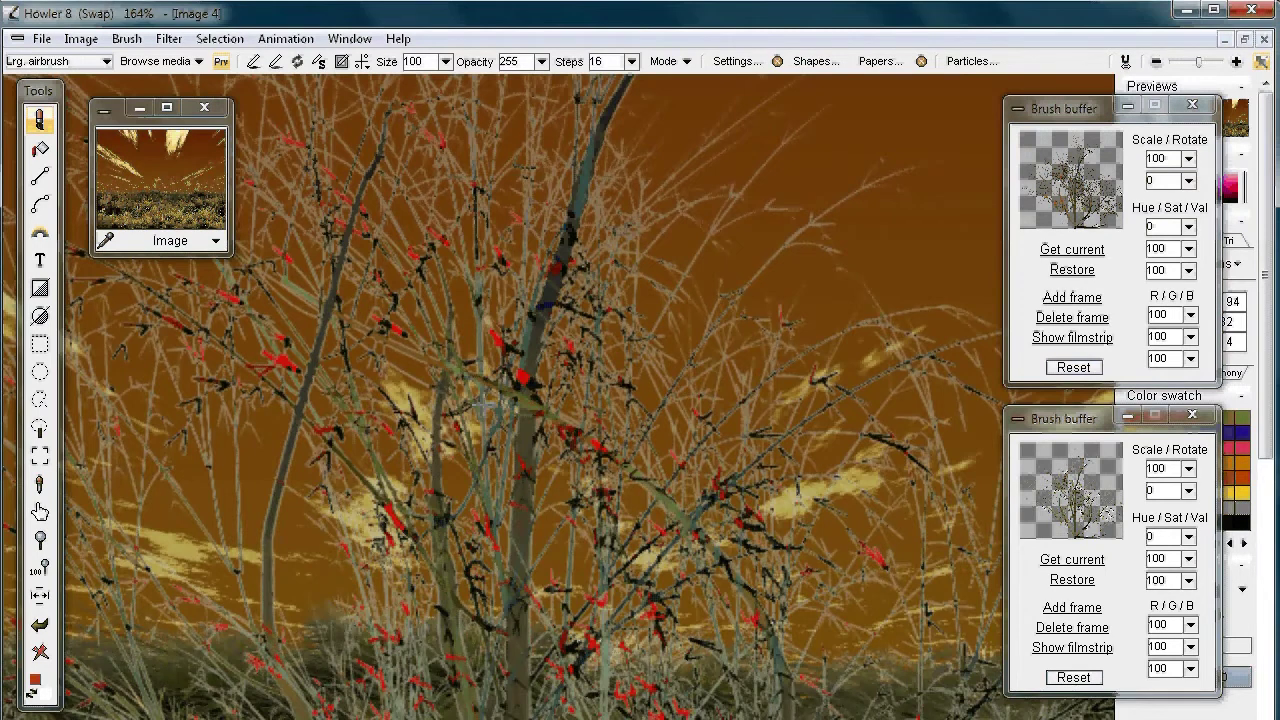
pyautogui.scroll(-3, 501, 443)
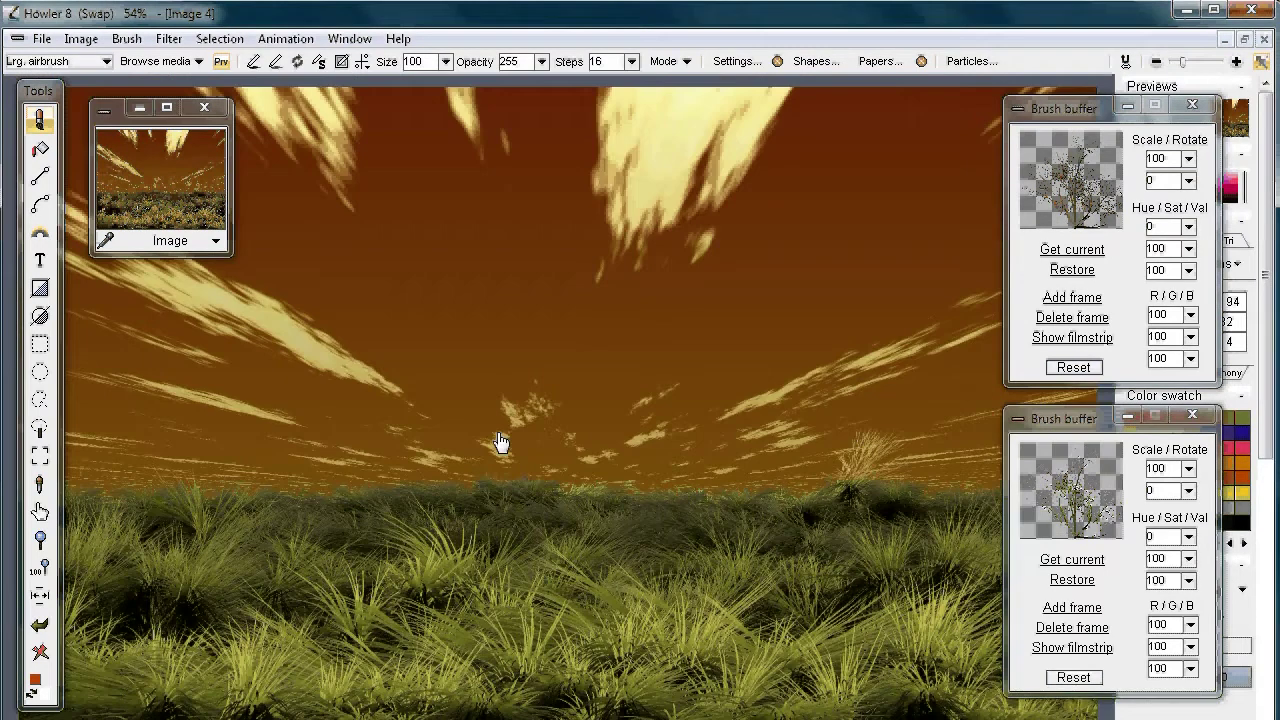
# - Inspect the red-leaved tree brush's twigs at high magnification and stamp one tree into the grass on the landscape's left side
pyautogui.scroll(-1, 469, 385)
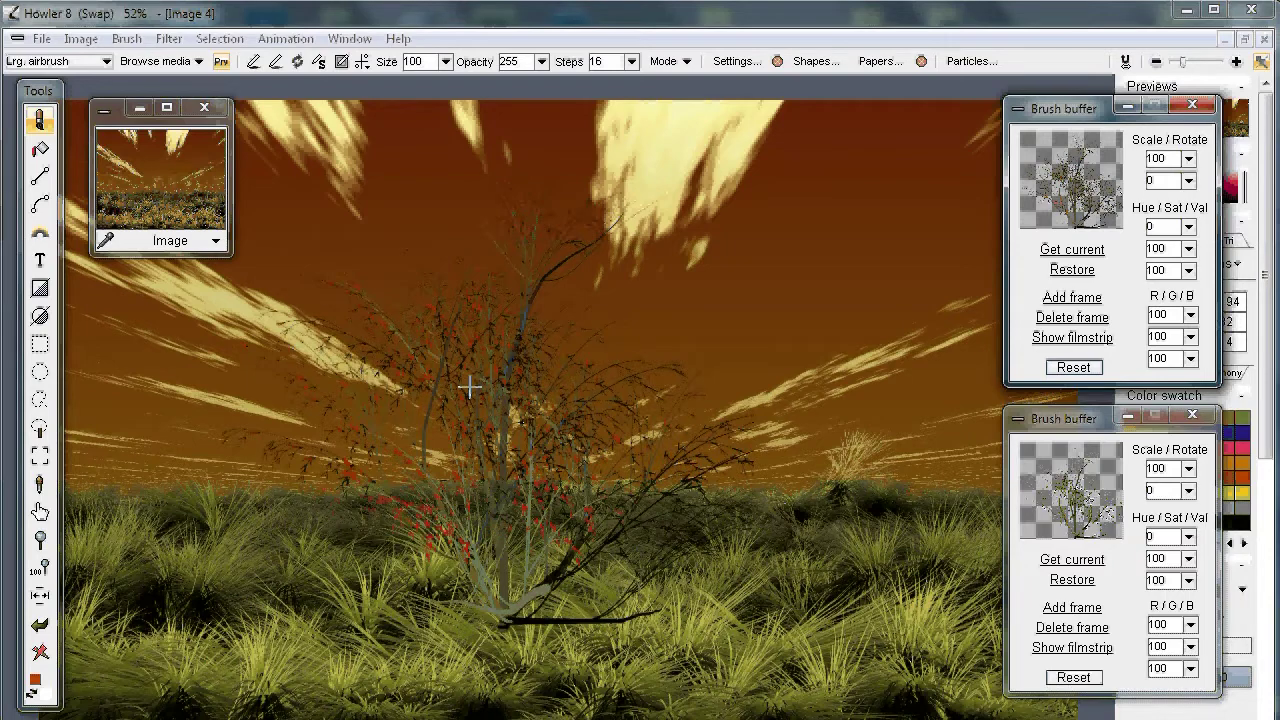
pyautogui.scroll(5, 469, 385)
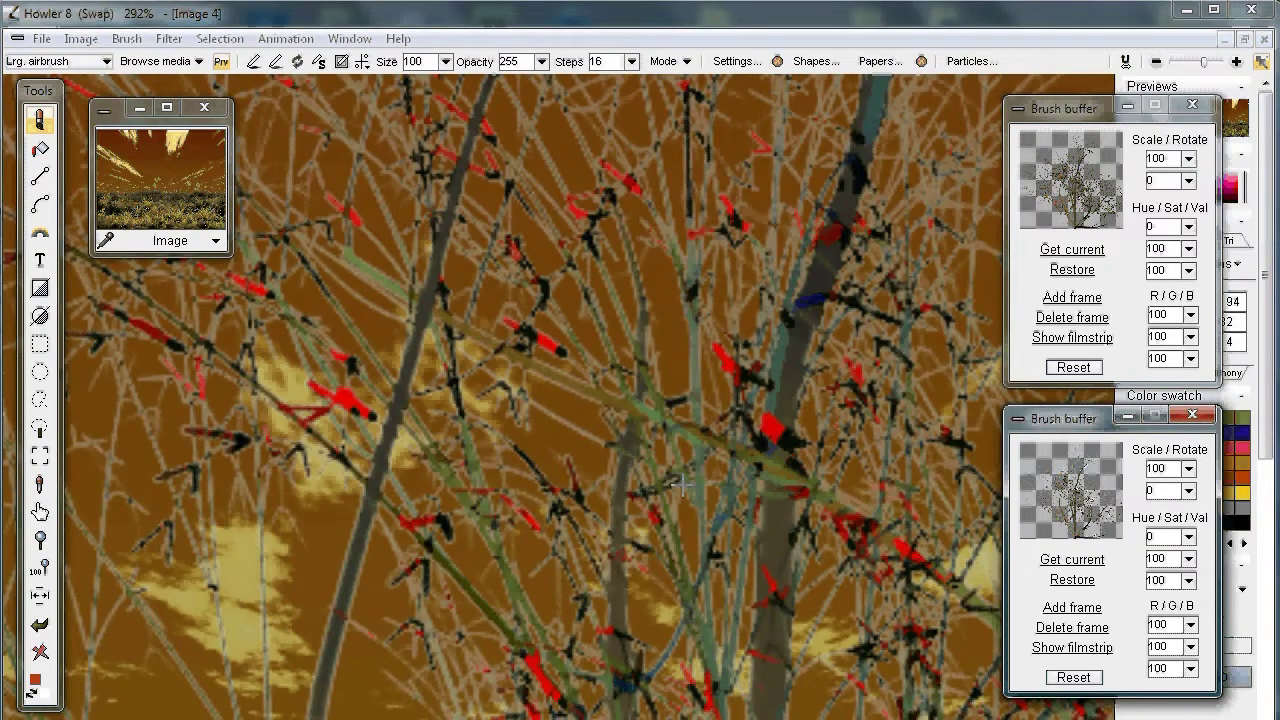
pyautogui.moveTo(680, 485); pyautogui.dragTo(778, 430)
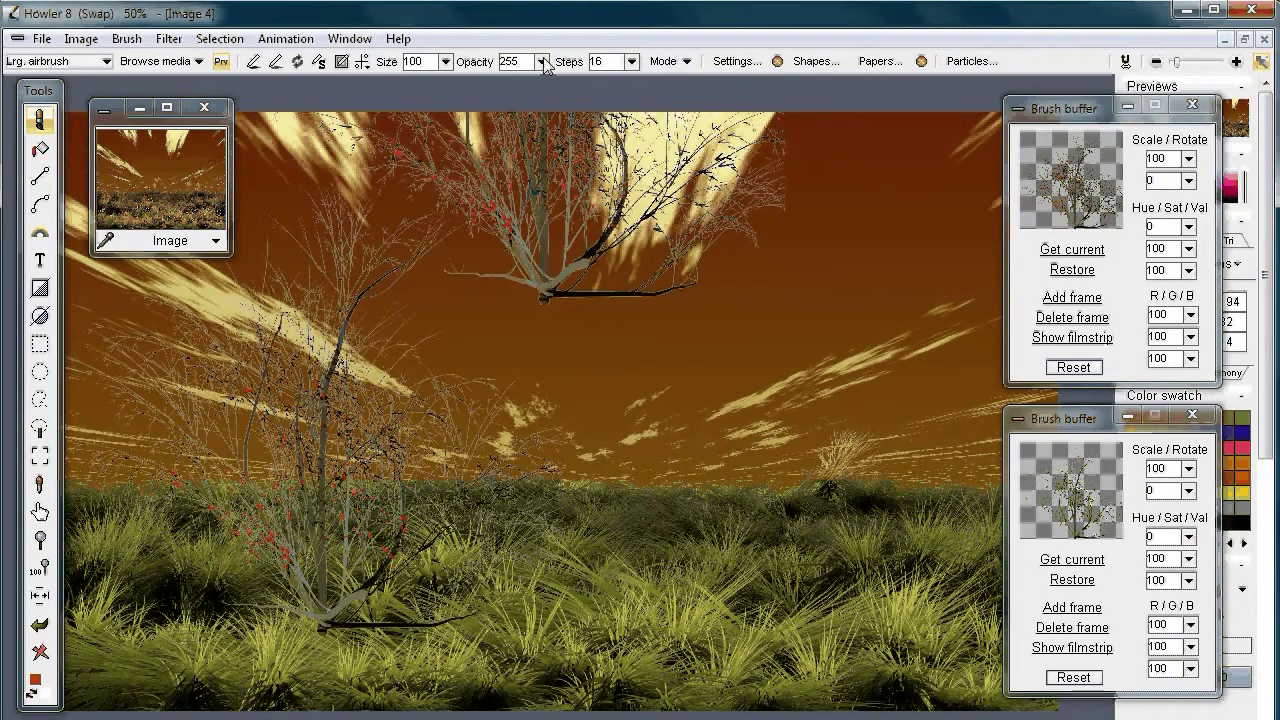
# - Set the brush steps to 0, then stamp white-fringed trees across the landscape's left half and red-leaved trees across its right half
pyautogui.moveTo(631, 62); pyautogui.dragTo(461, 158)
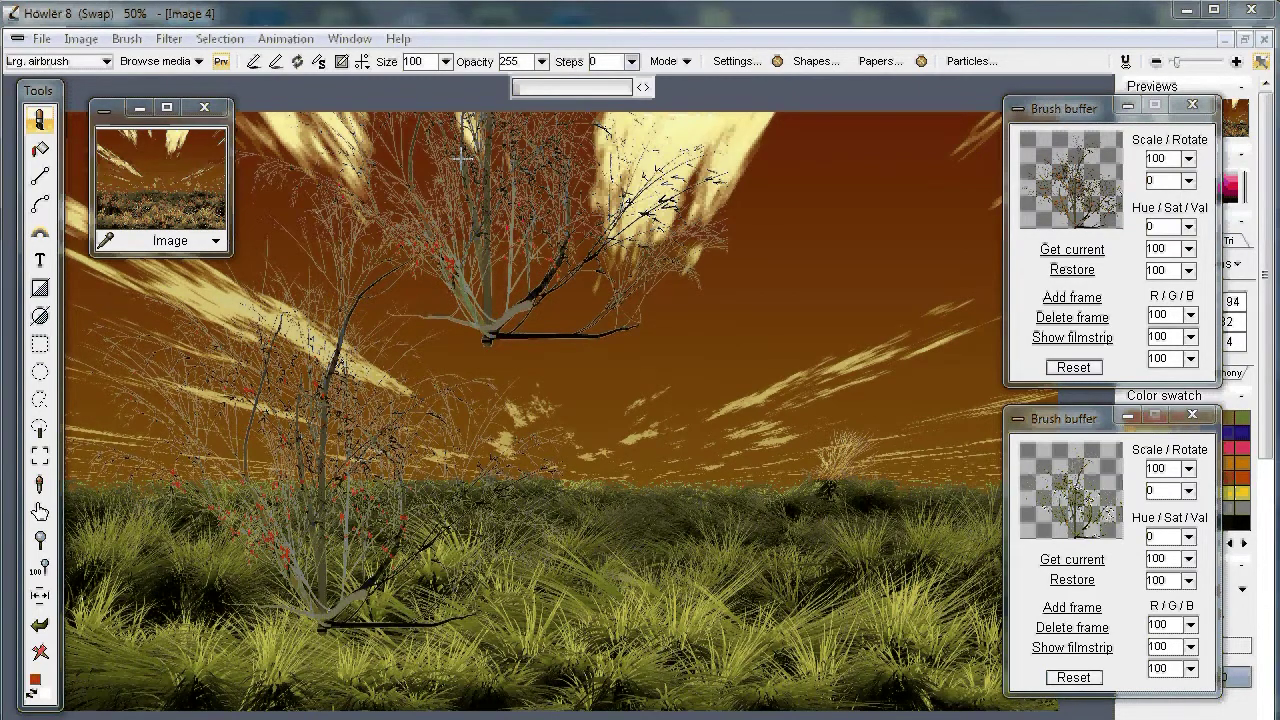
pyautogui.moveTo(409, 482); pyautogui.dragTo(196, 502)
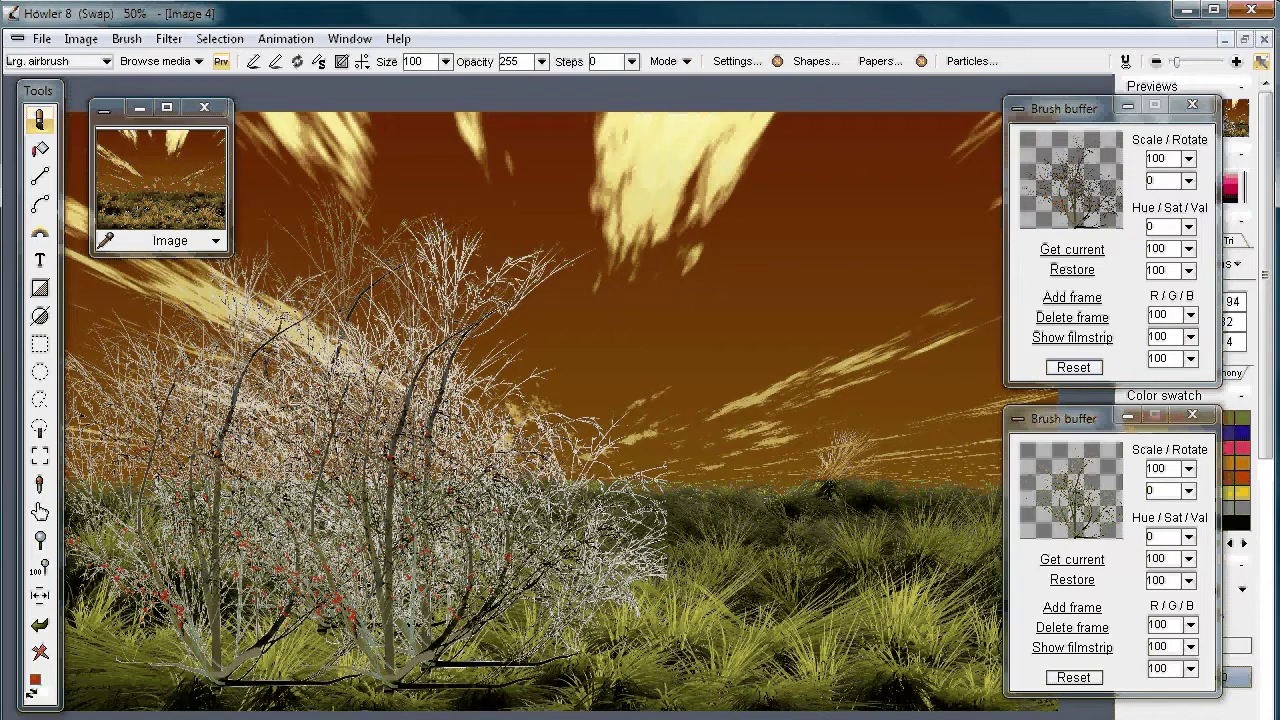
pyautogui.click(808, 350)
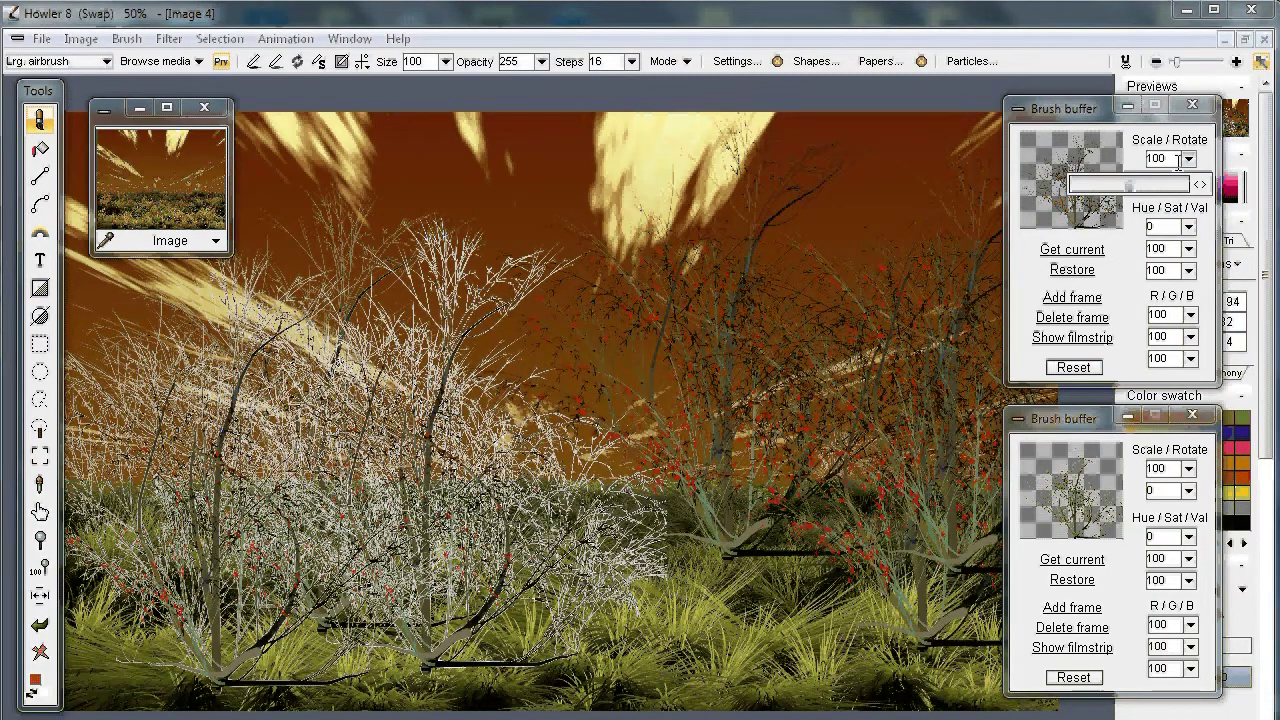
# - Scale the red-leaved tree brush to 178, stamp it over the landscape and inspect its branch edges against the sky
pyautogui.moveTo(1128, 184); pyautogui.dragTo(1172, 184)
pyautogui.click(604, 378)
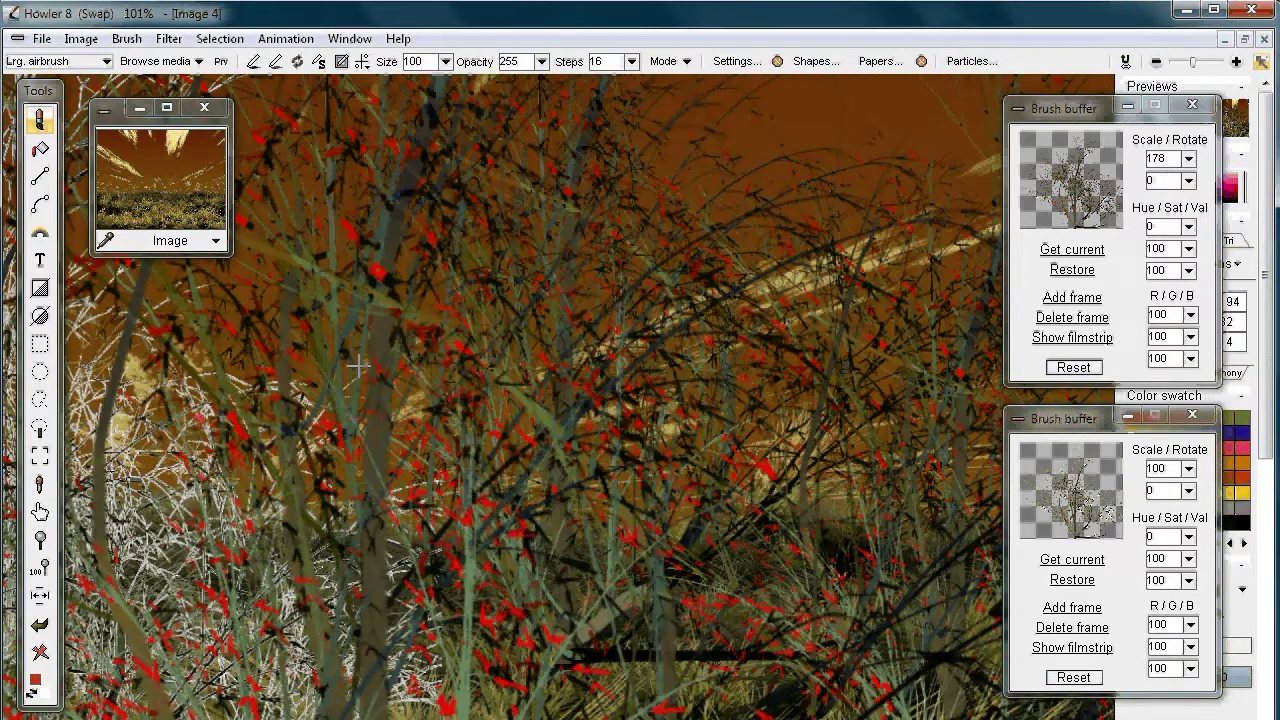
pyautogui.scroll(-1, 731, 463)
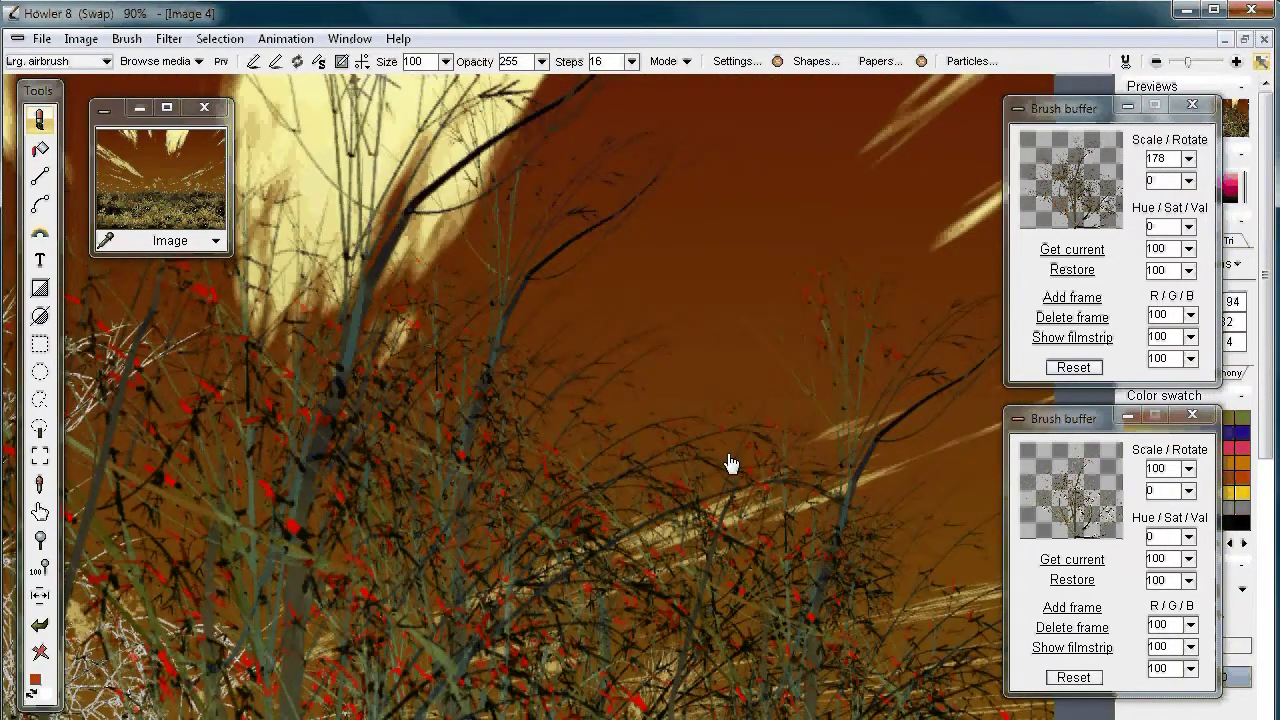
pyautogui.scroll(5, 731, 463)
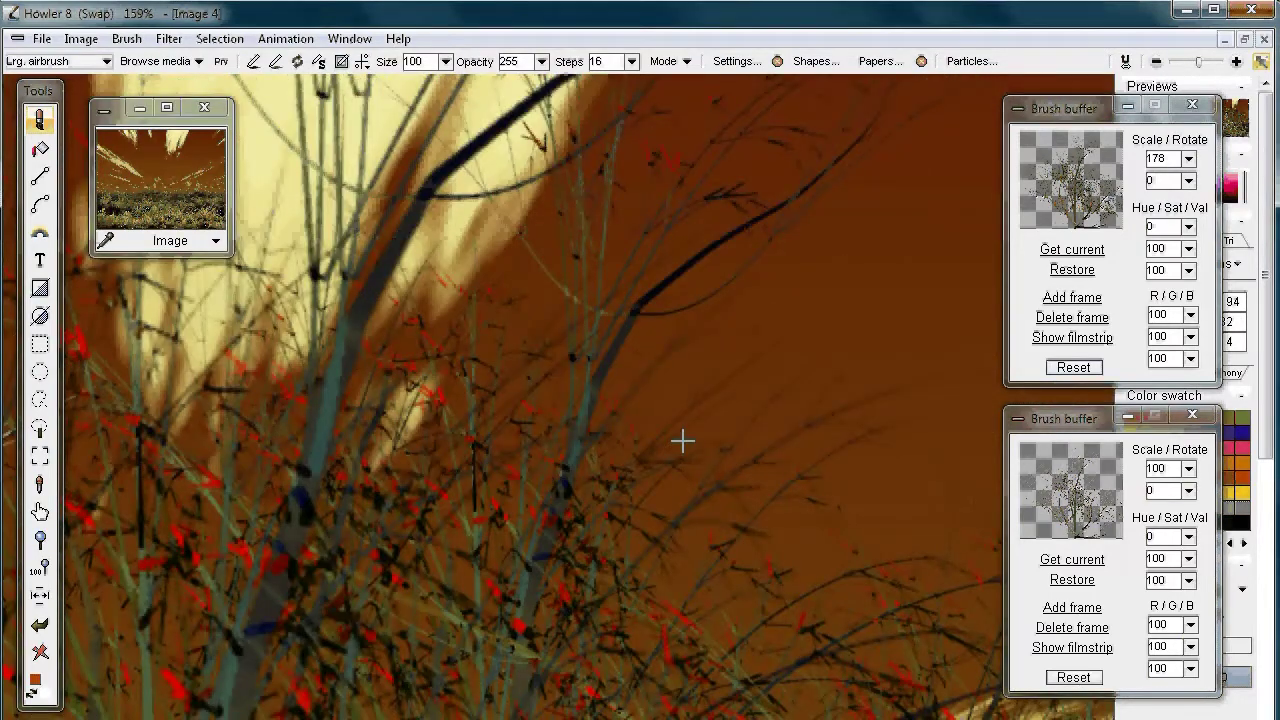
pyautogui.scroll(-5, 682, 441)
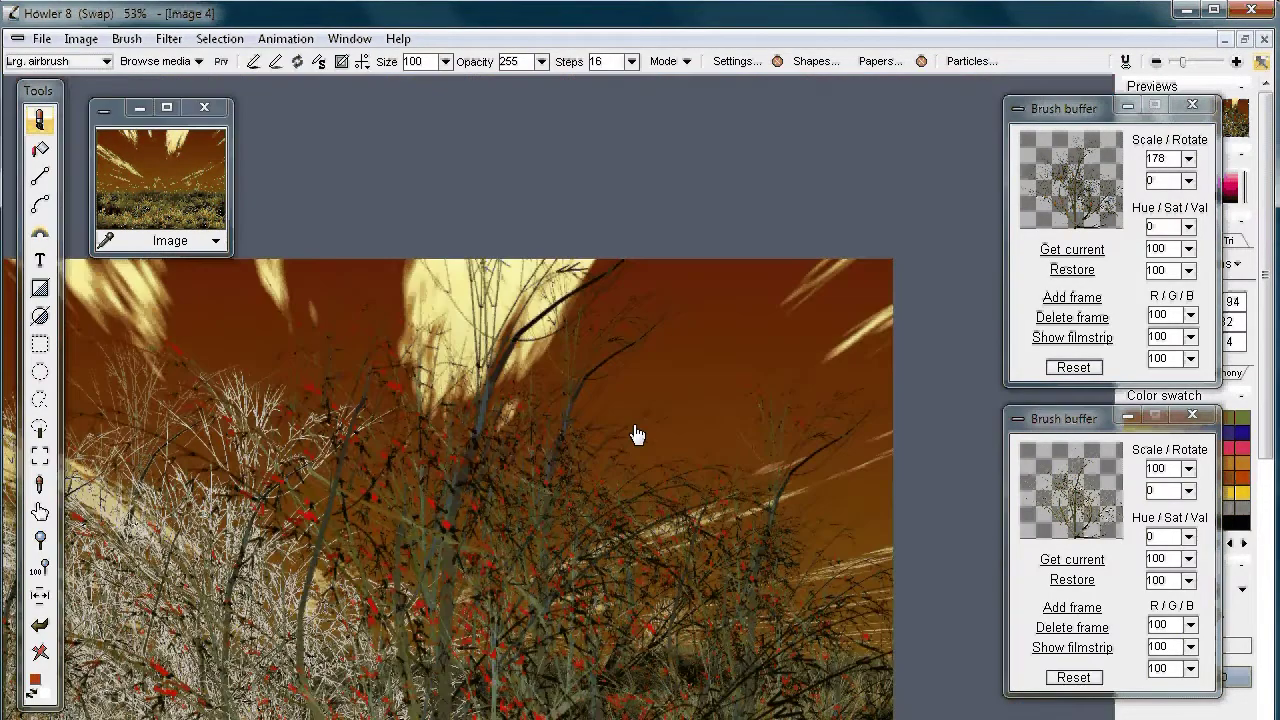